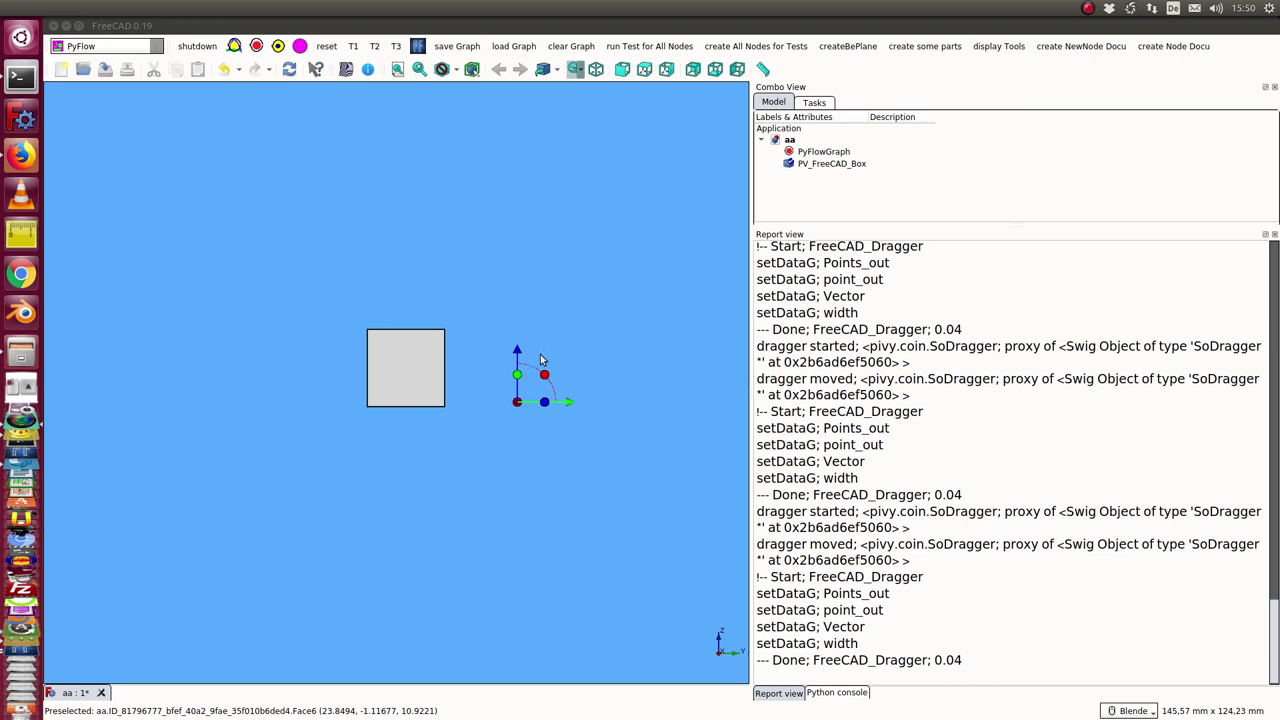
- Stretch the box longer with the Dragger's blue arrow, then show the PyFlow node graph
mouse_move(519, 353)
mouse_down()
mouse_move(520, 259)
mouse_move(522, 340)
mouse_up()
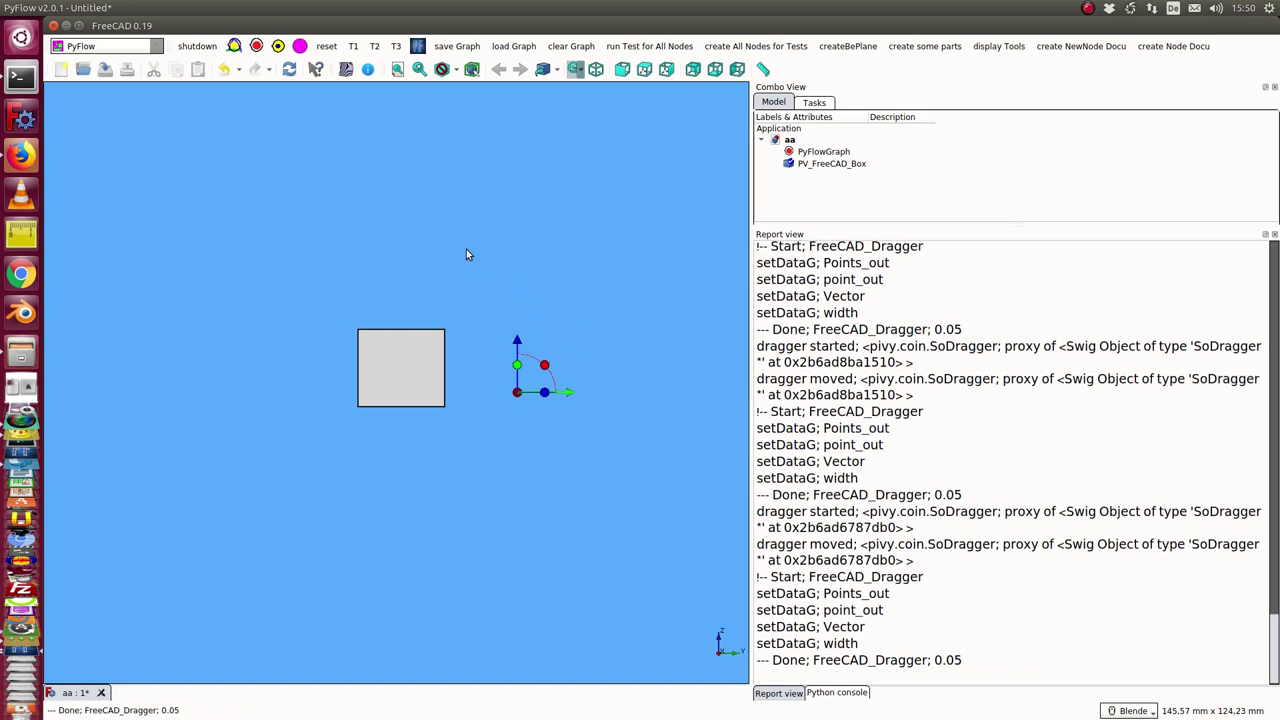
middle_drag(466, 251, 508, 398)
drag(510, 395, 512, 330)
middle_drag(474, 434, 452, 197)
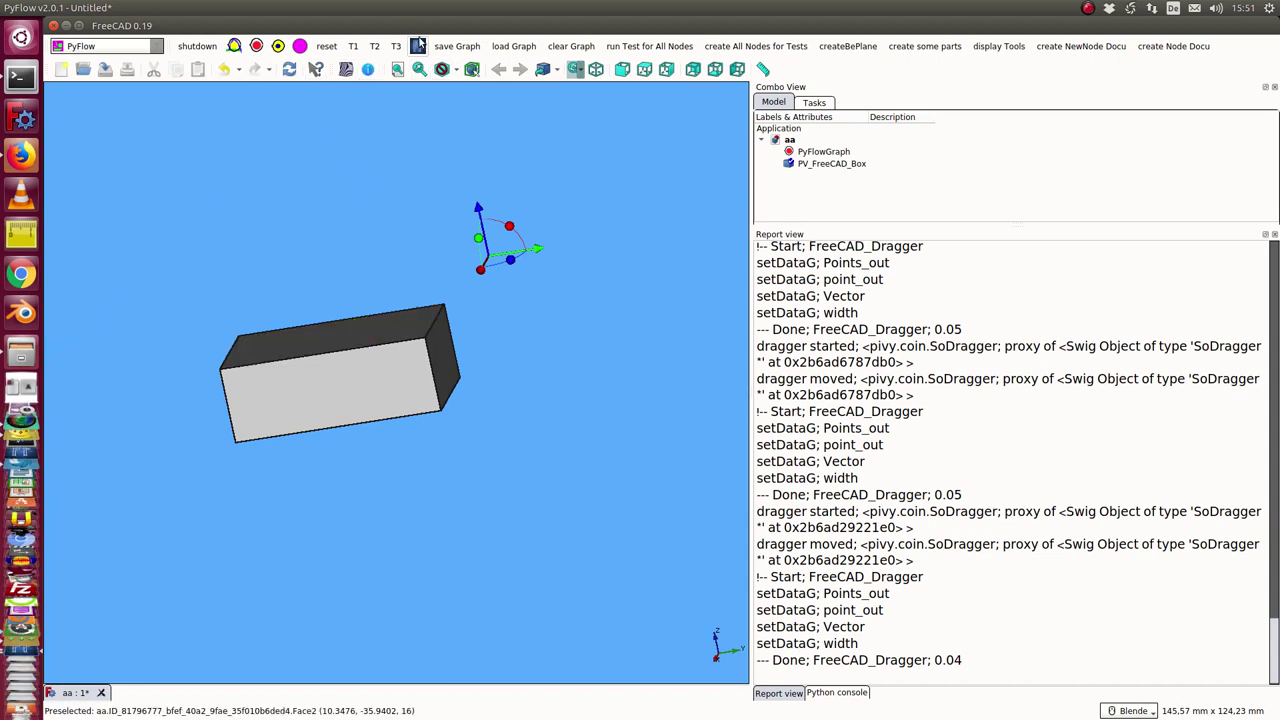
click(418, 47)
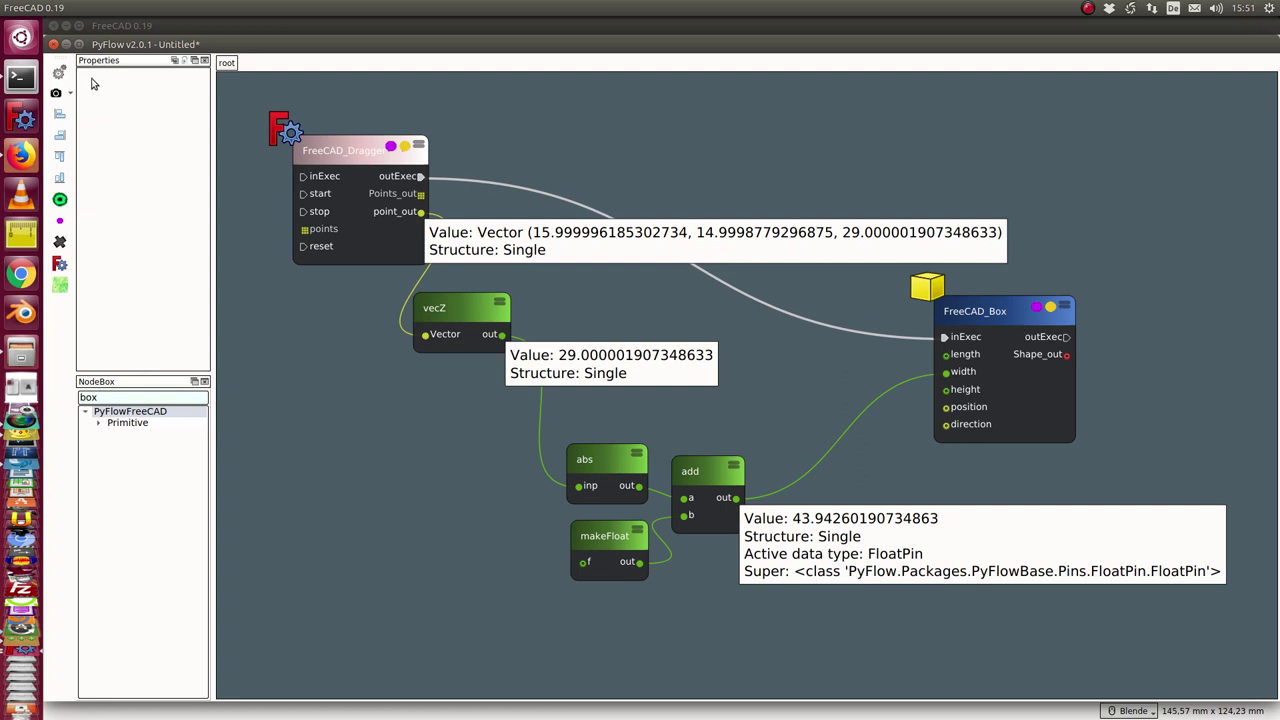
- Hide the PyFlow window after checking the Dragger→vecZ→abs→add→Box width values
click(59, 265)
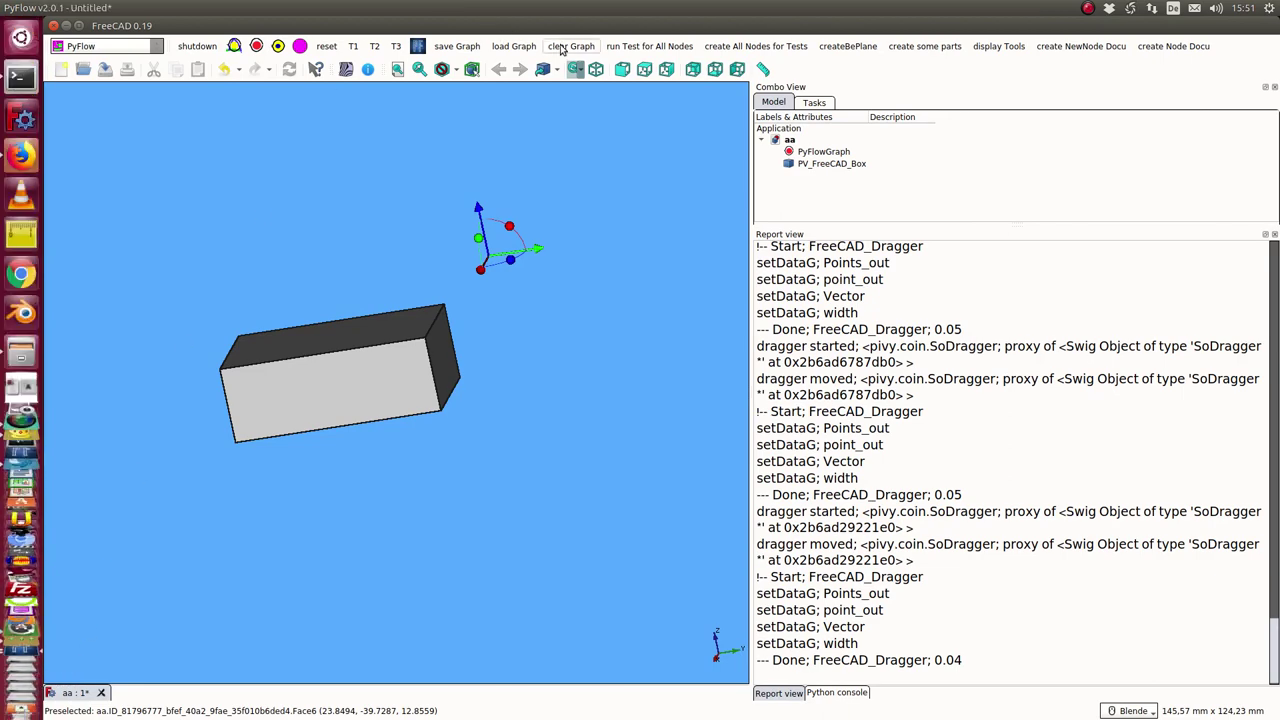
- Close the aa document without saving and create a new empty Unnamed document
click(418, 47)
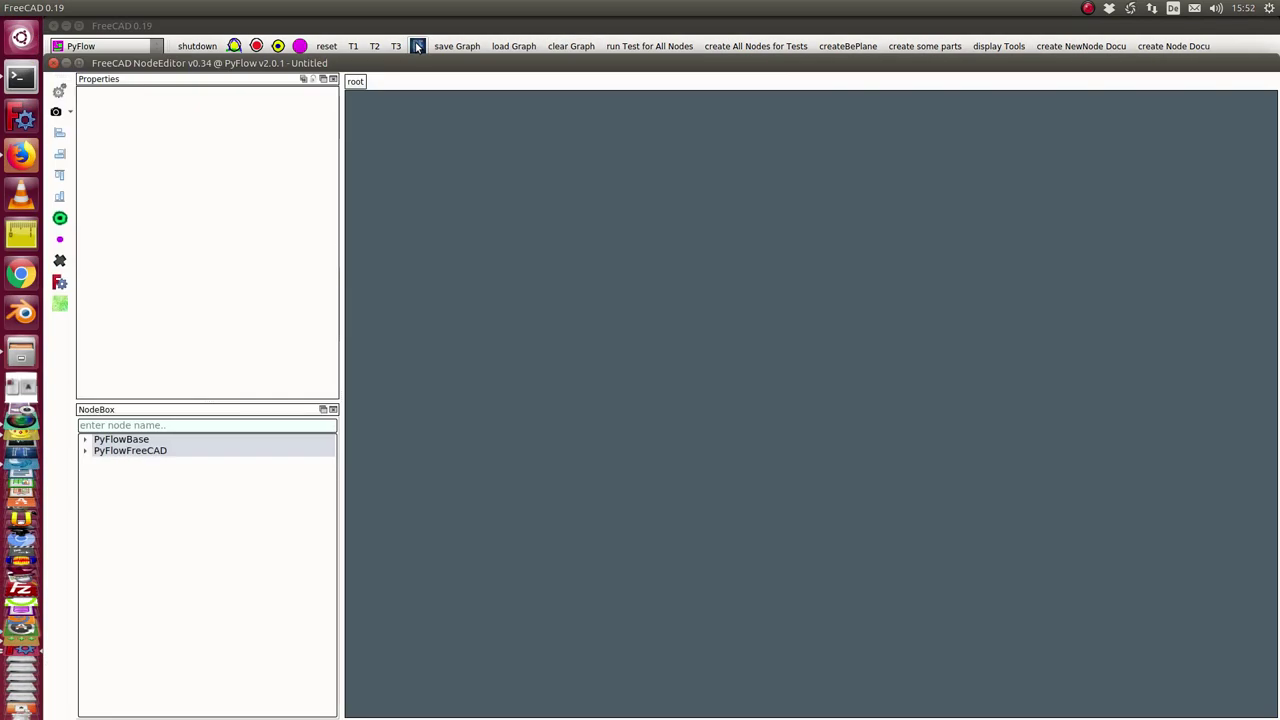
click(300, 46)
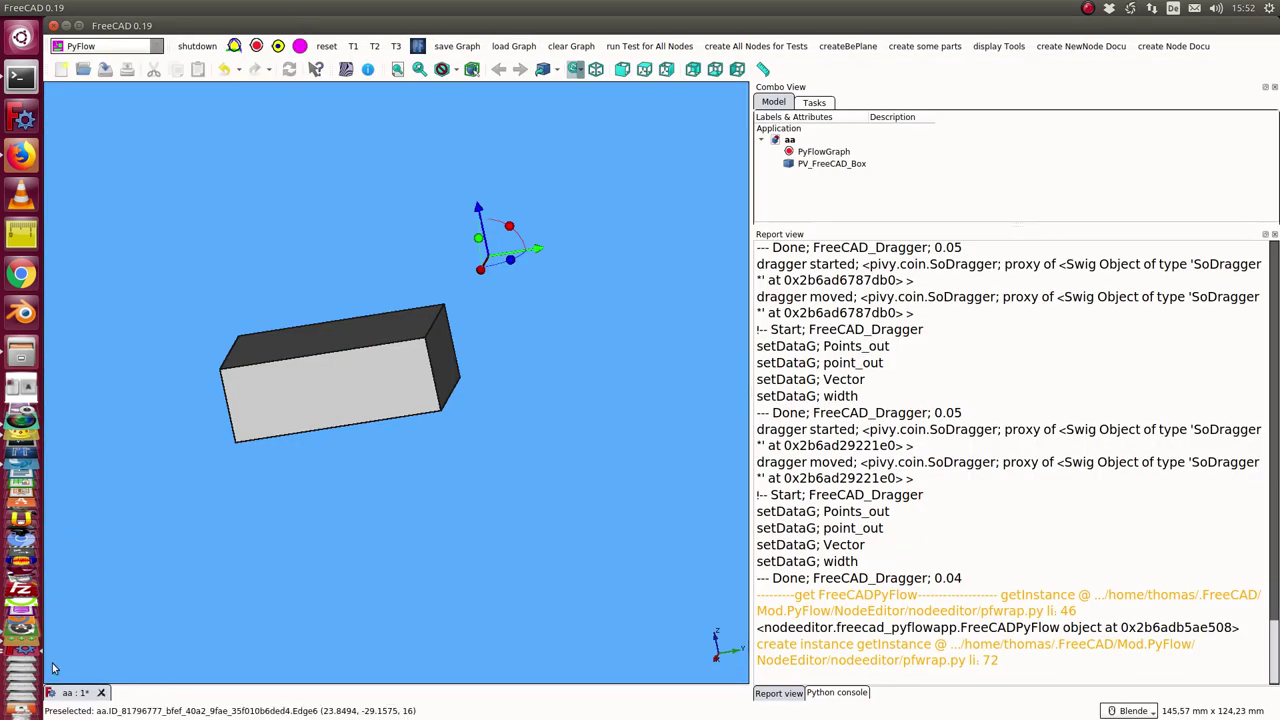
click(100, 692)
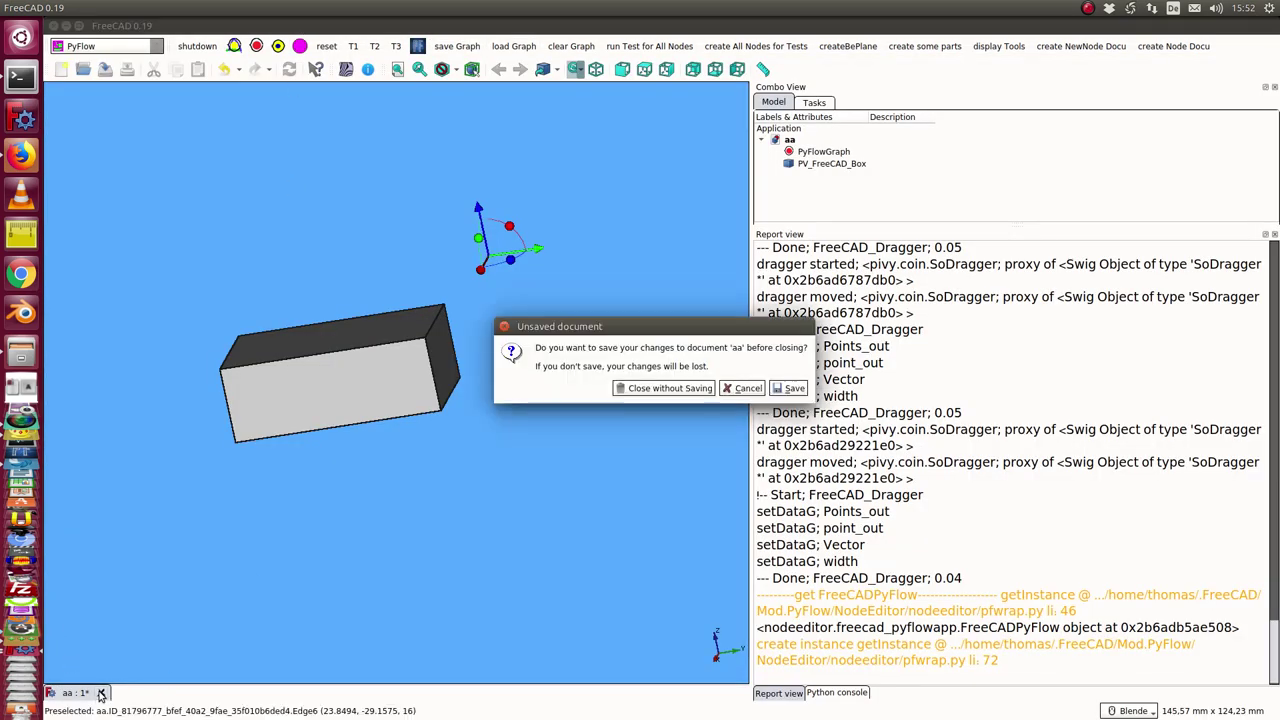
click(661, 388)
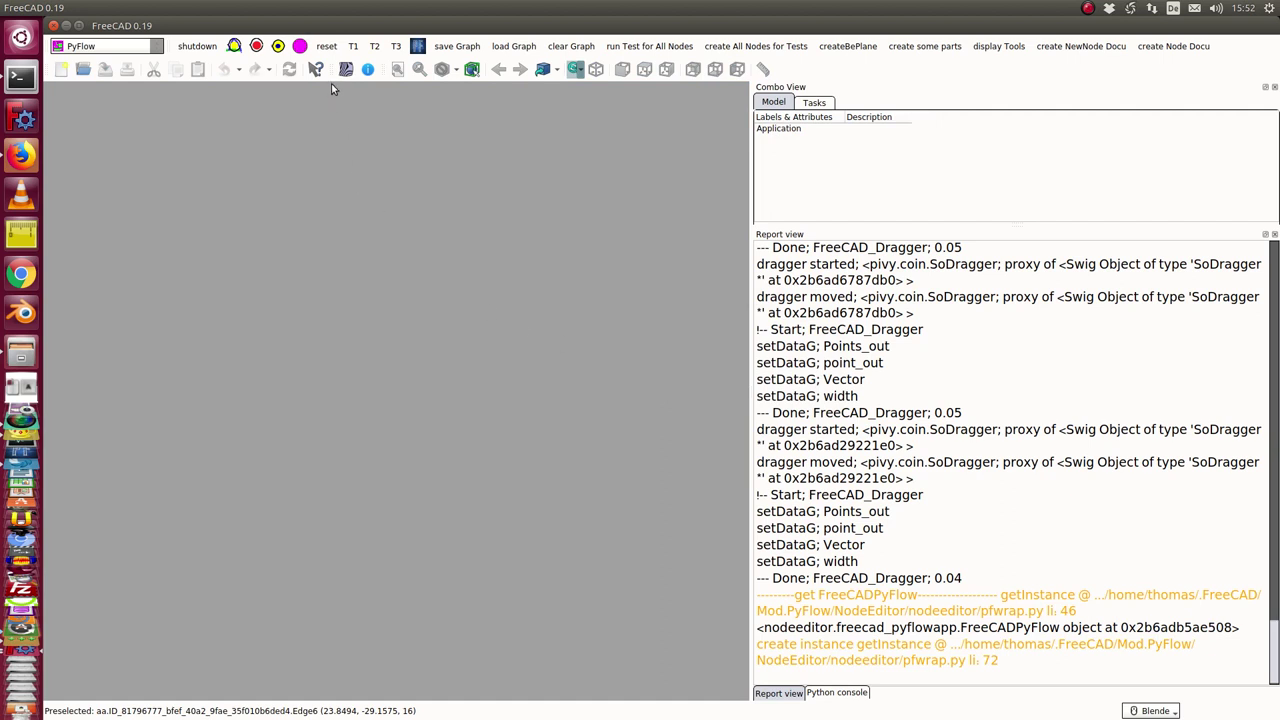
click(62, 69)
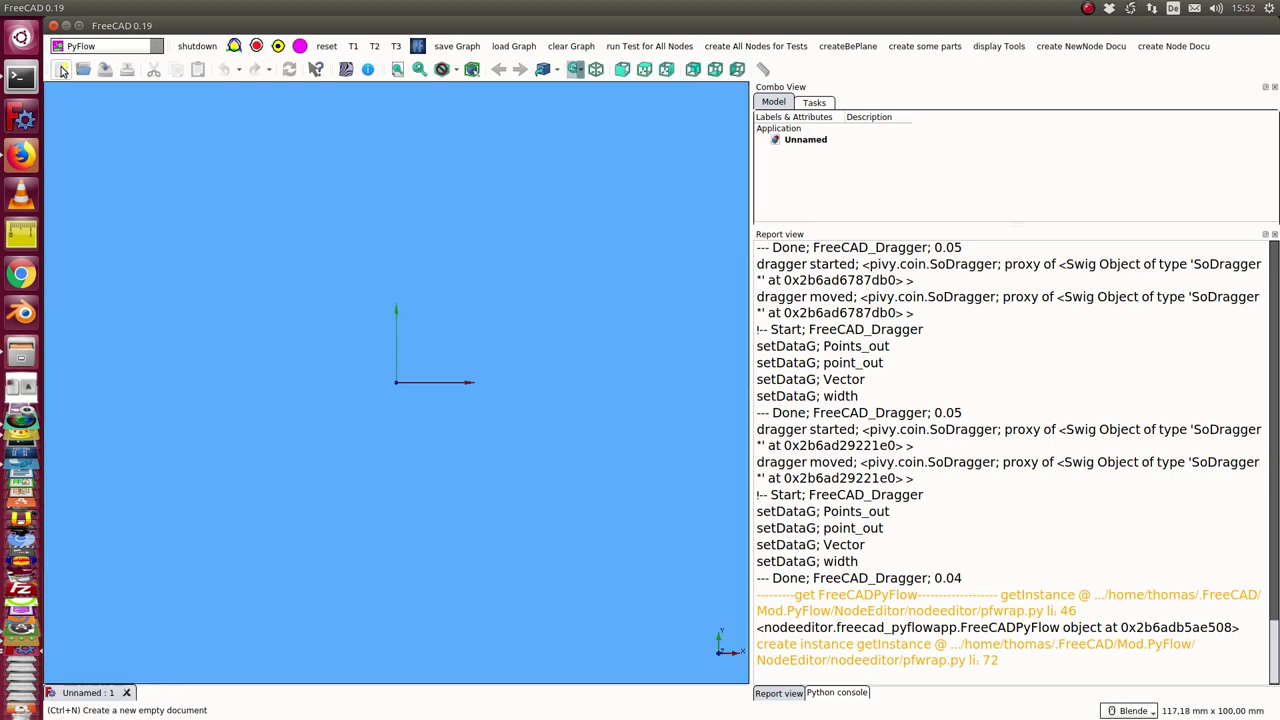
- Search 'primit' in the NodeBox and drag a FreeCAD_Box node onto the empty canvas
click(418, 47)
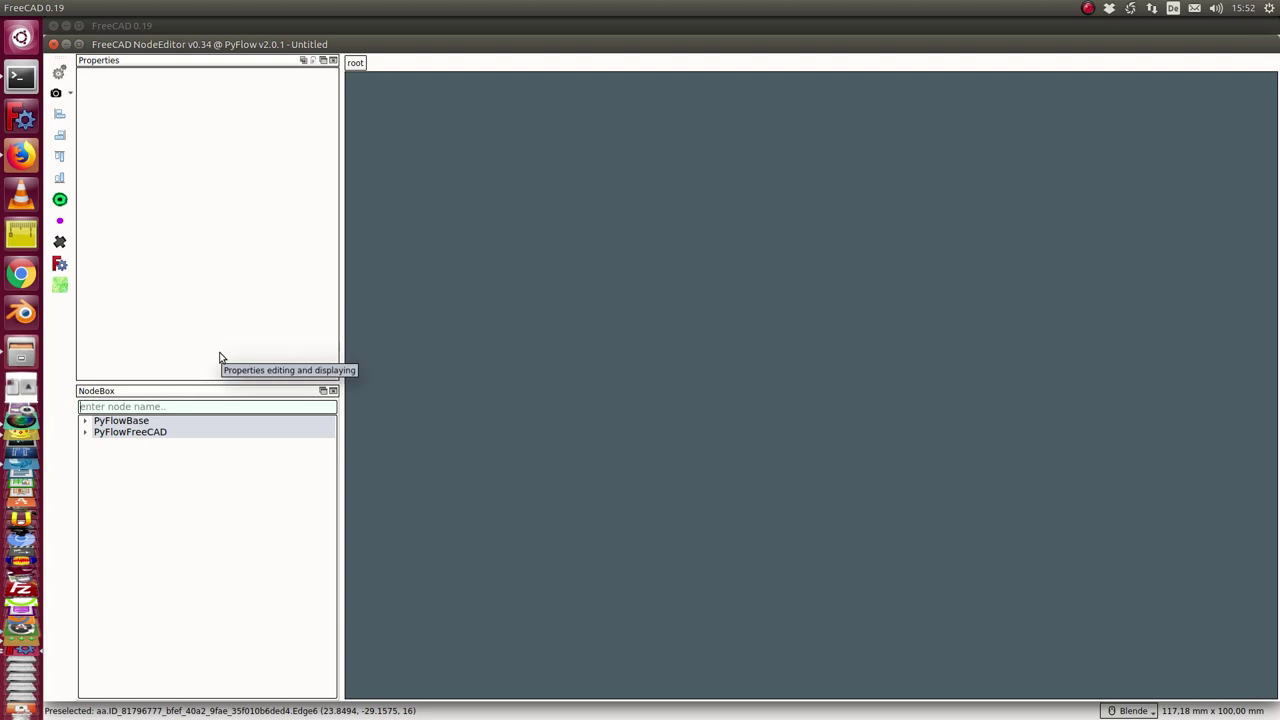
text(bo)
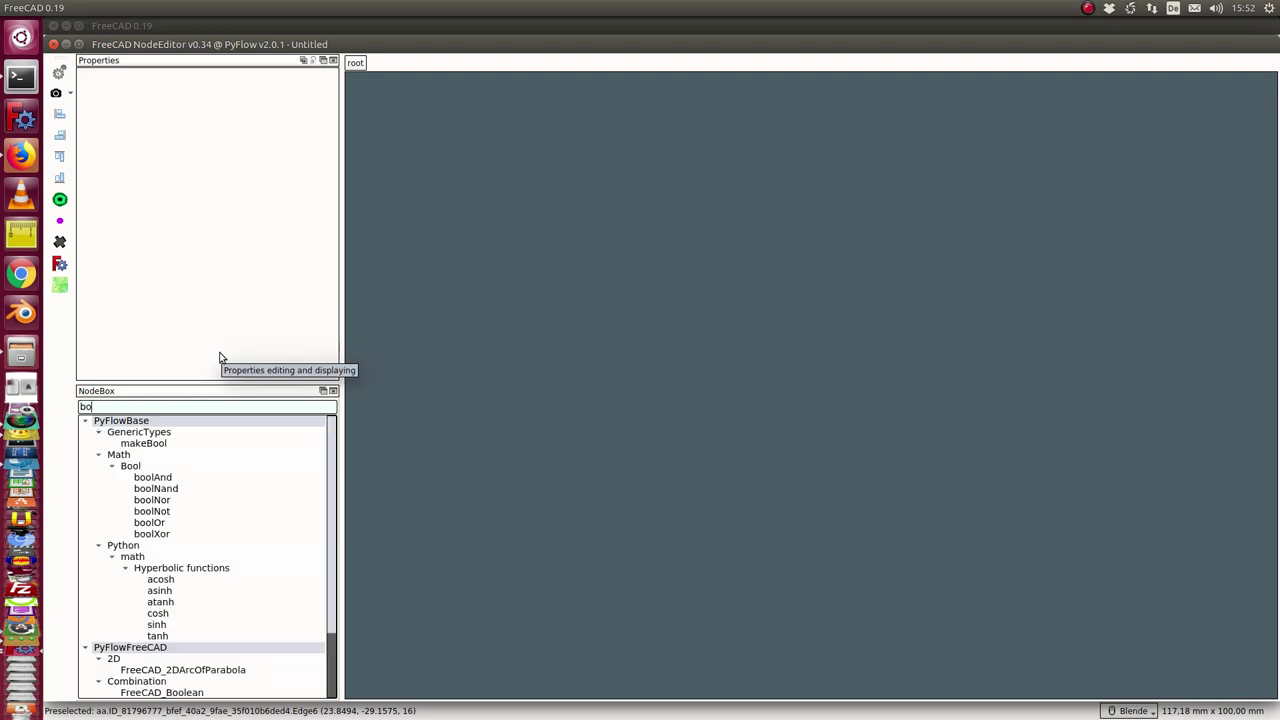
text(x)
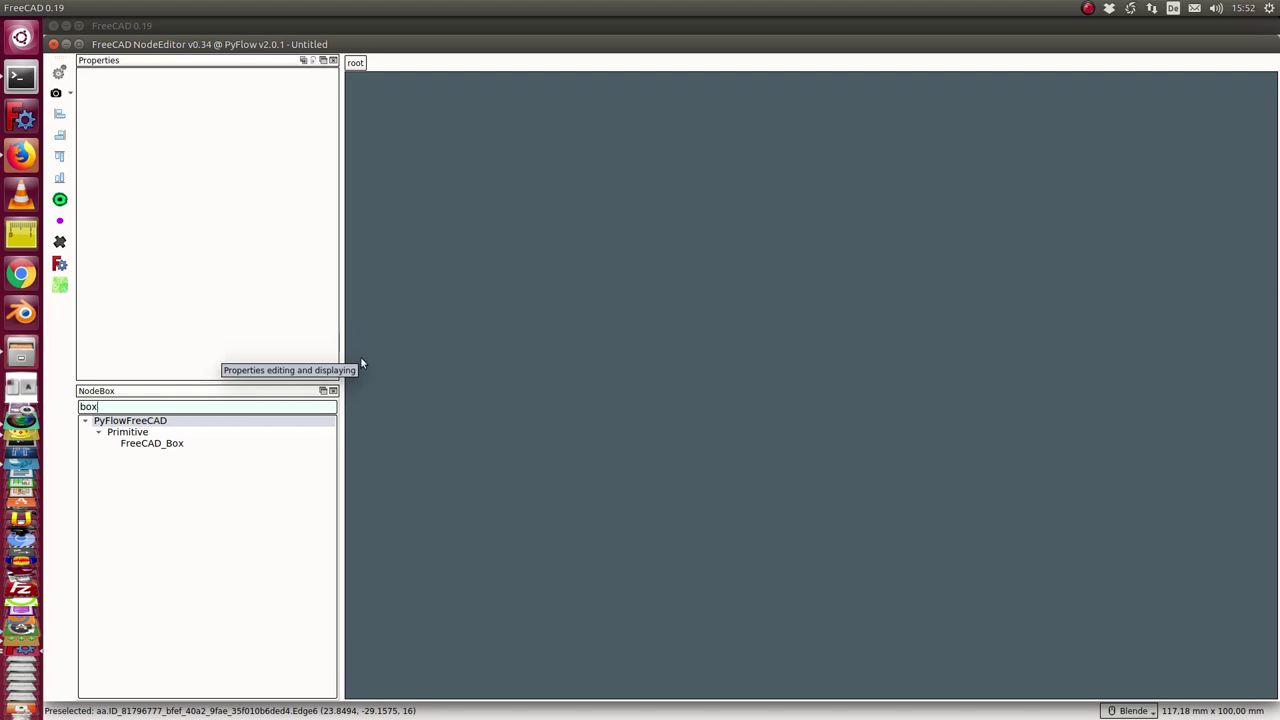
drag(100, 404, 58, 404)
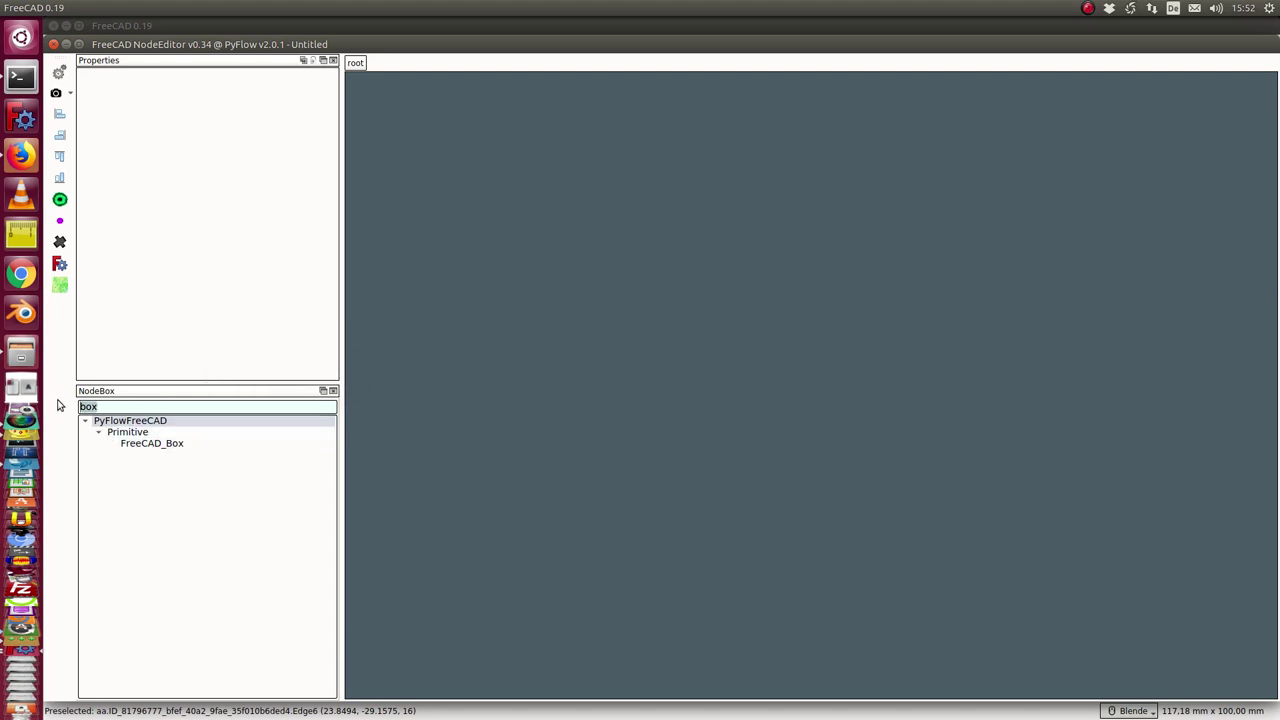
text(prim)
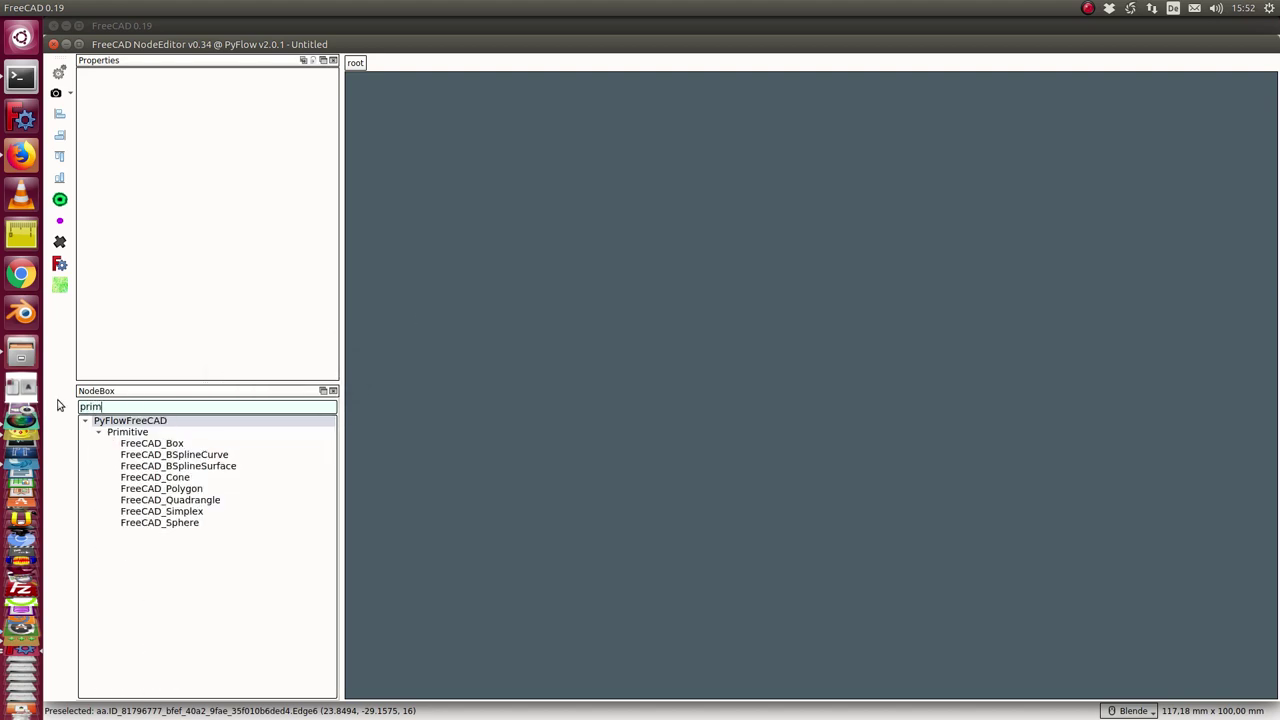
text(itv)
key(BackSpace)
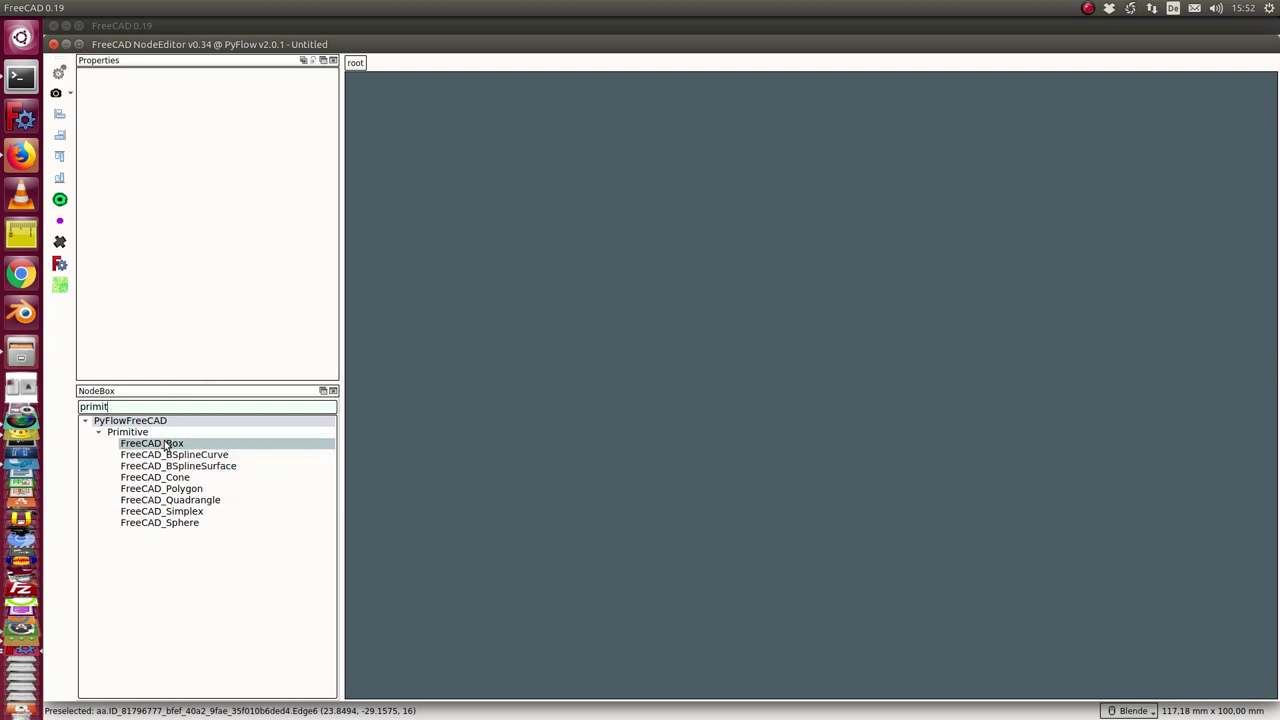
drag(172, 447, 618, 220)
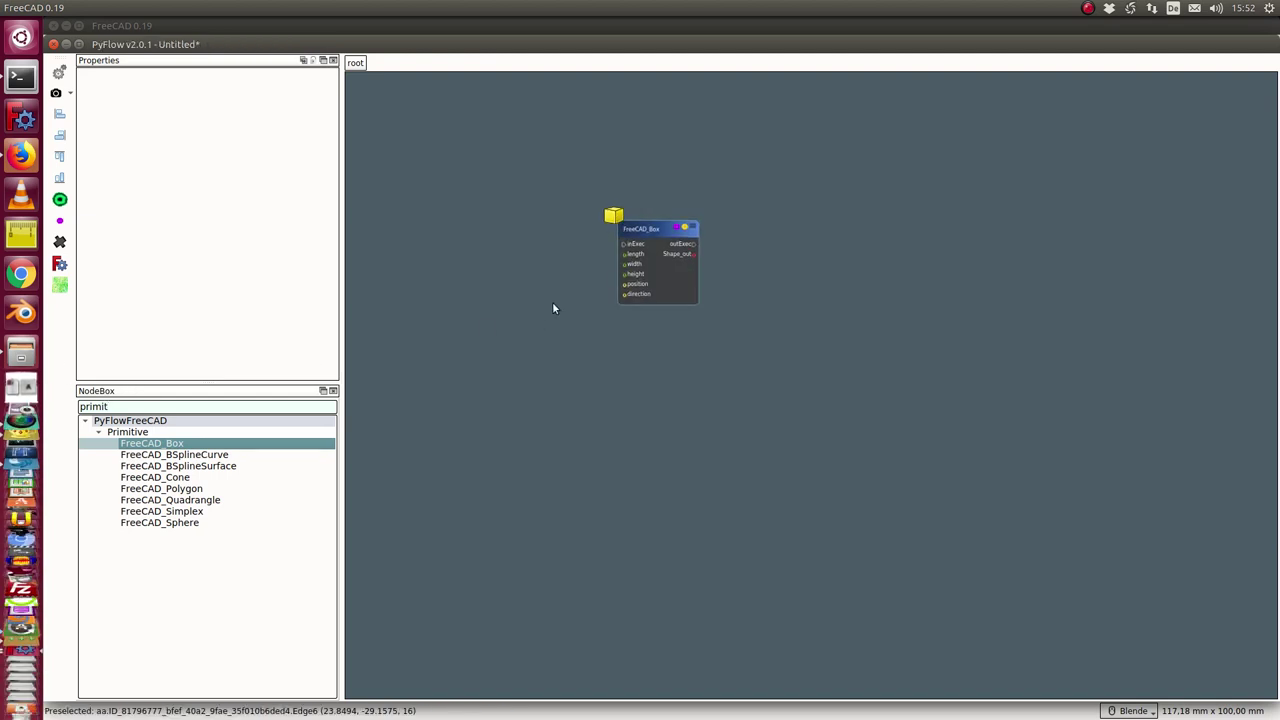
- Show the FreeCAD_Box properties (length 10, width 20, height 30) with the editor beside the 3D view
click(651, 233)
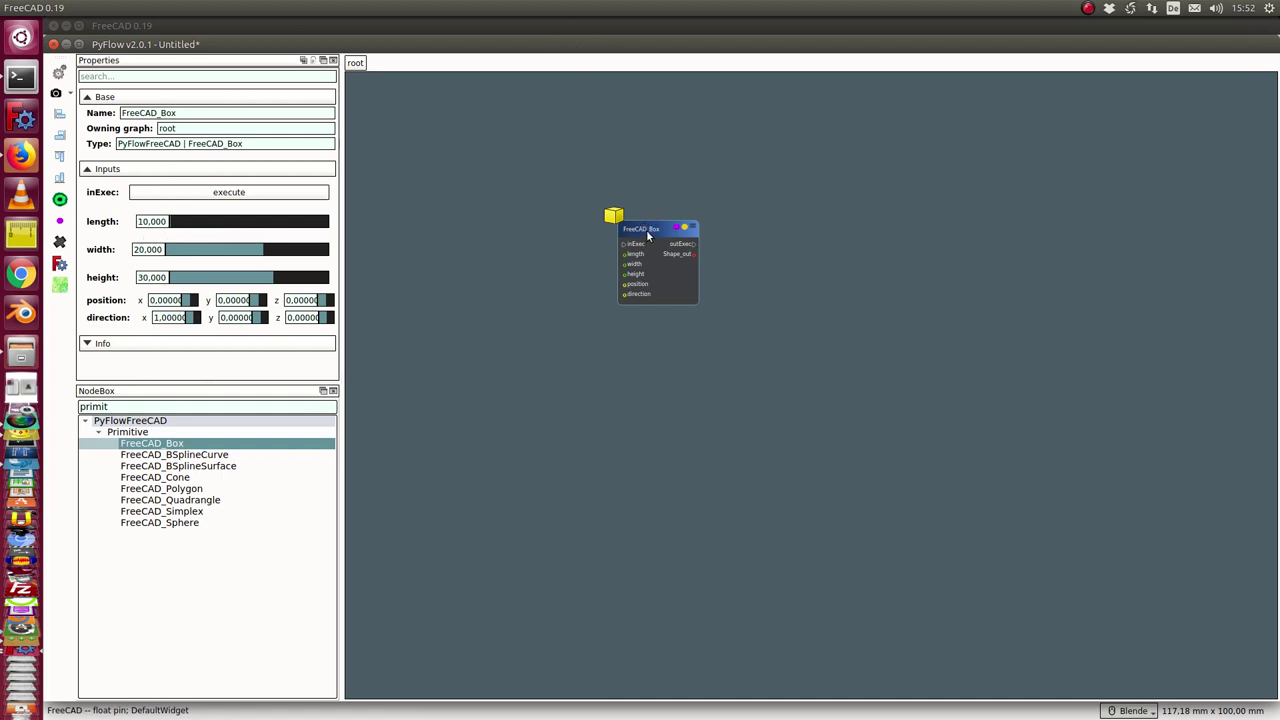
scroll(646, 229, up, 2)
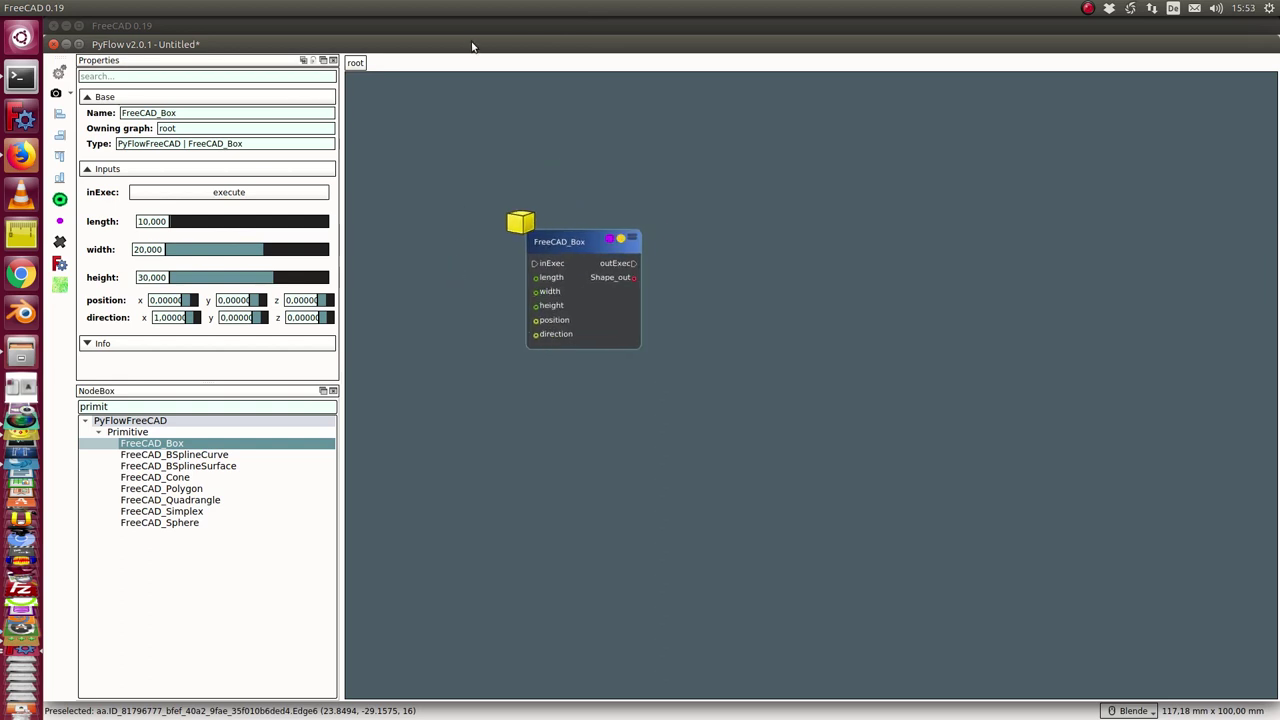
drag(420, 44, 933, 55)
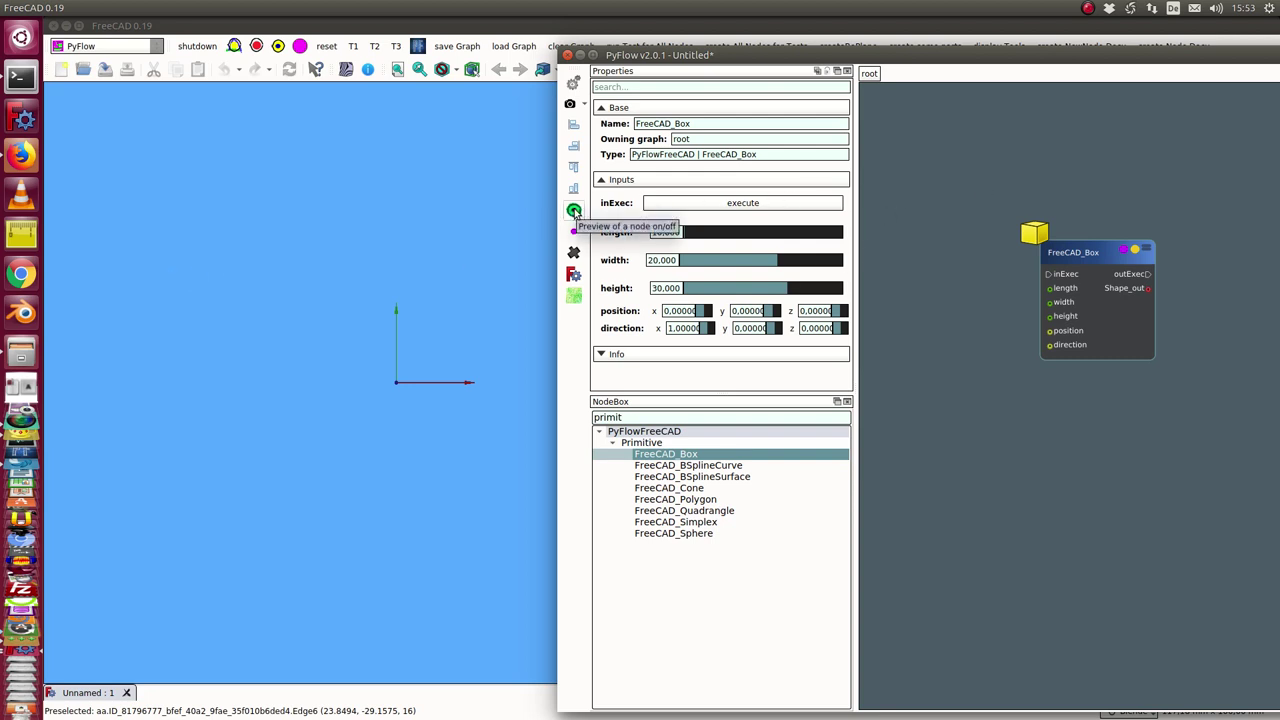
- Preview the box in the 3D view and place the node editor on the right half
click(575, 213)
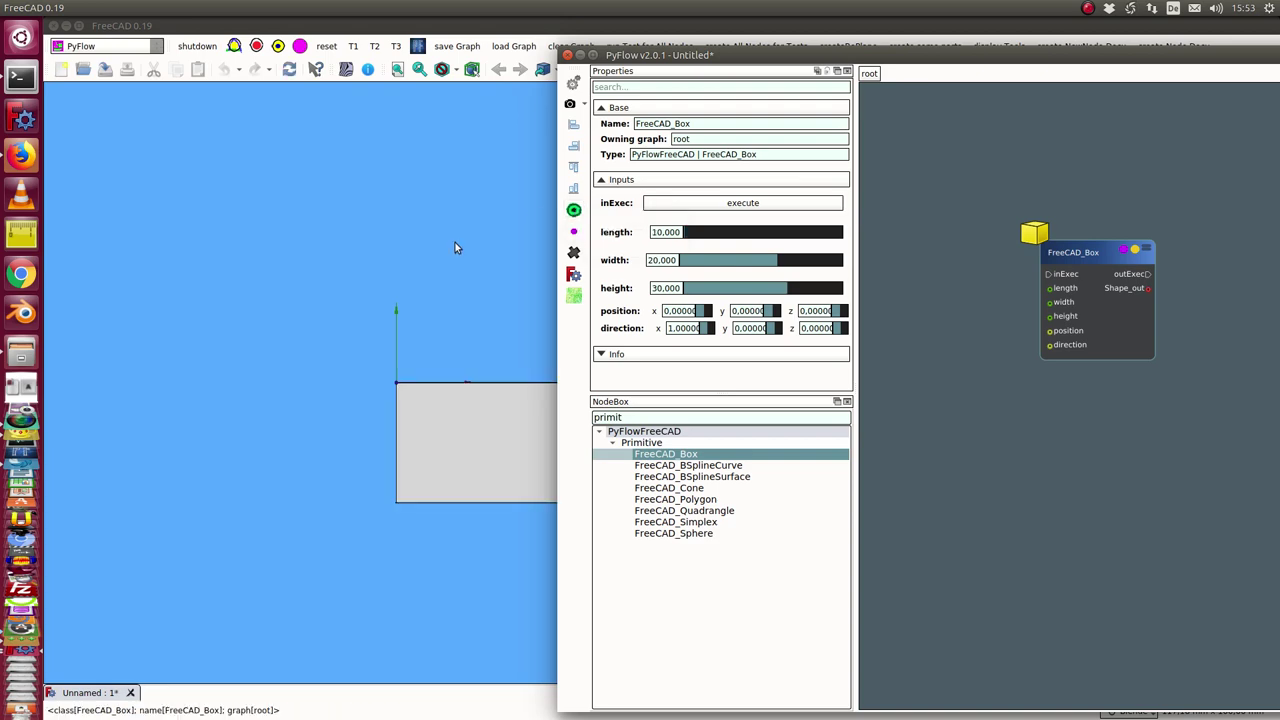
middle_drag(448, 287, 402, 337)
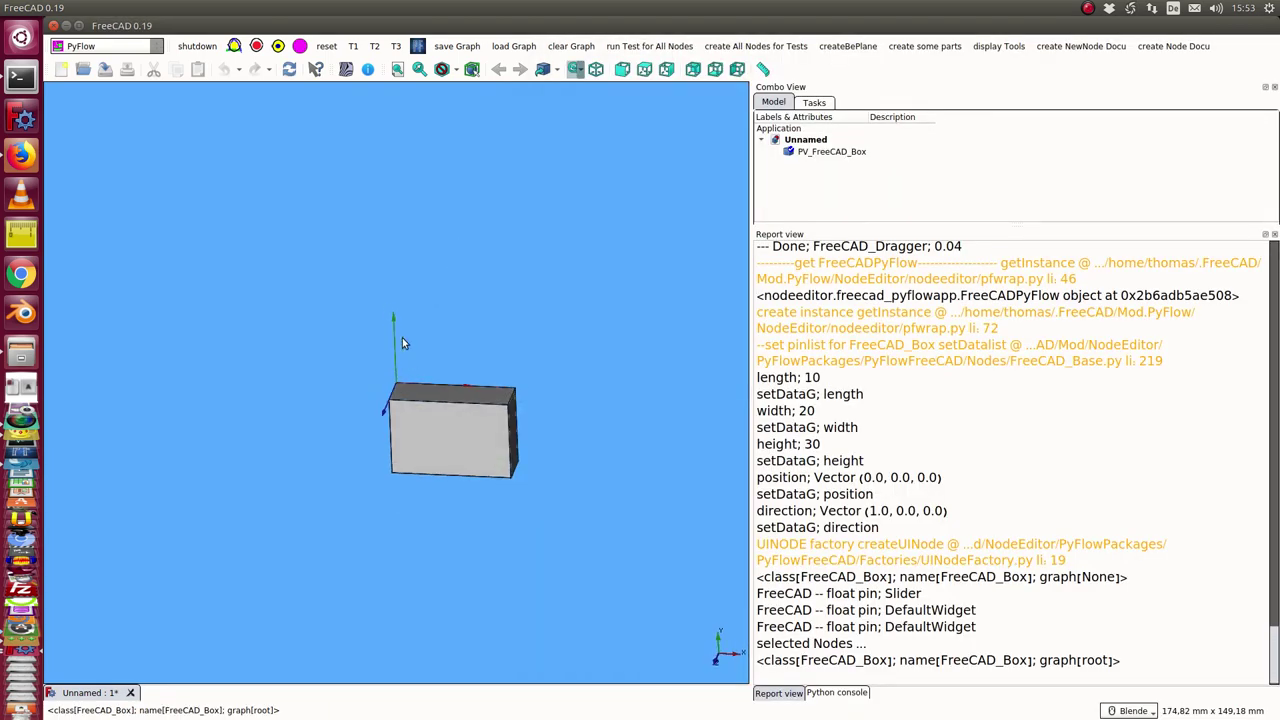
click(418, 47)
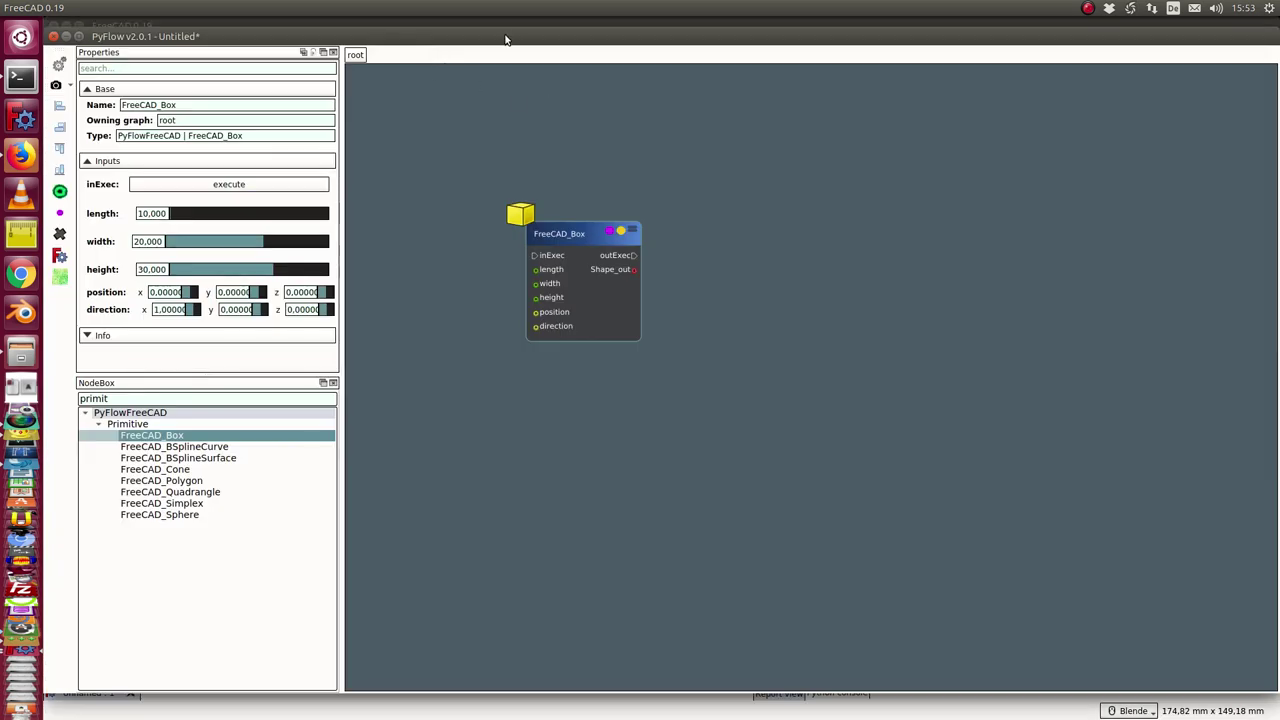
drag(510, 40, 1081, 94)
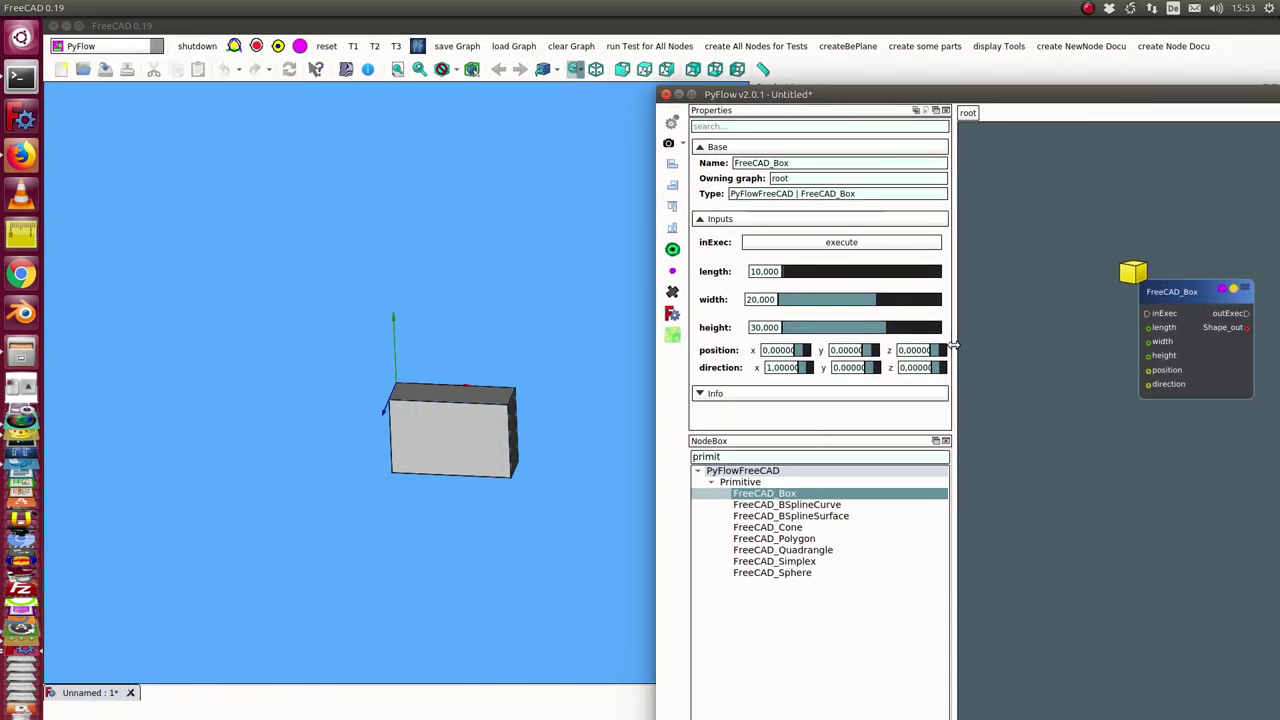
- Resize the box to length 12.869, width 14.403, height 40.084
click(800, 278)
drag(800, 278, 894, 328)
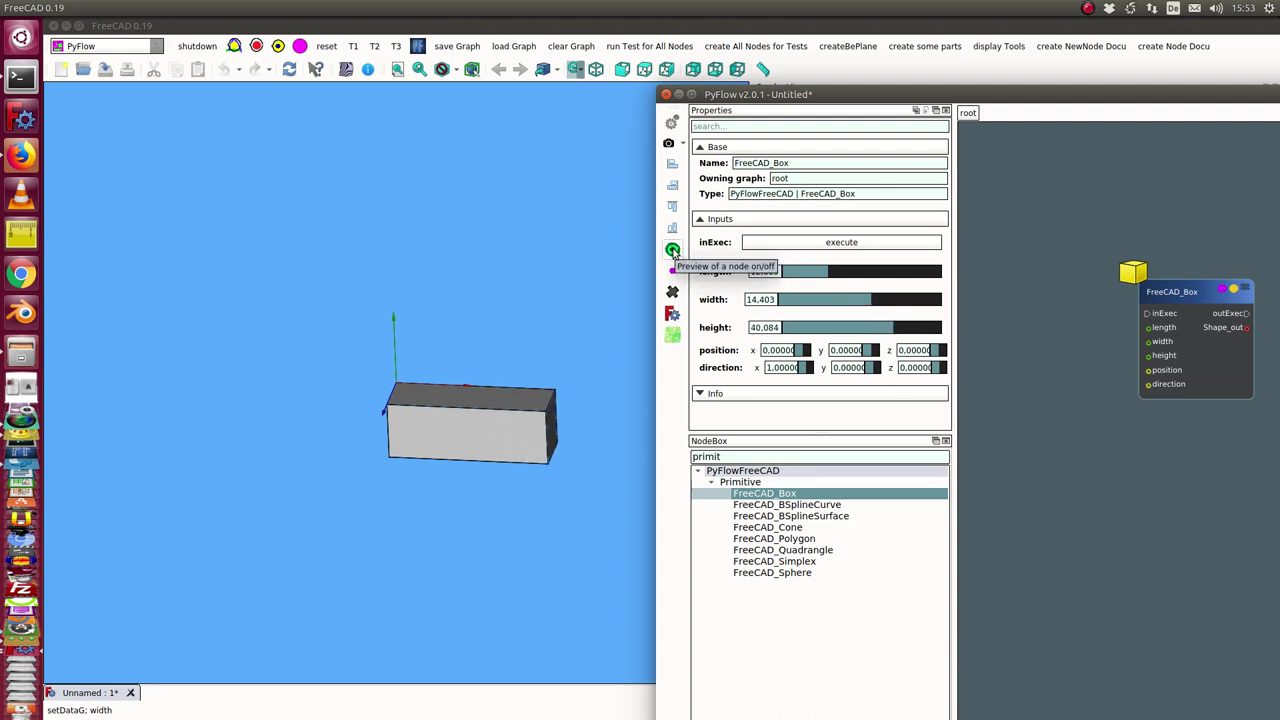
click(673, 251)
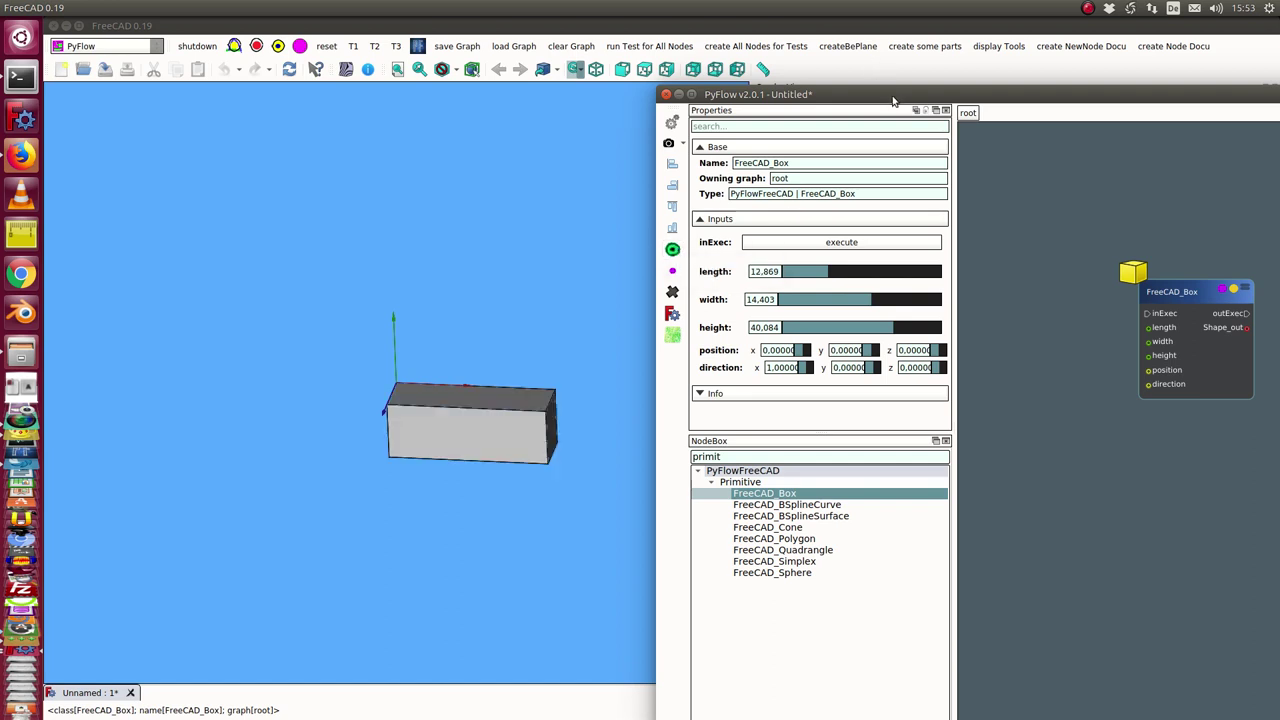
drag(880, 94, 359, 63)
- Move the Box node upper right and add a FreeCAD_Dragger node found by searching 'dra'
drag(613, 243, 912, 181)
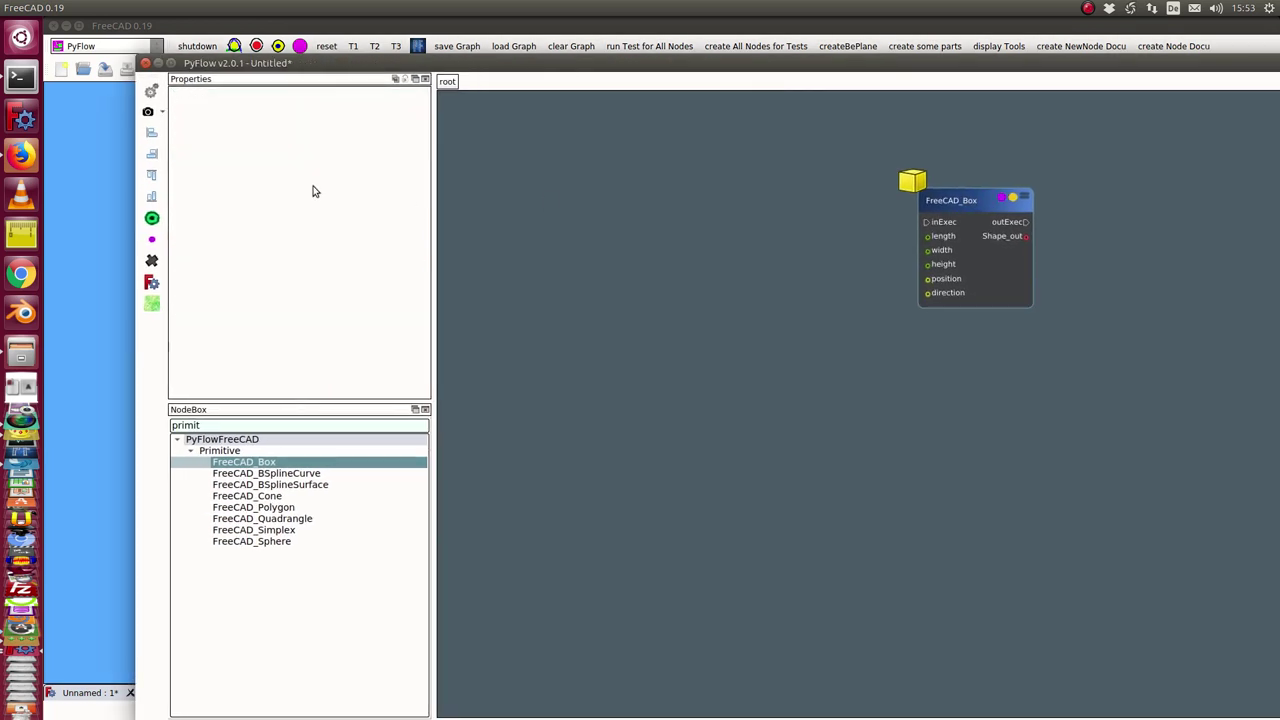
drag(220, 425, 153, 424)
text(dra)
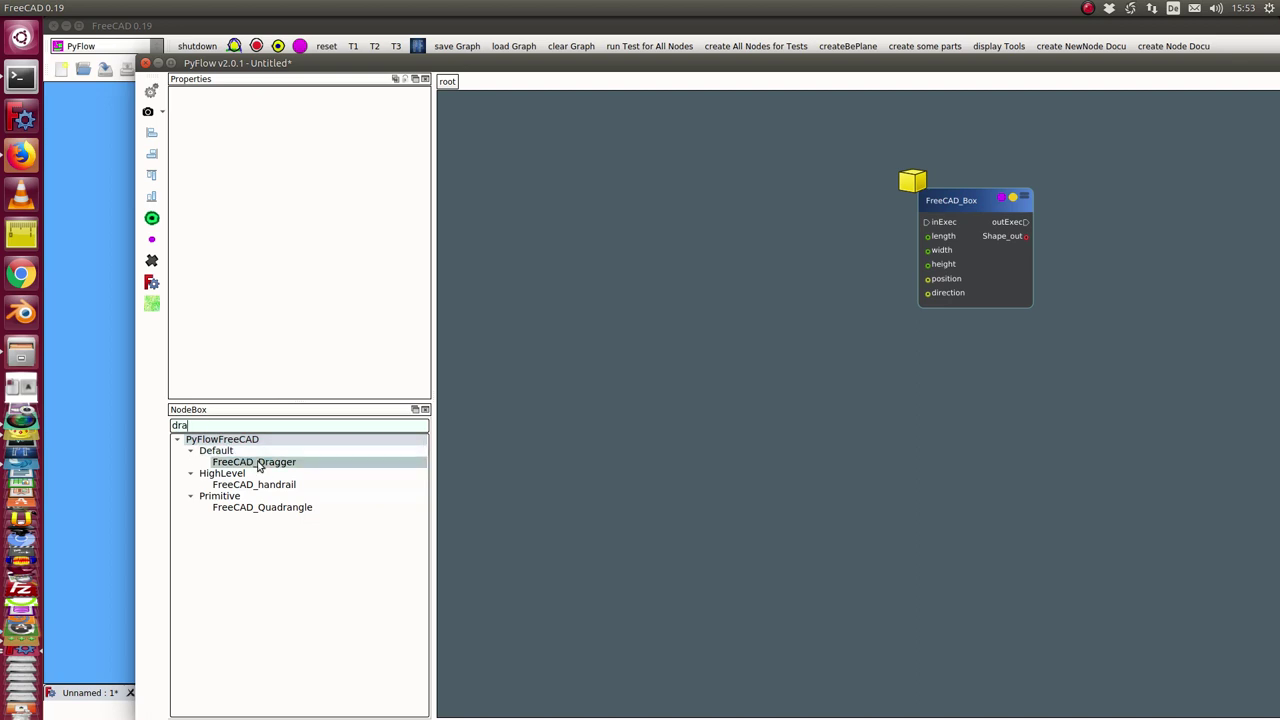
drag(280, 470, 560, 226)
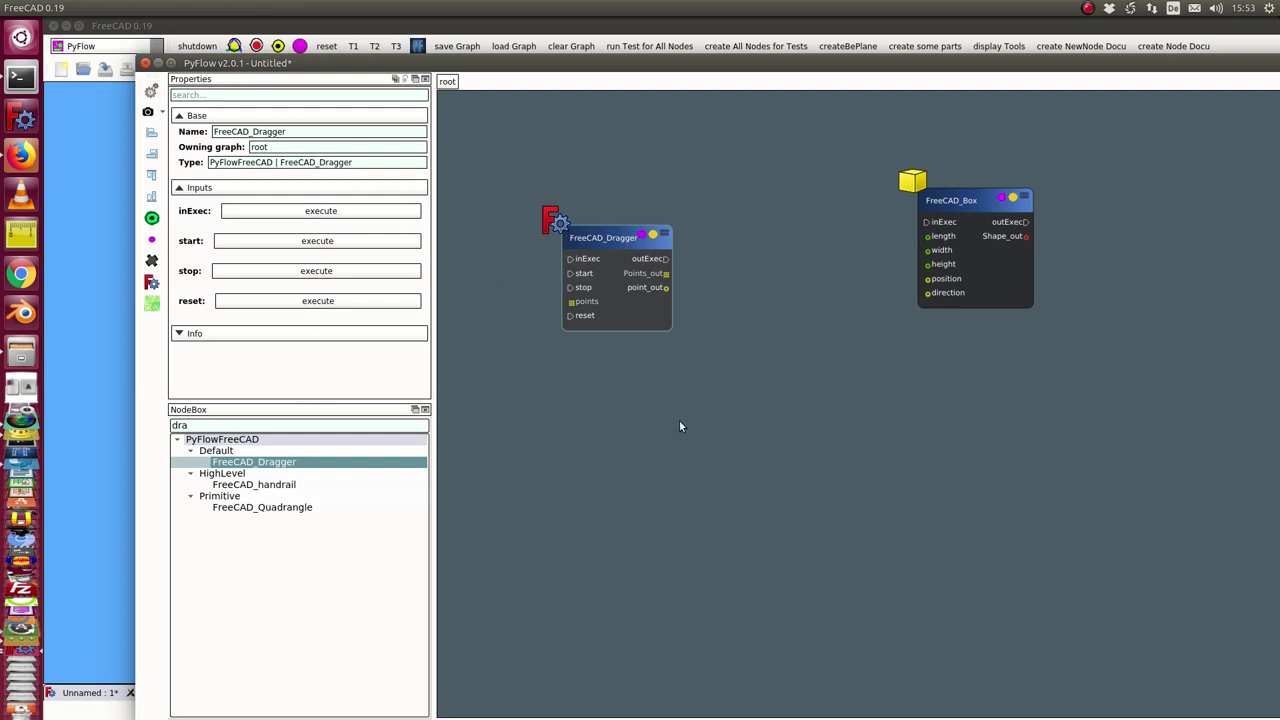
click(787, 375)
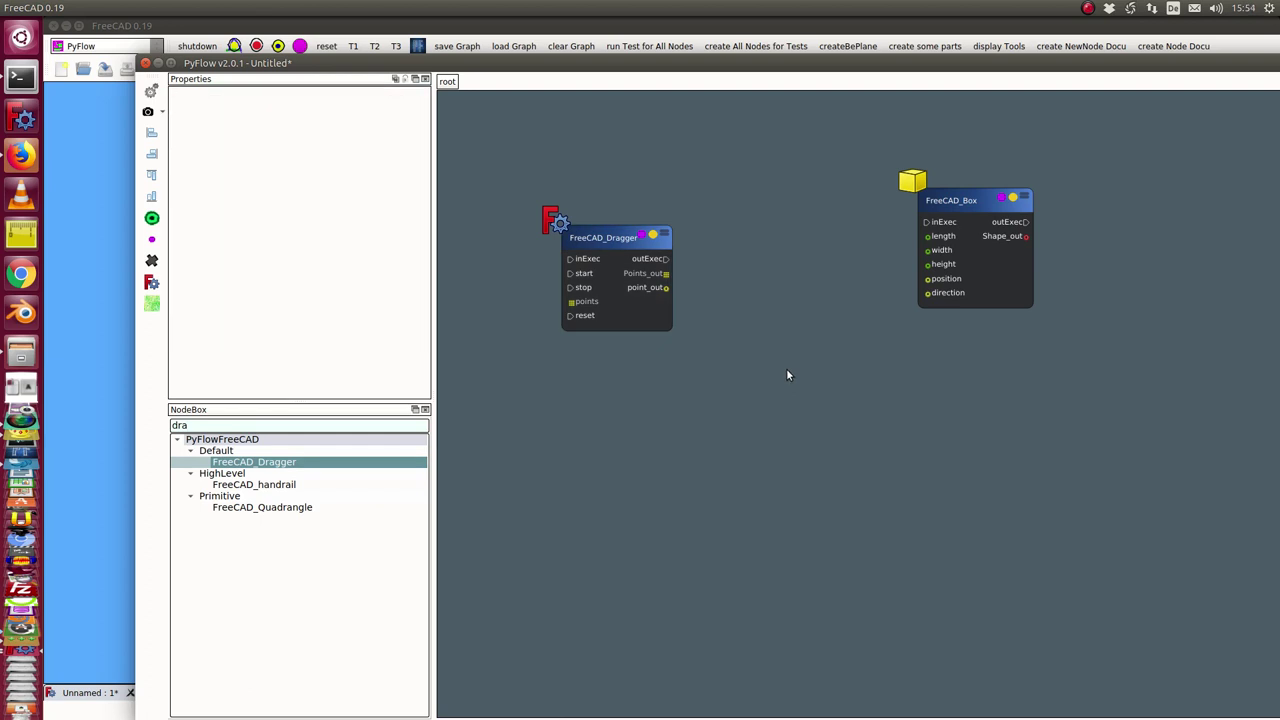
- Search 'dra' in the canvas node search and browse the Quadrangle, handrail and Dragger results
right_click(787, 375)
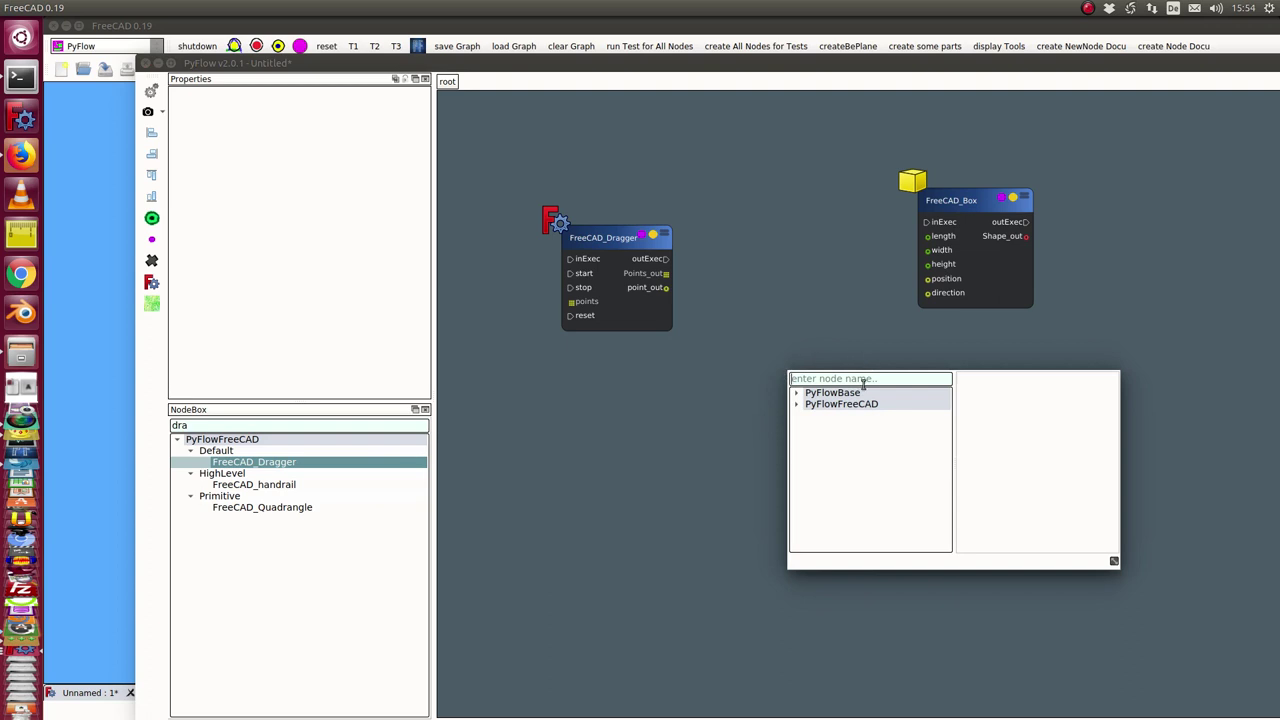
text(d)
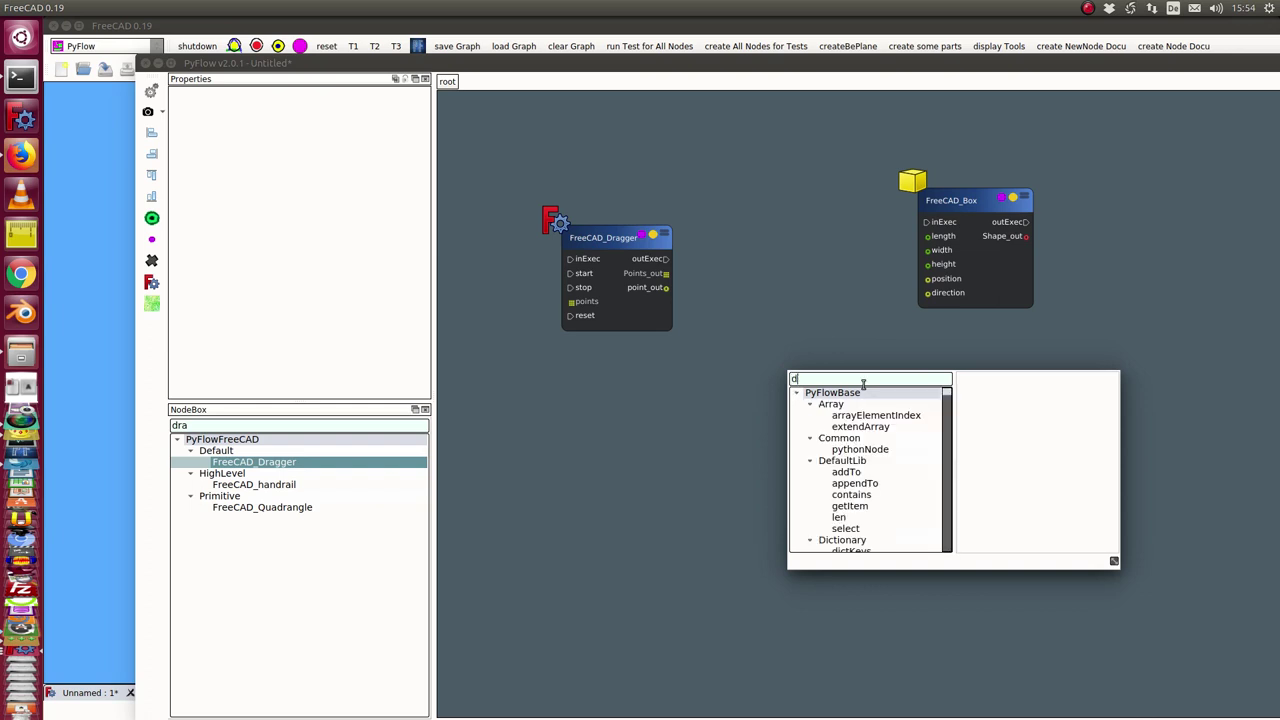
text(ra)
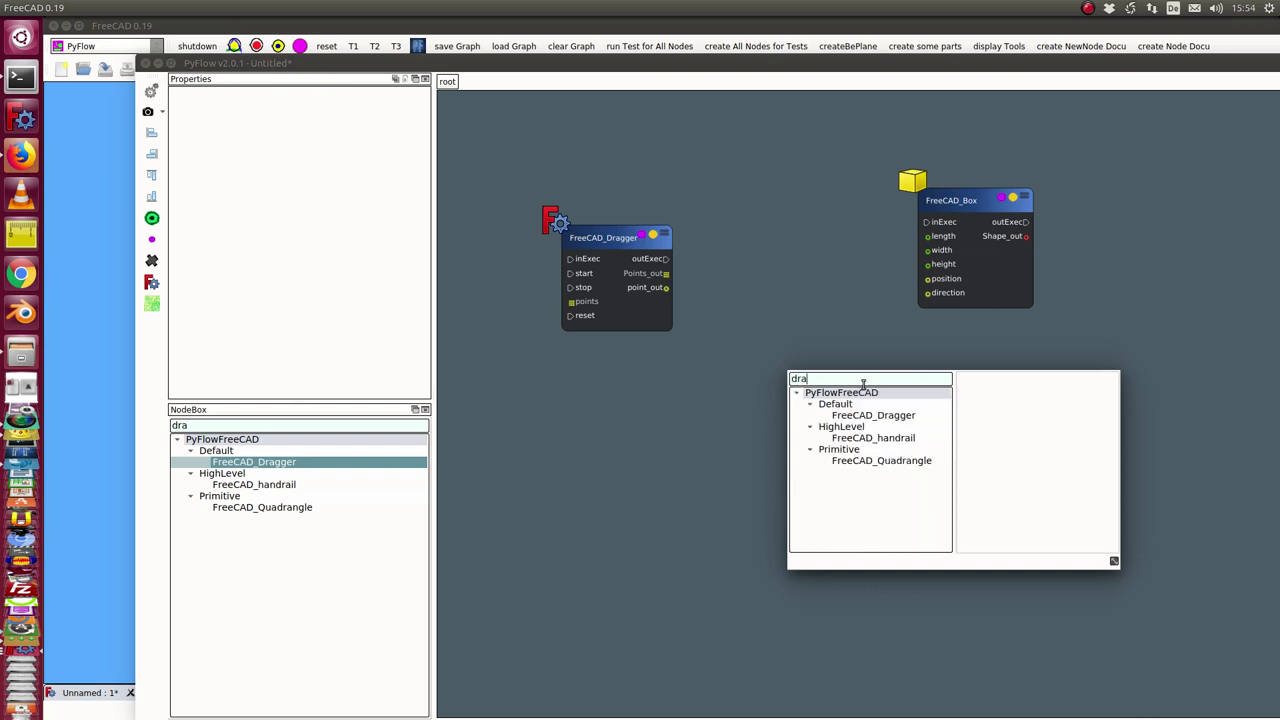
click(899, 464)
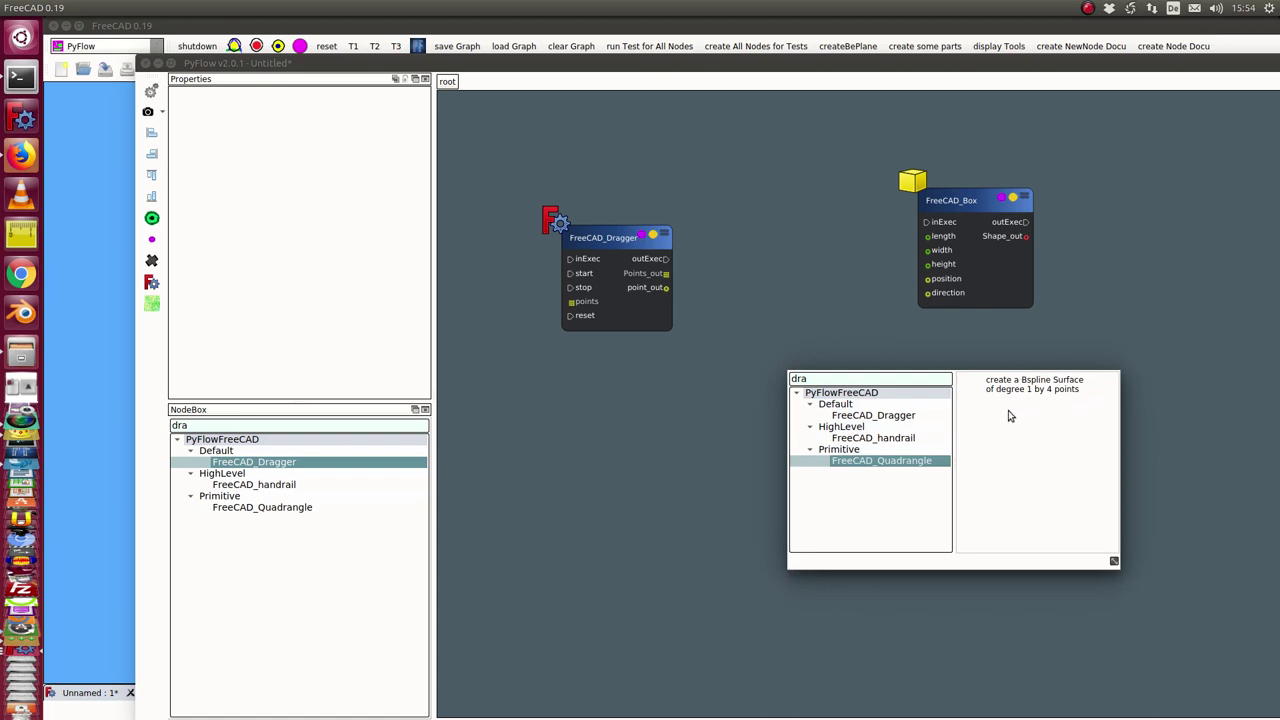
click(880, 440)
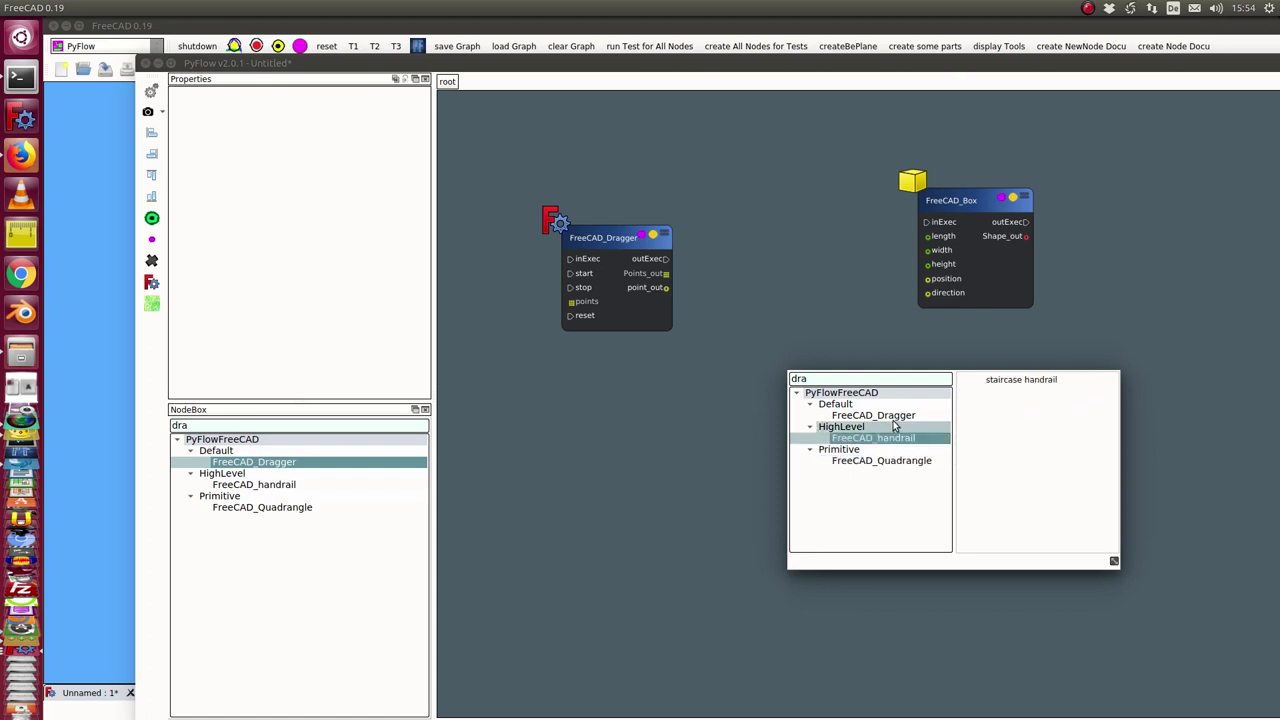
click(892, 416)
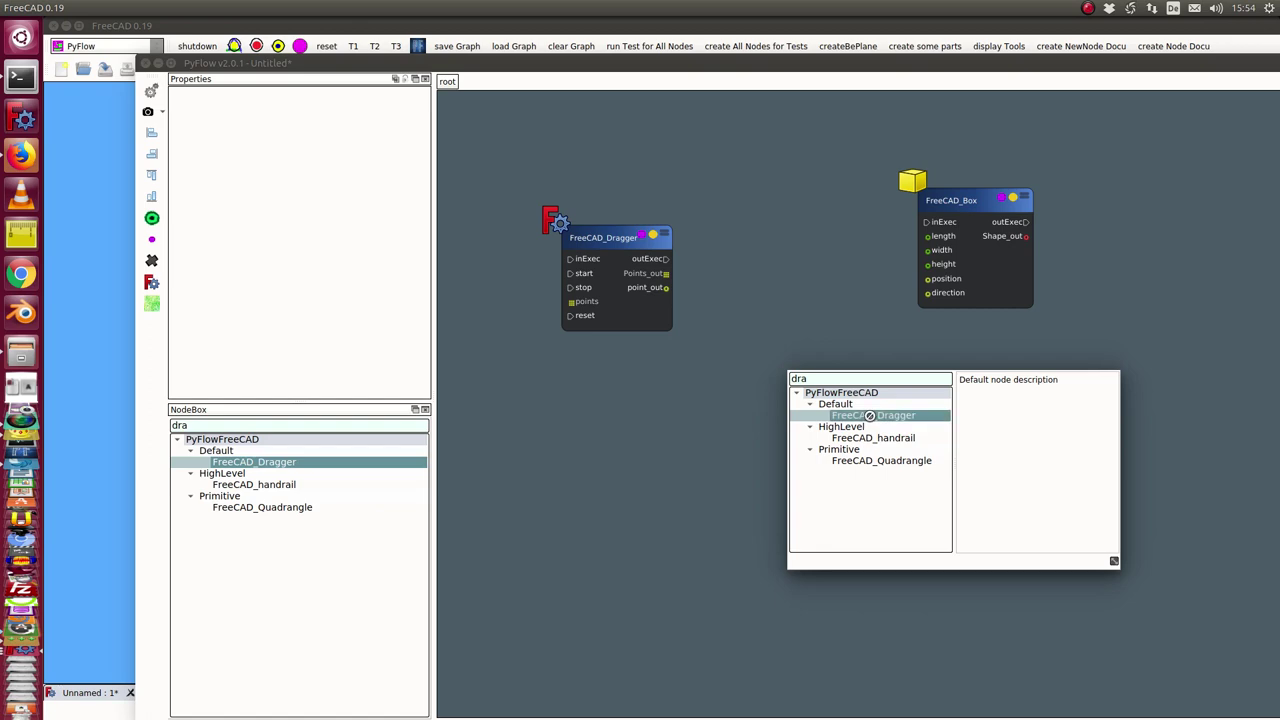
drag(870, 420, 698, 413)
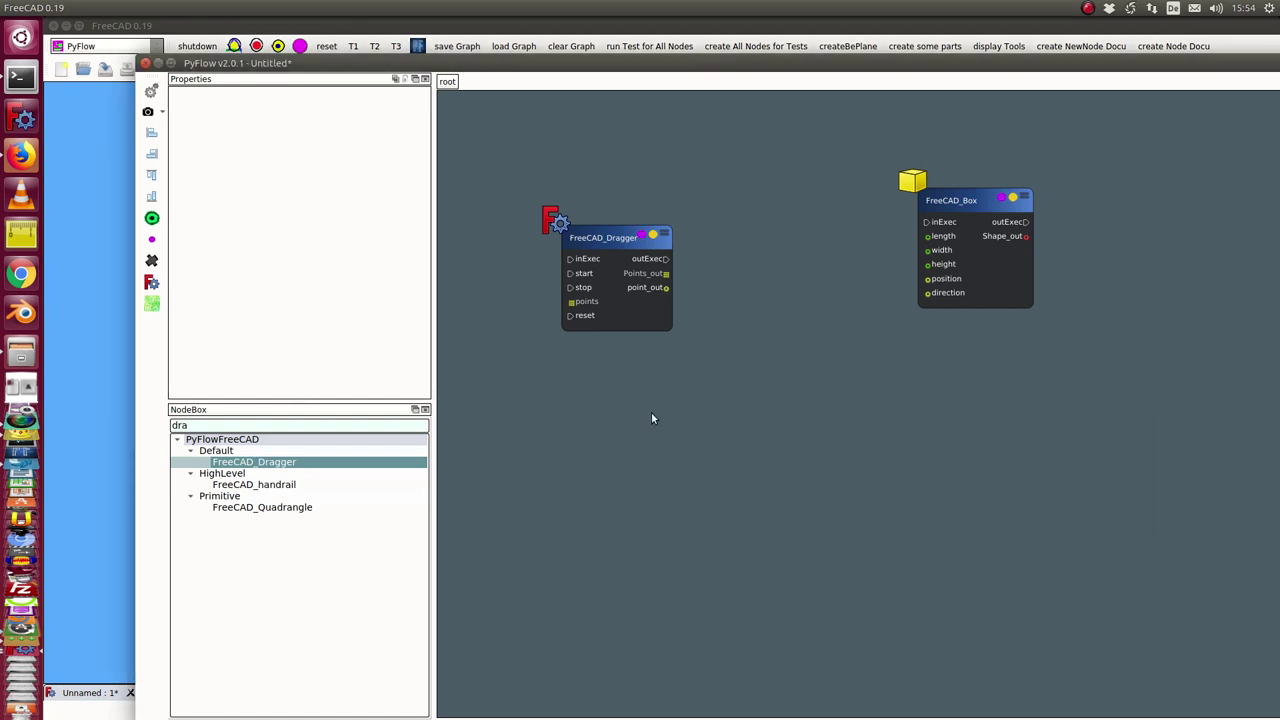
key(alt+Tab)
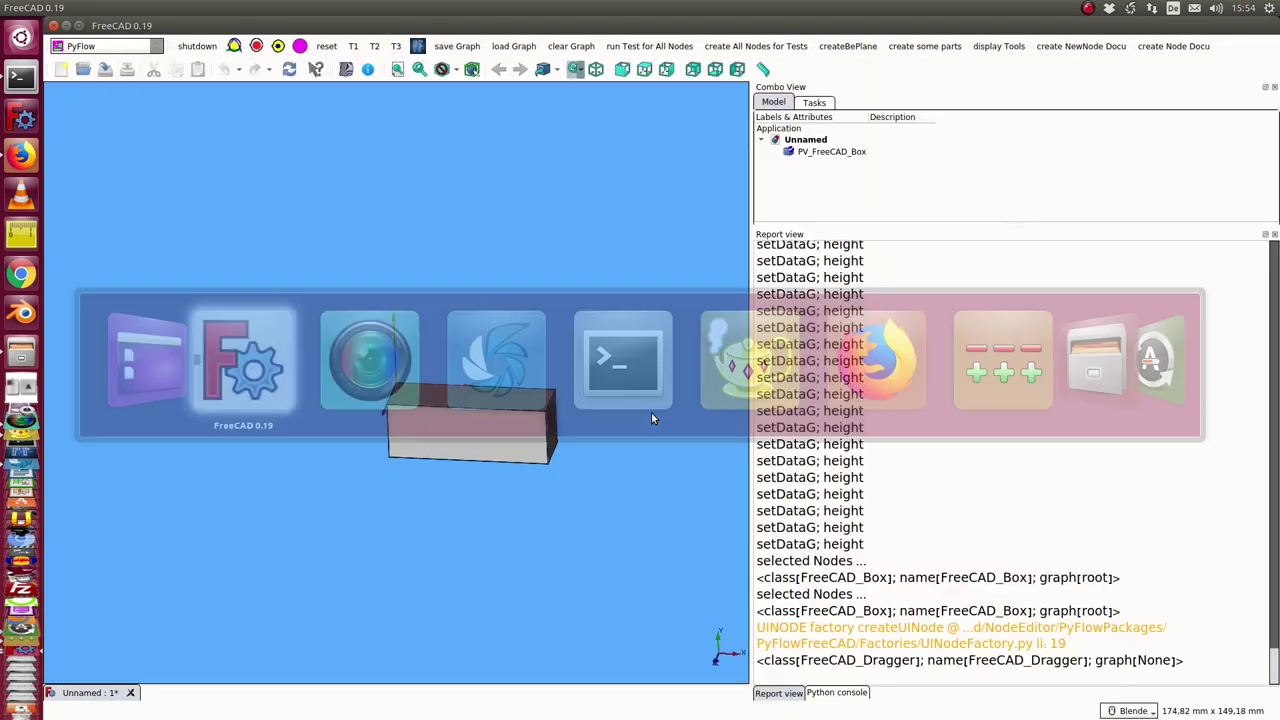
- Add a second FreeCAD_Dragger node, FreeCAD_Dragger1, below the first one
right_click(836, 353)
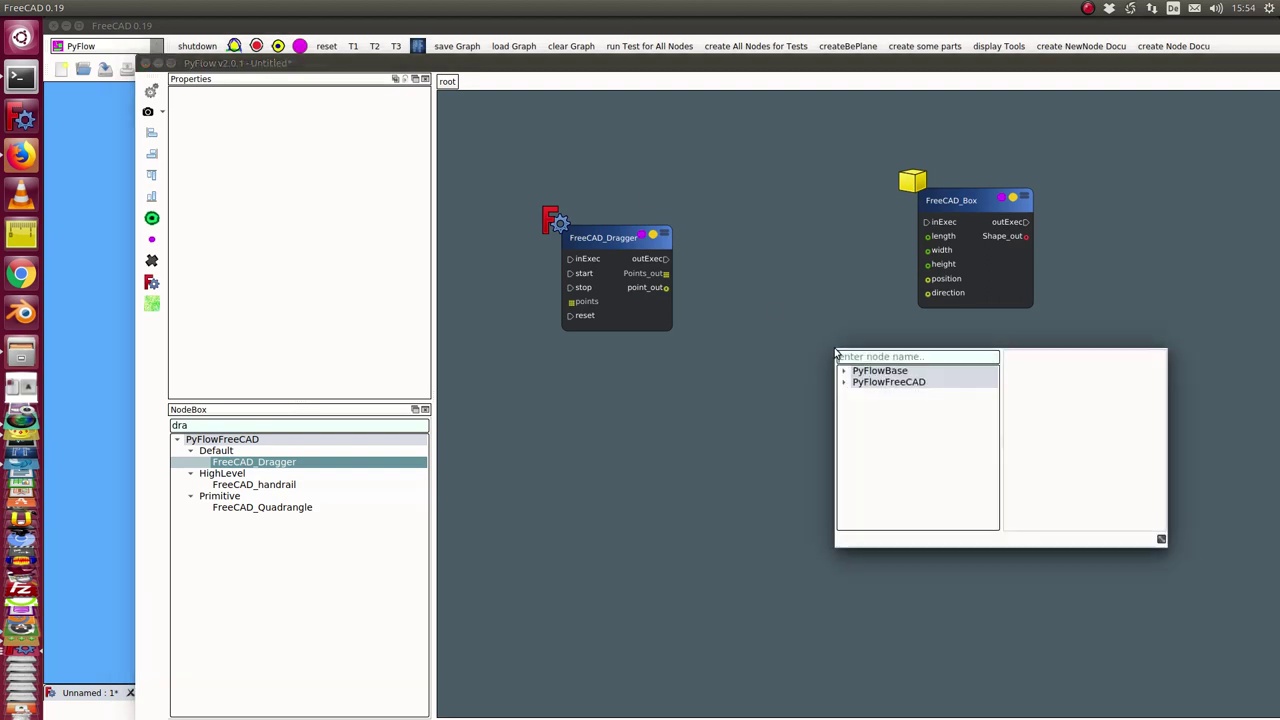
text(dra)
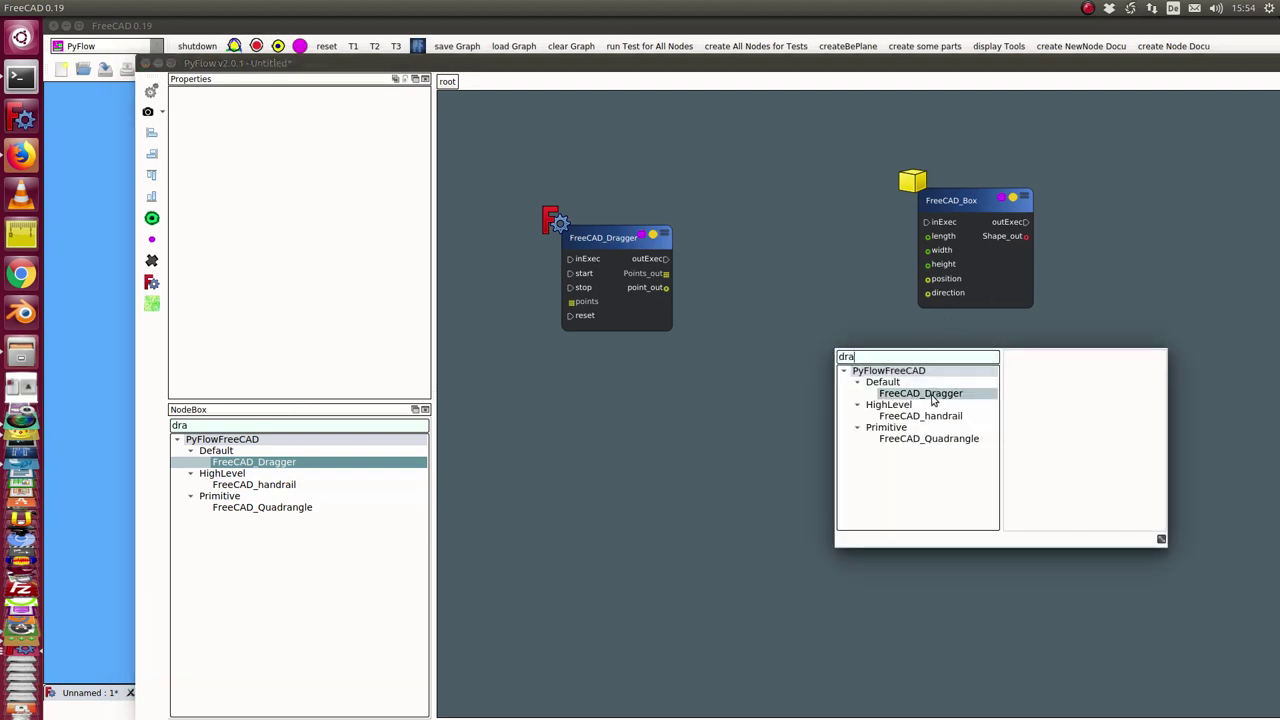
drag(931, 399, 645, 419)
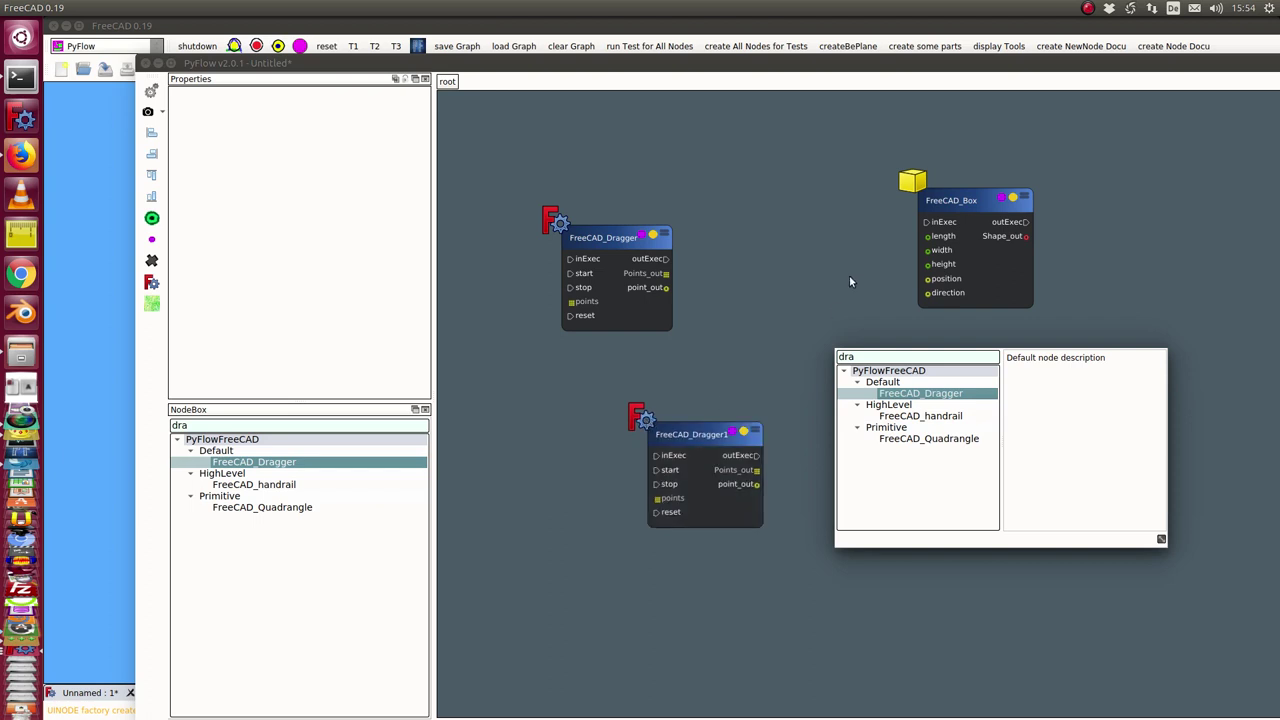
click(779, 266)
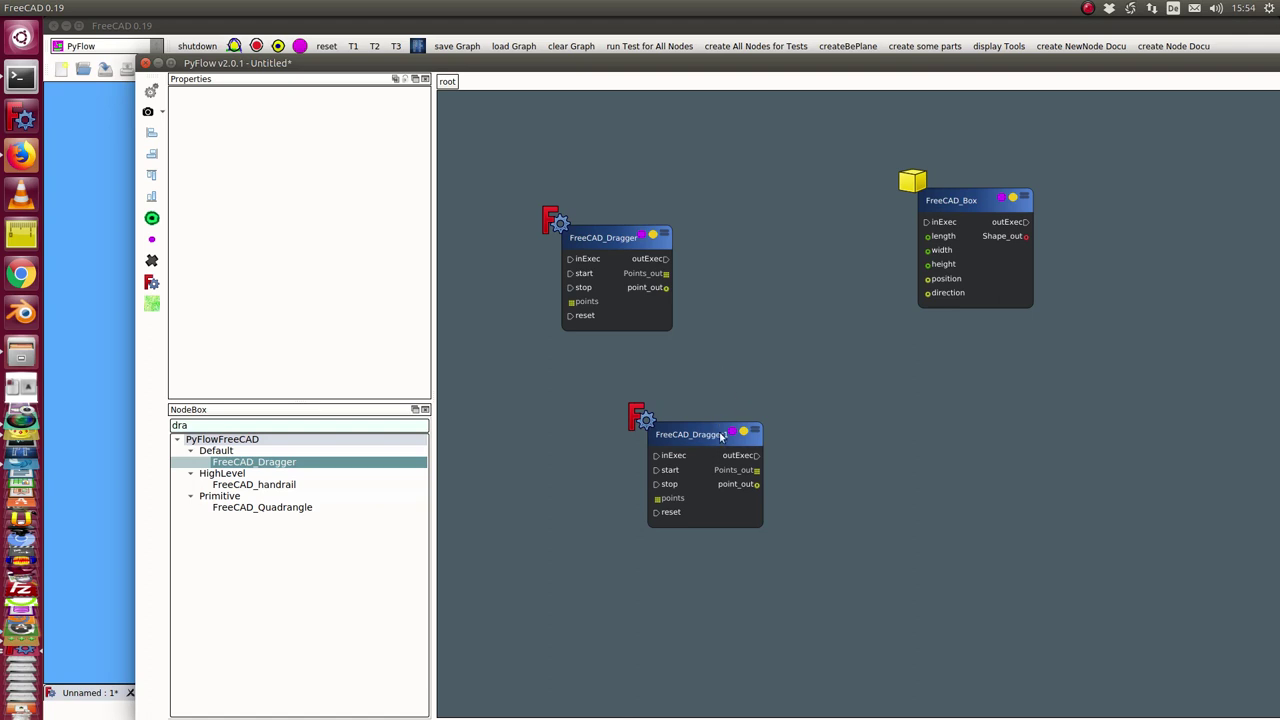
- Select the FreeCAD_Dragger1 node and delete it from the graph
right_click(755, 432)
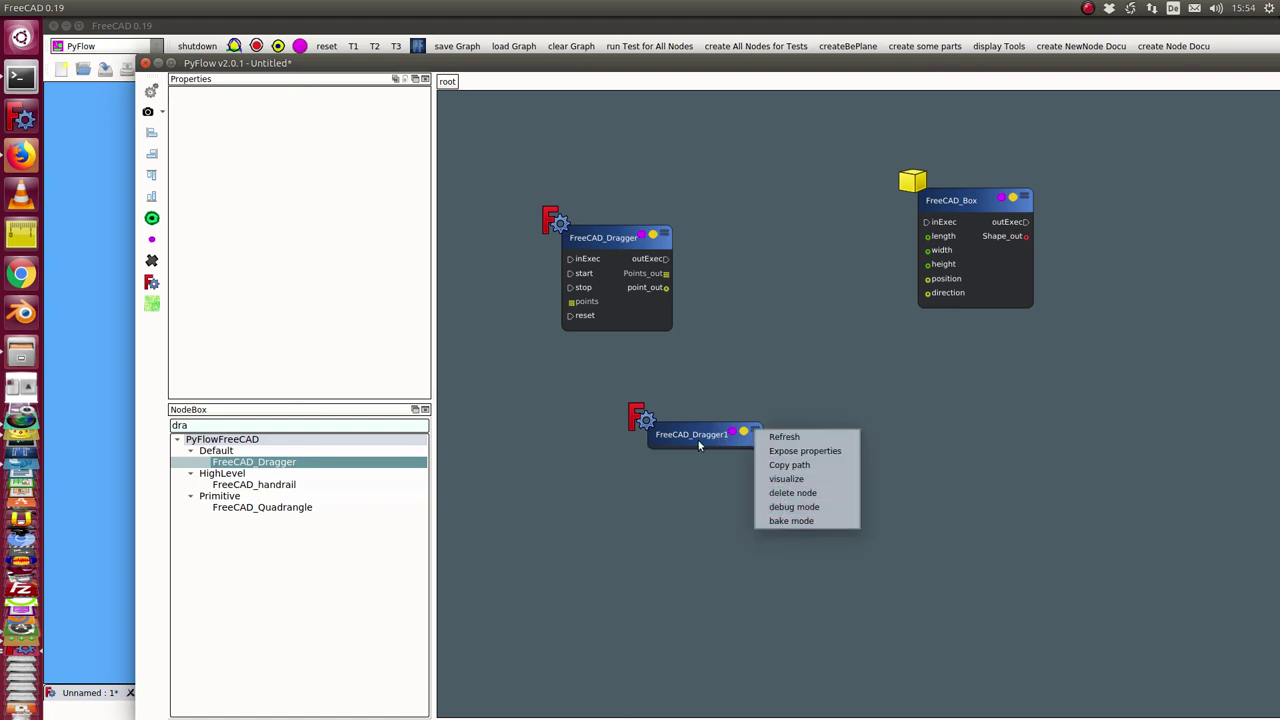
click(766, 332)
click(693, 432)
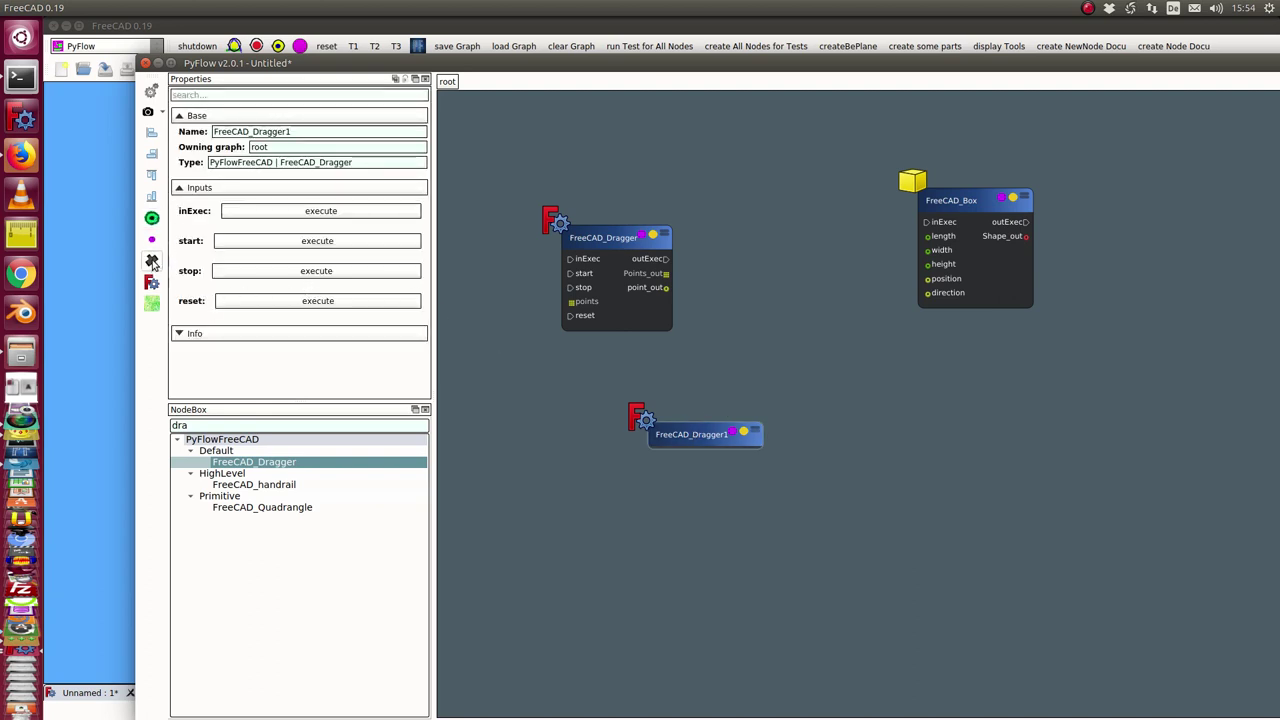
click(152, 262)
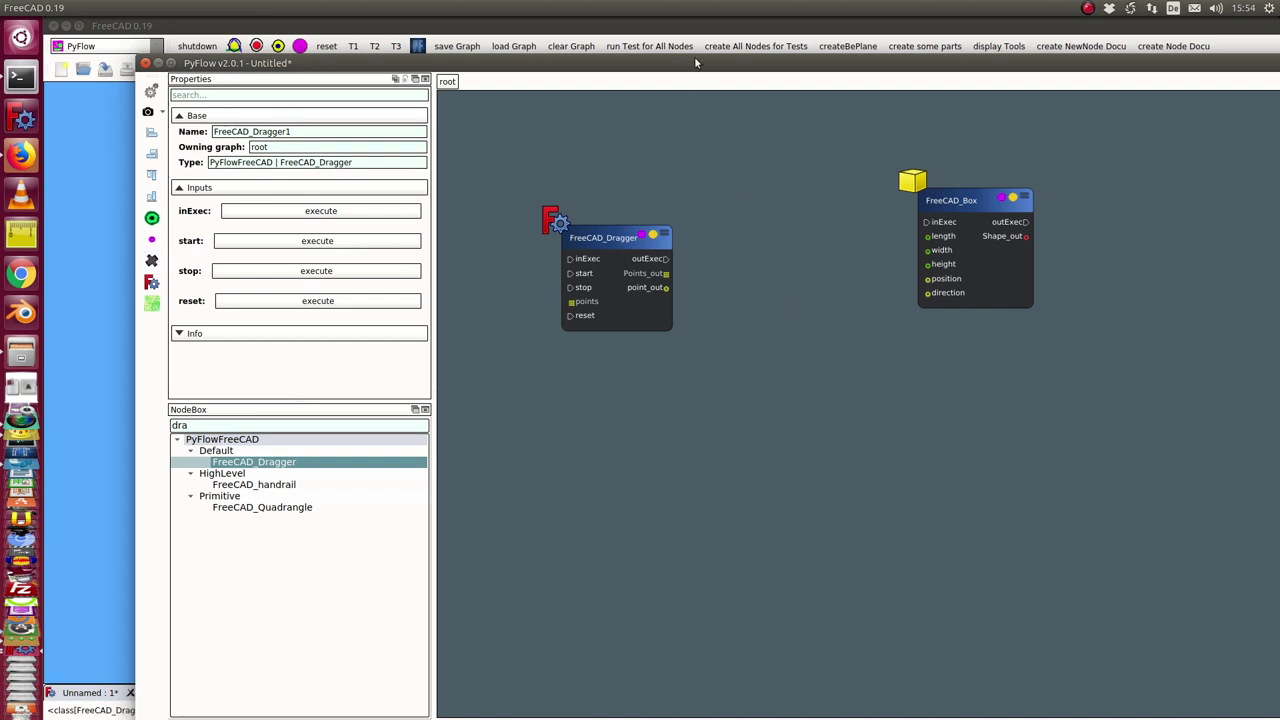
- Rearrange the editor and Dragger node, then execute the FreeCAD_Dragger's start
drag(696, 63, 836, 70)
drag(754, 239, 704, 207)
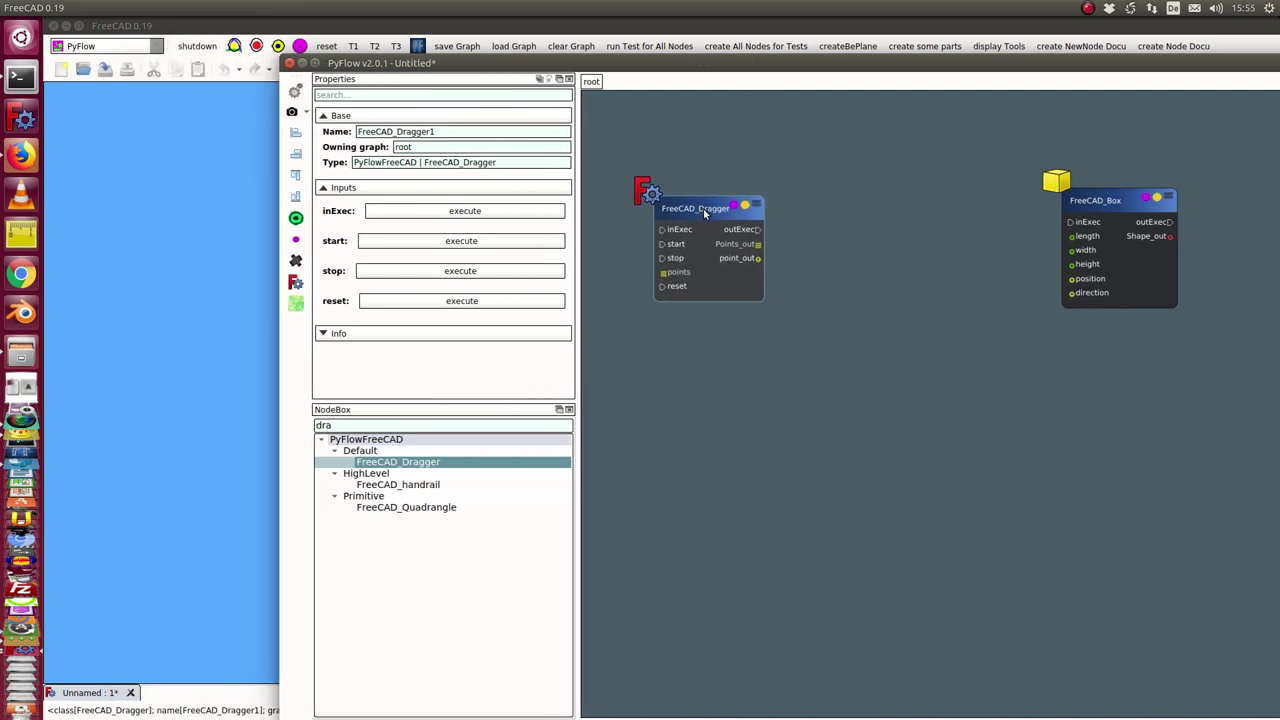
drag(655, 63, 1031, 104)
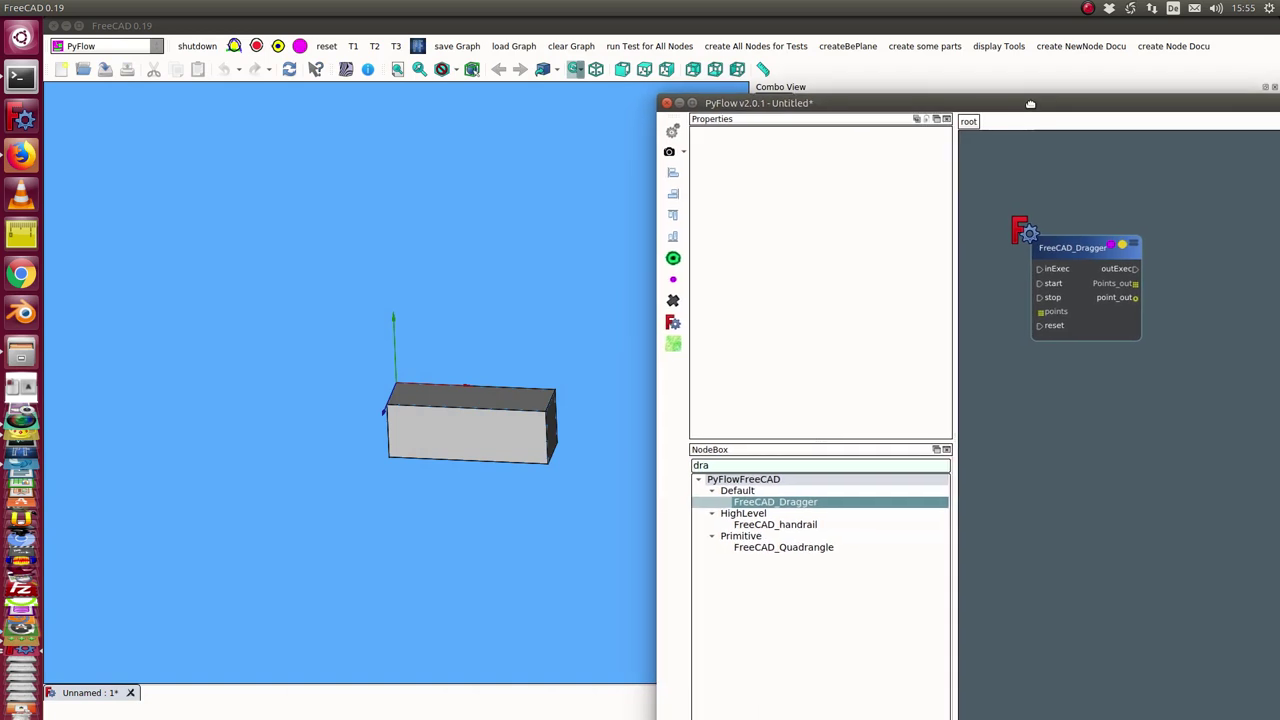
click(1081, 252)
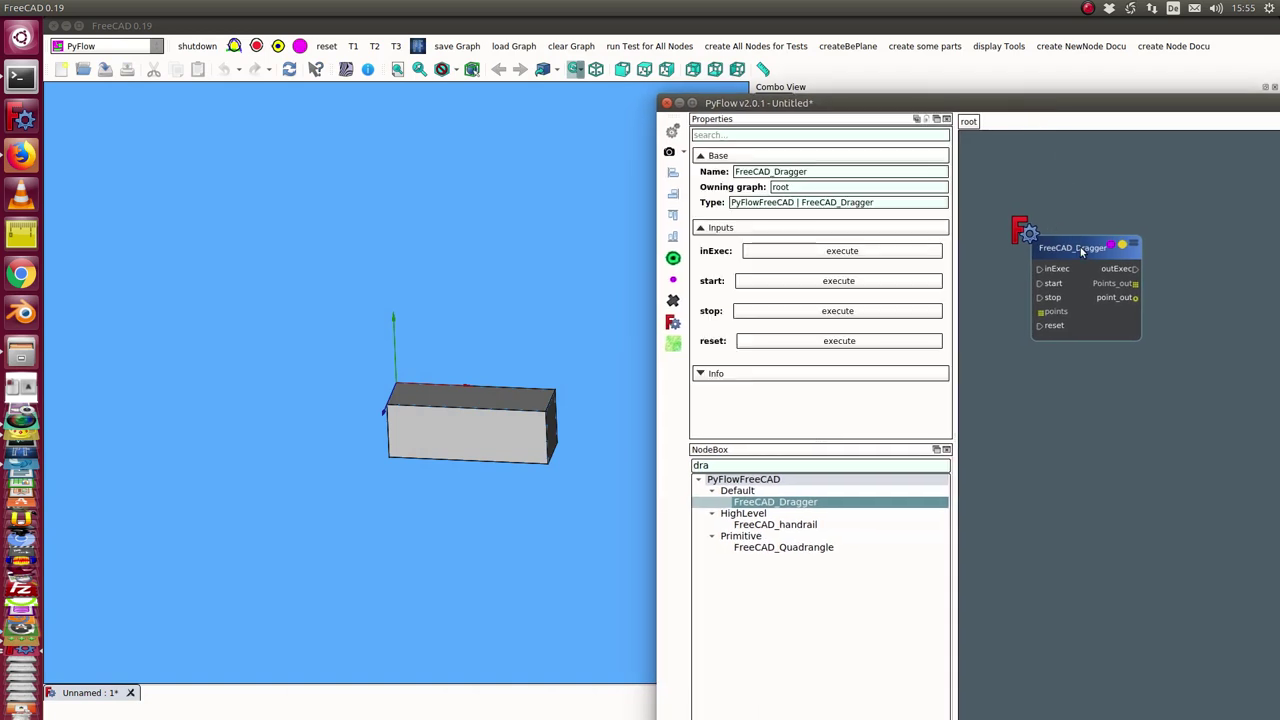
click(763, 286)
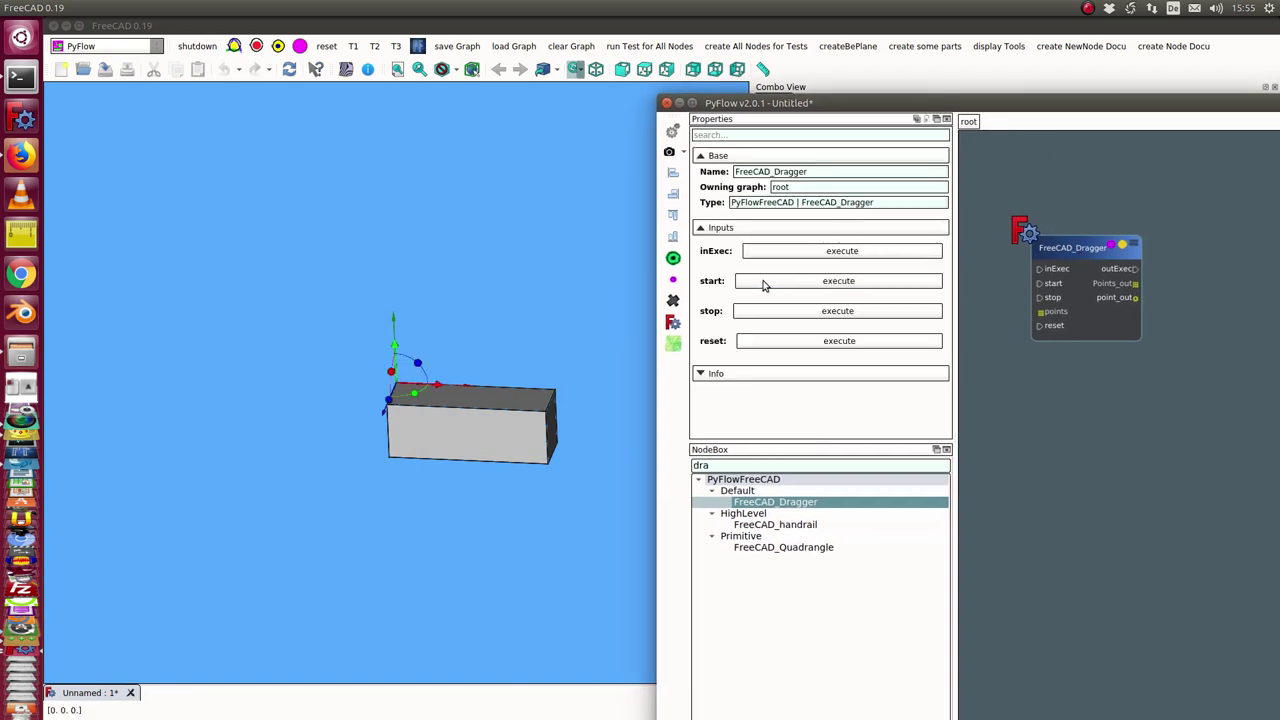
- Move the dragger handle on the box in the 3D view and return to PyFlow
drag(394, 348, 394, 297)
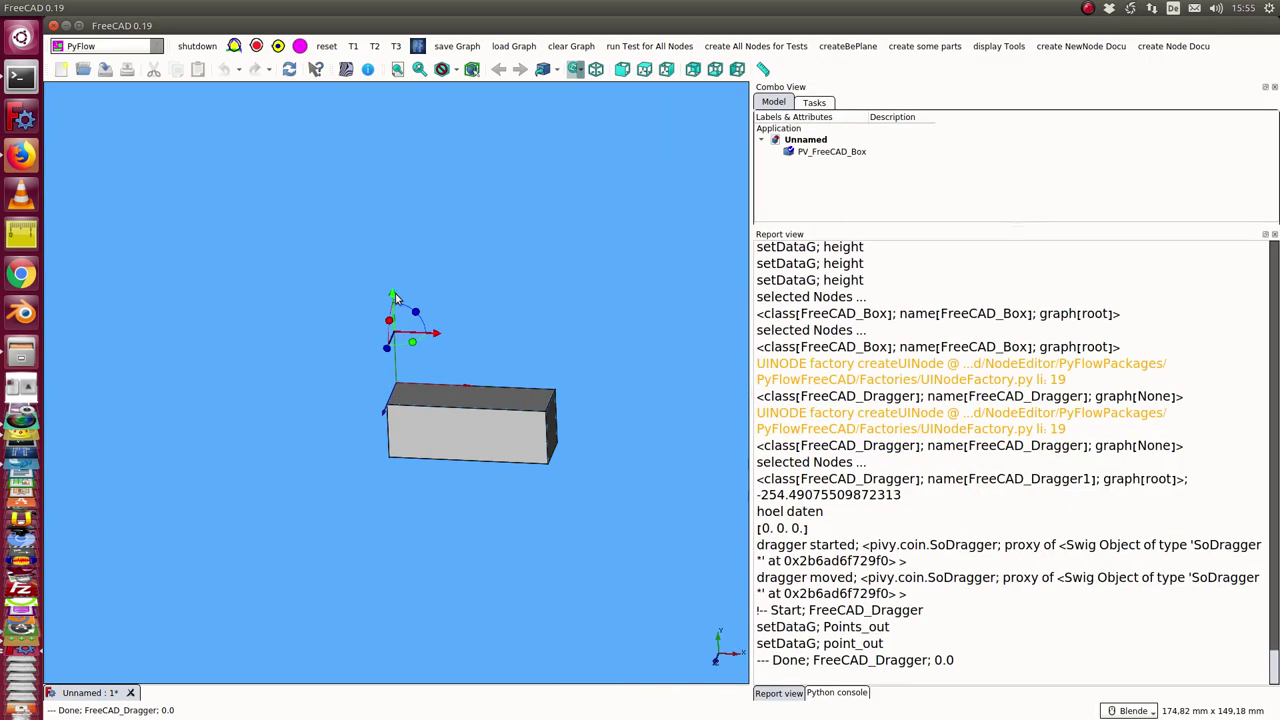
click(418, 46)
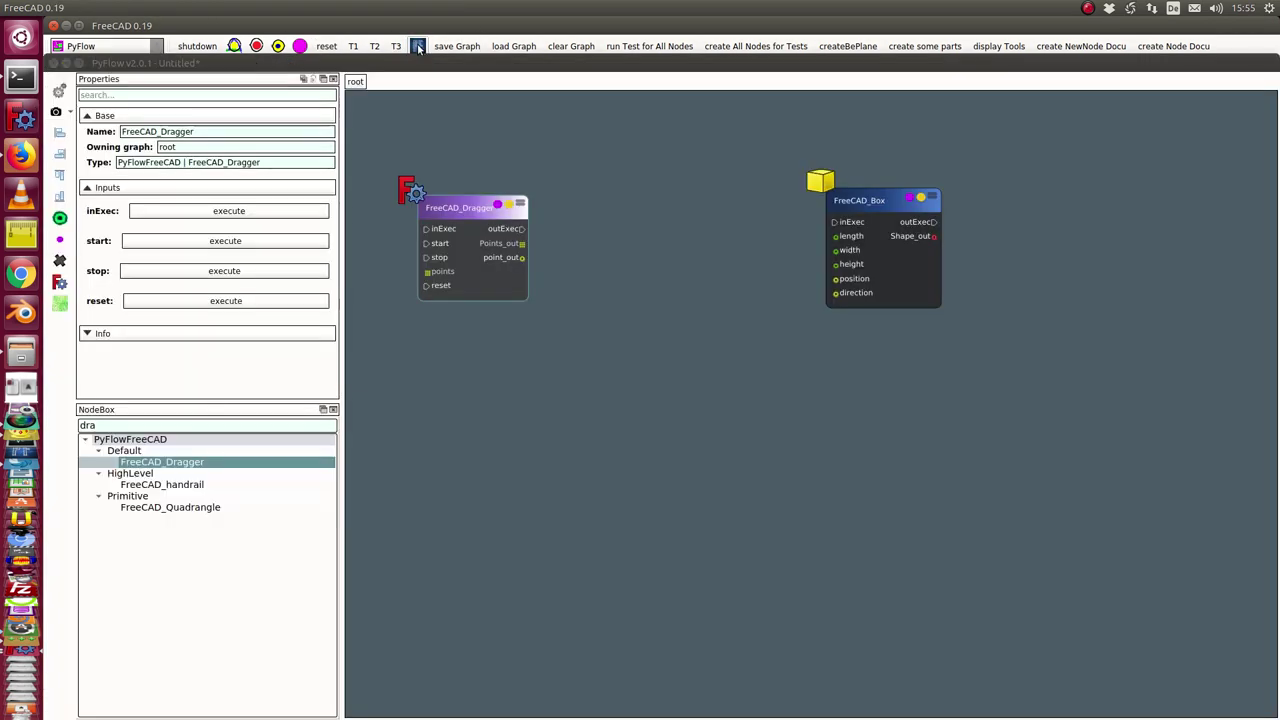
drag(563, 70, 685, 74)
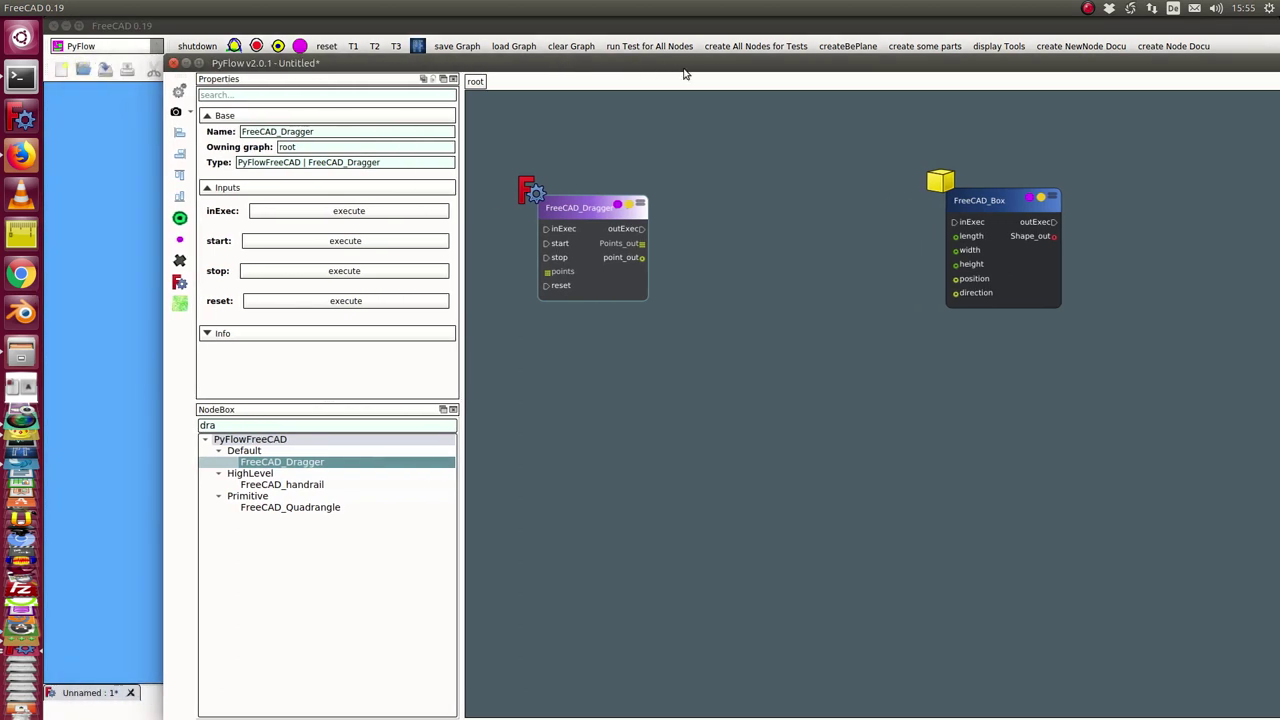
- Watch the Dragger's point_out value, then raise the dragger about 7 mm in the 3D view
right_click(642, 260)
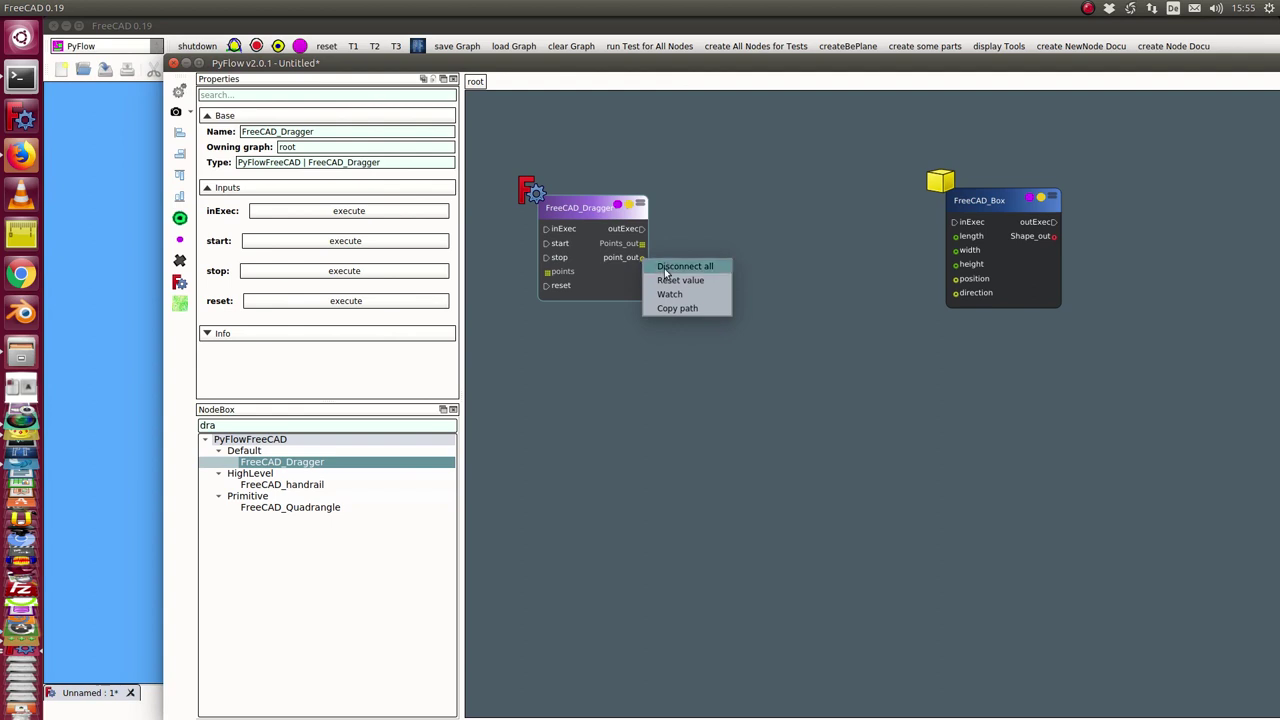
click(670, 292)
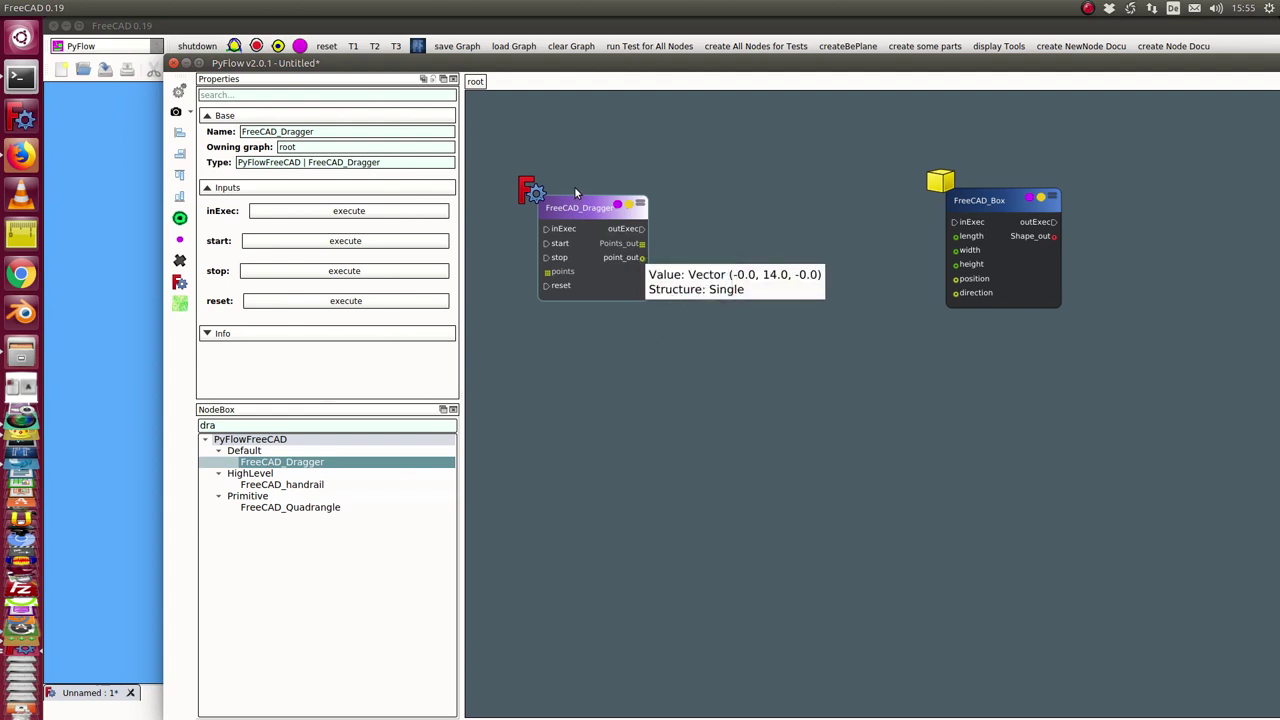
drag(533, 63, 928, 86)
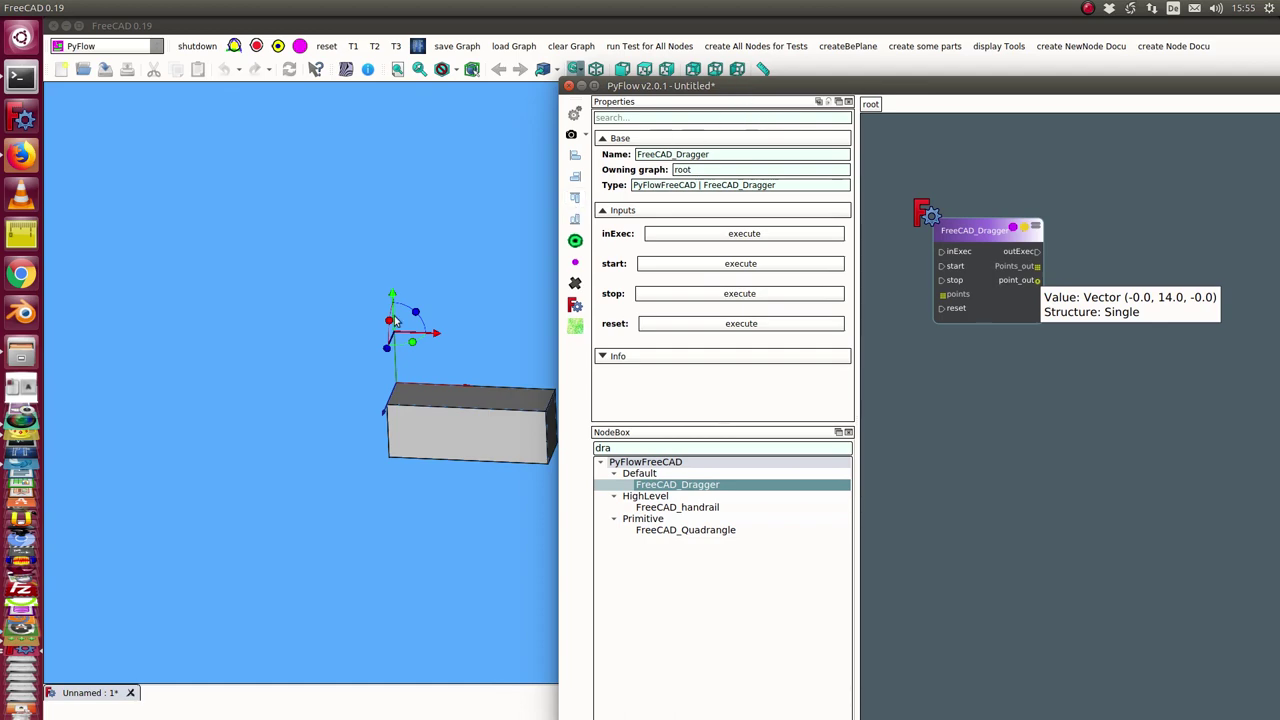
drag(393, 297, 392, 270)
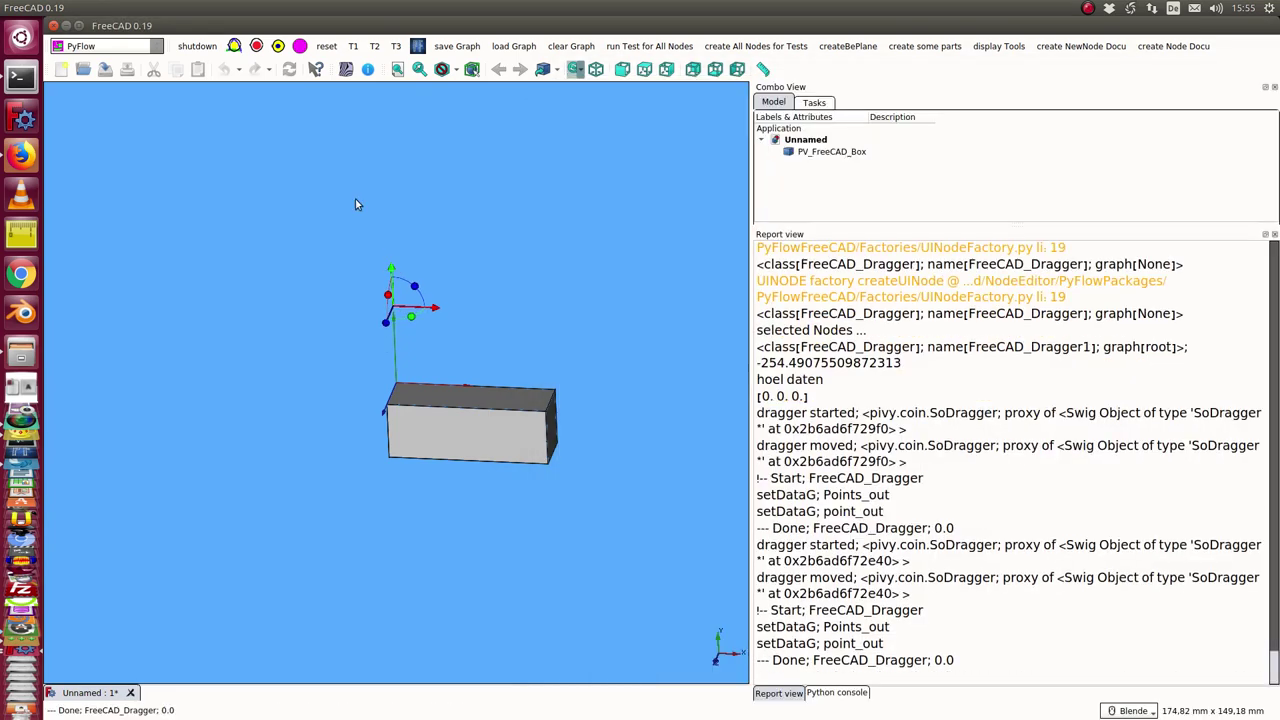
- Keep the PyFlow editor always on top, placed on the right half of the screen
click(418, 46)
right_click(492, 63)
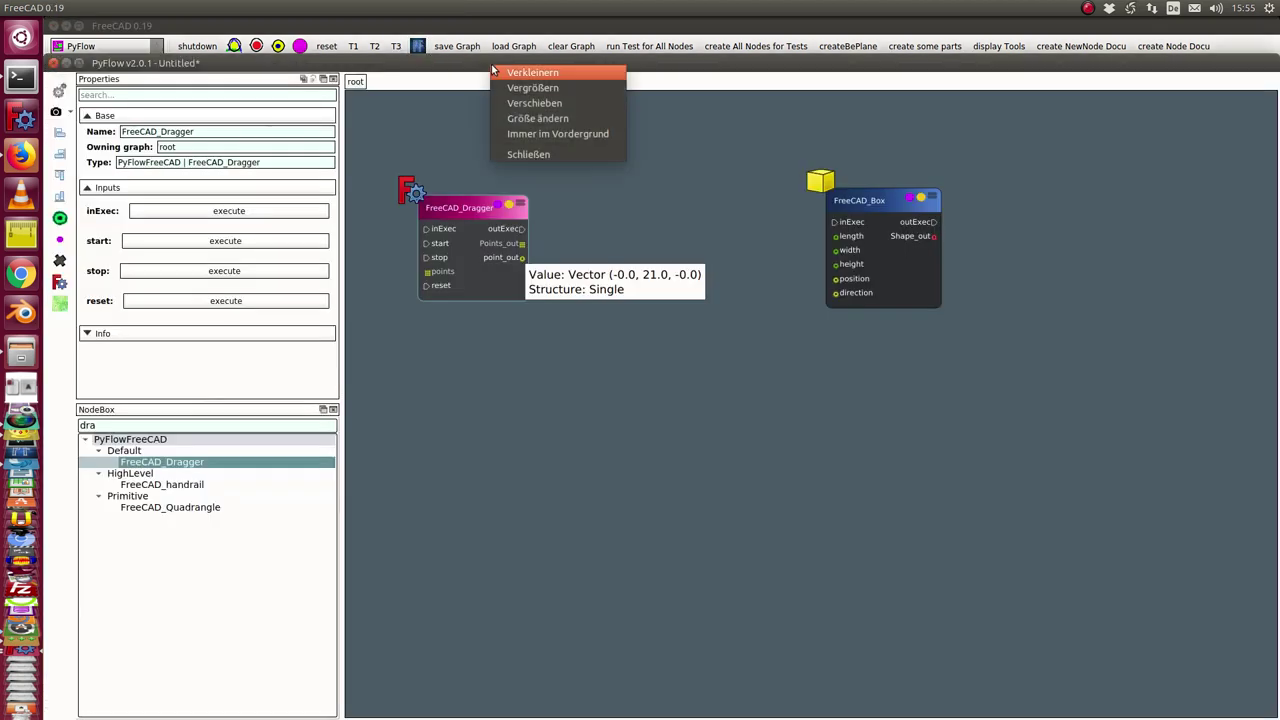
click(534, 134)
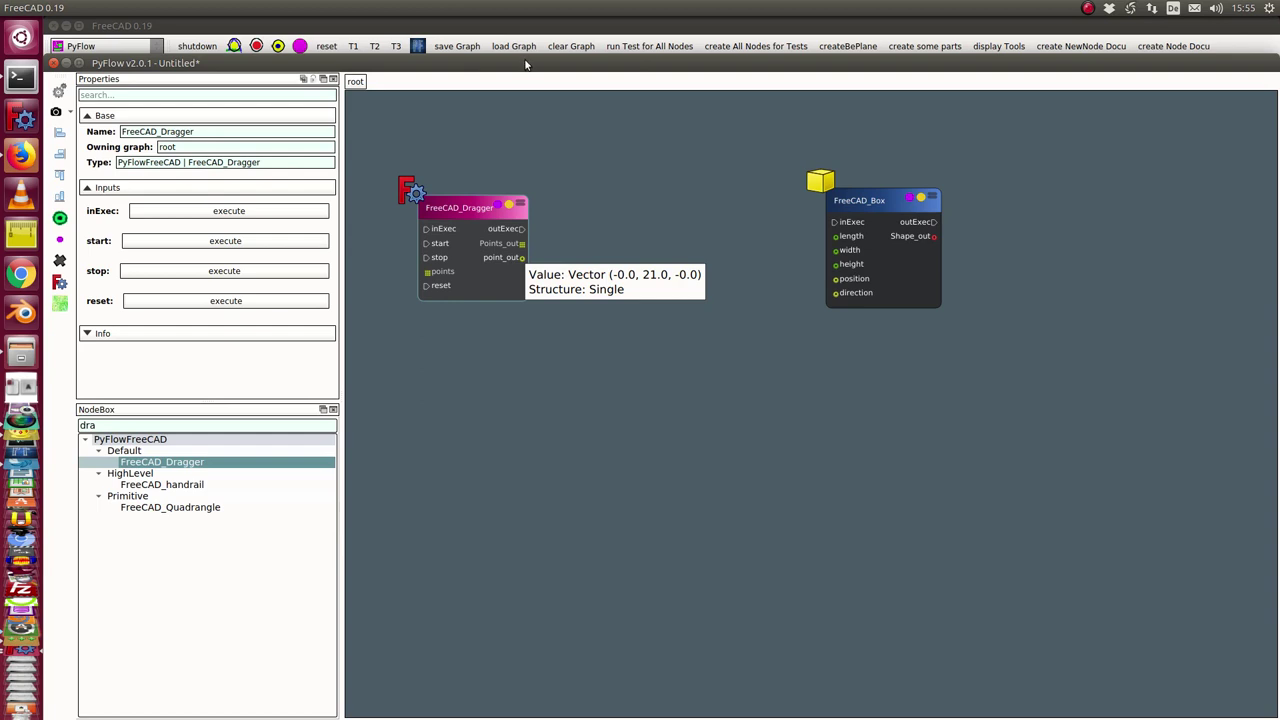
drag(525, 64, 1121, 64)
middle_drag(1159, 135, 1113, 154)
- Drag the dragger to roughly (-12, 40, 26), then stop watching point_out
drag(394, 272, 394, 202)
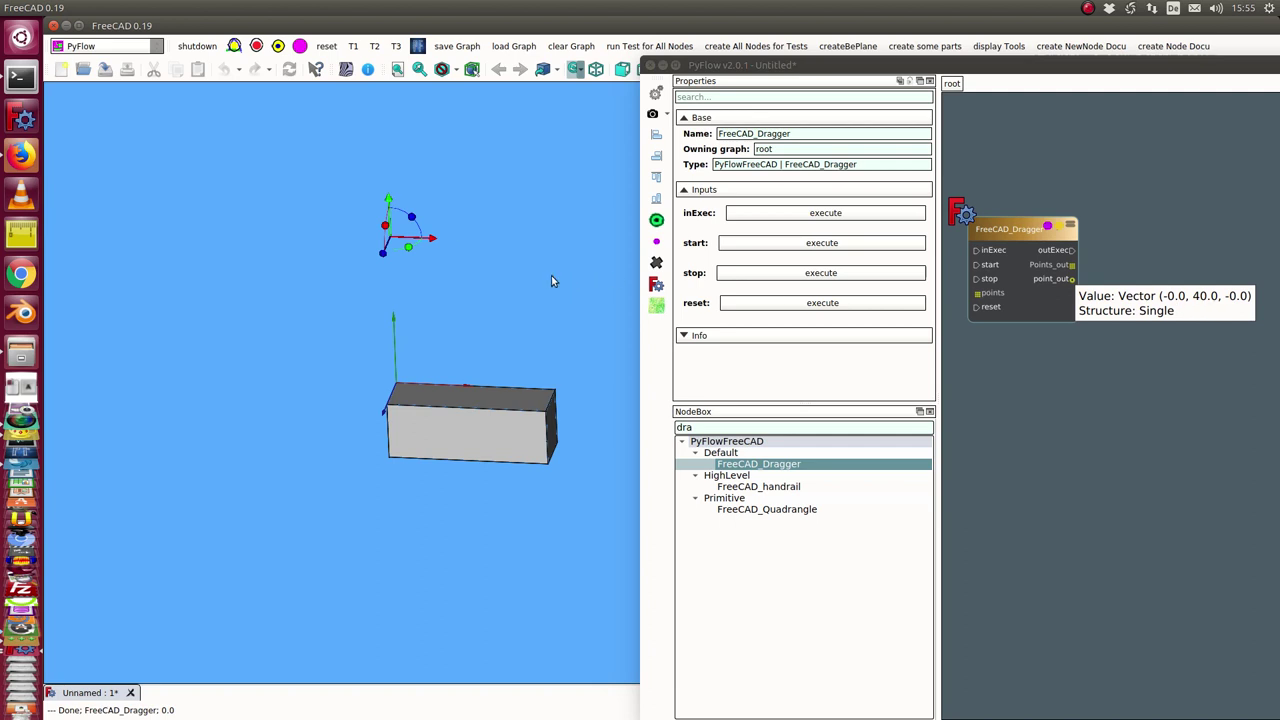
drag(432, 242, 333, 300)
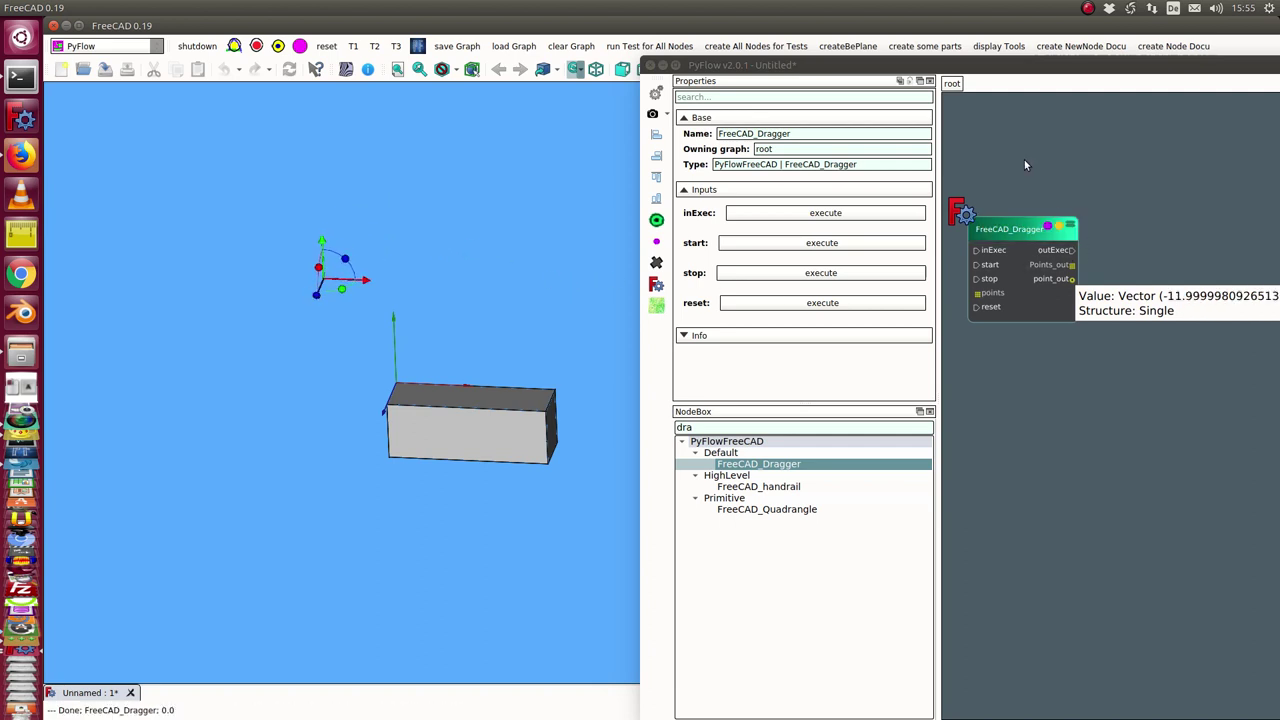
drag(1012, 72, 559, 105)
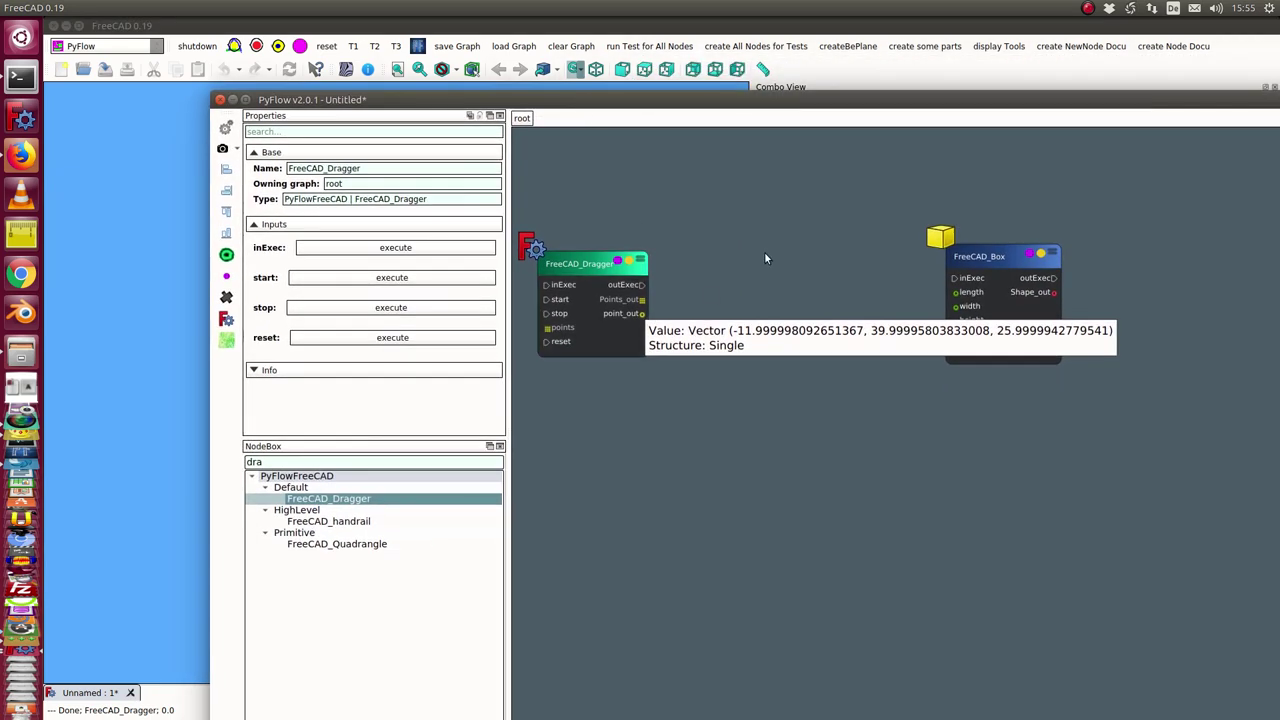
click(673, 291)
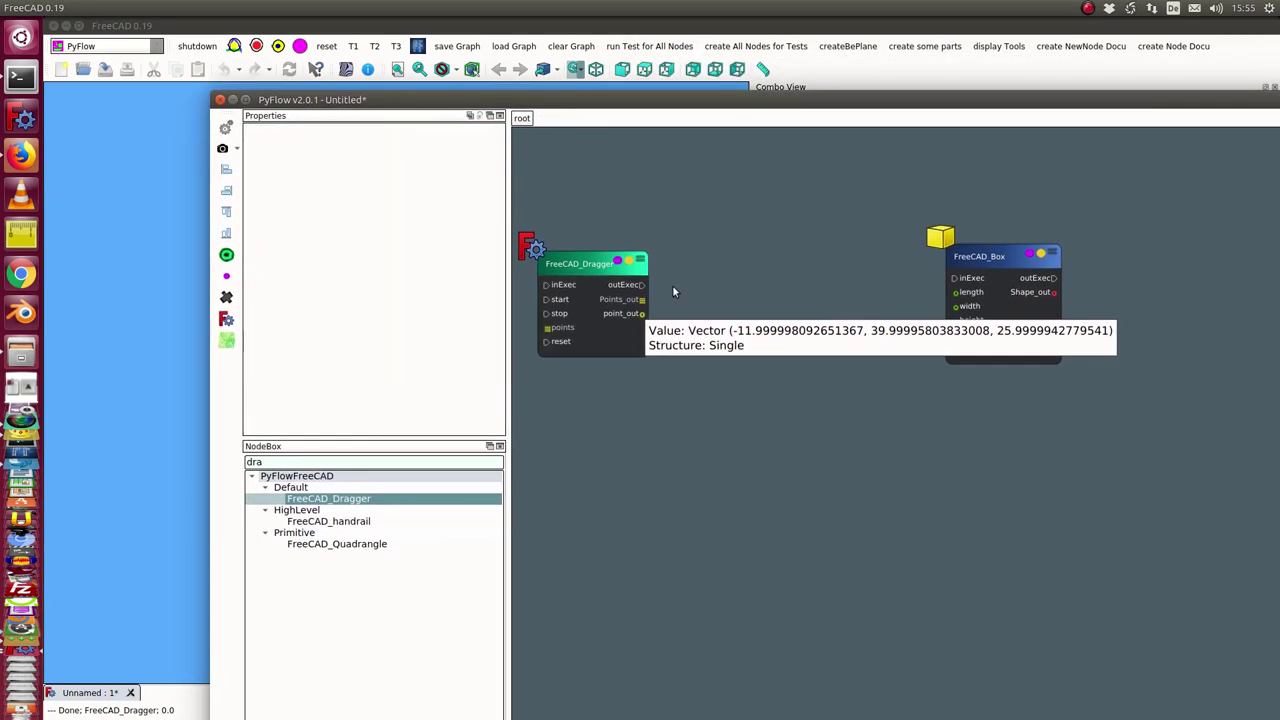
right_click(631, 316)
click(656, 347)
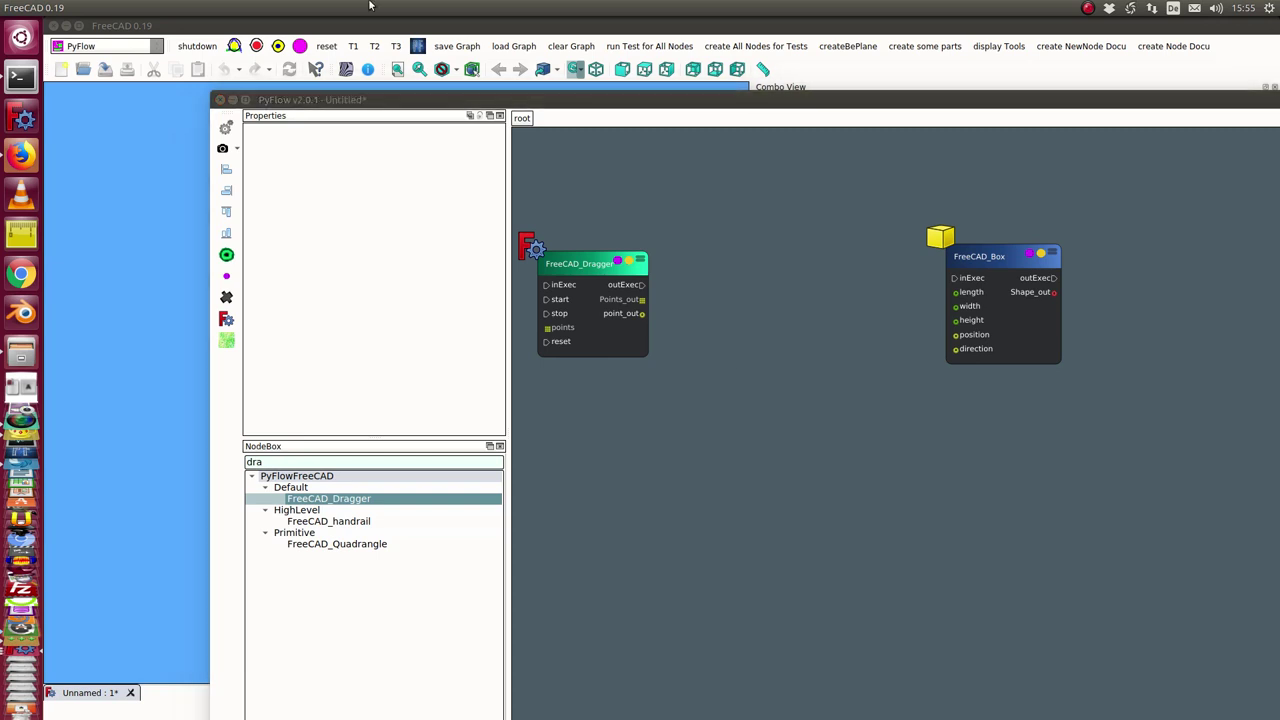
- Search 'vec' in the node box and add a vecZ node to the graph
click(314, 463)
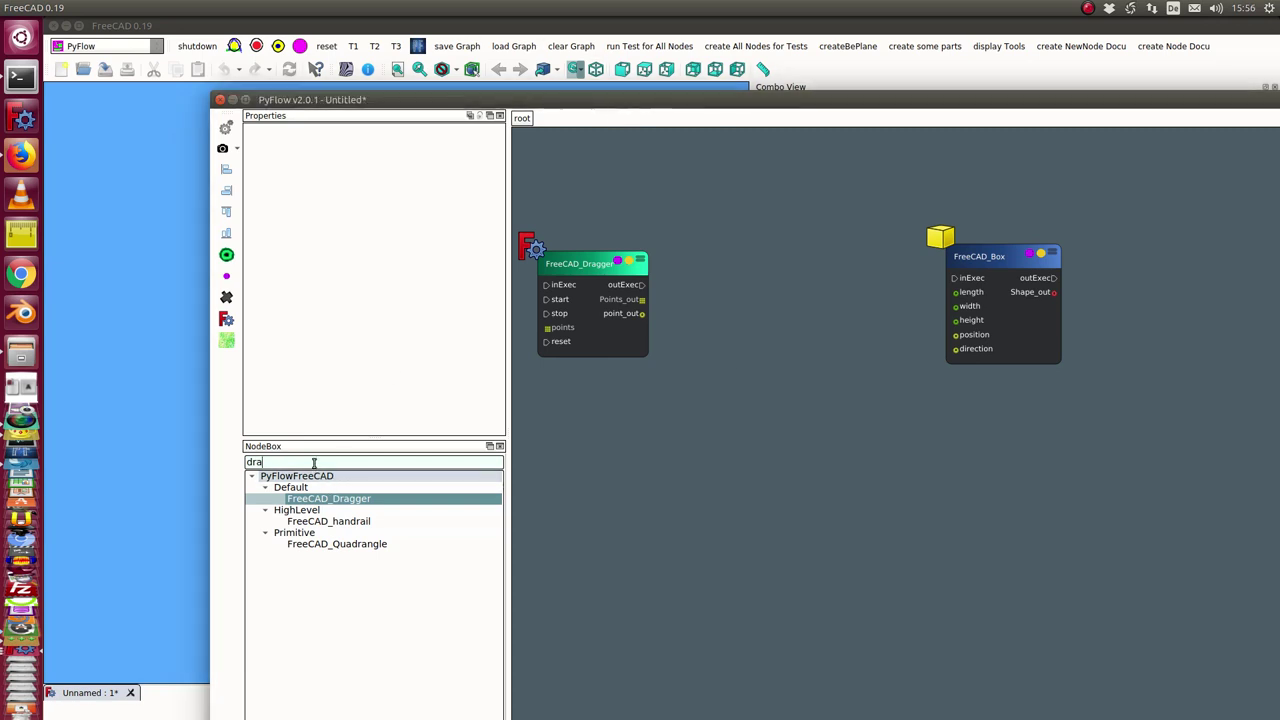
key(ctrl+a)
text(vec)
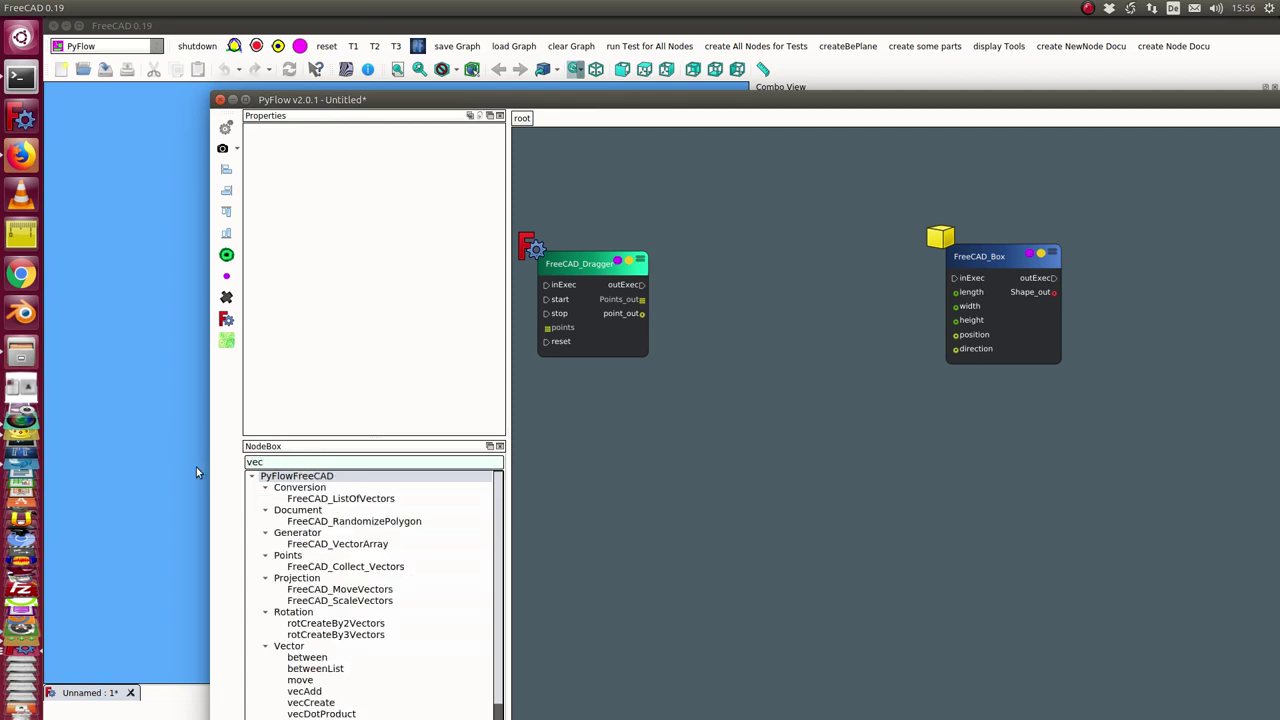
scroll(390, 625, down, 2)
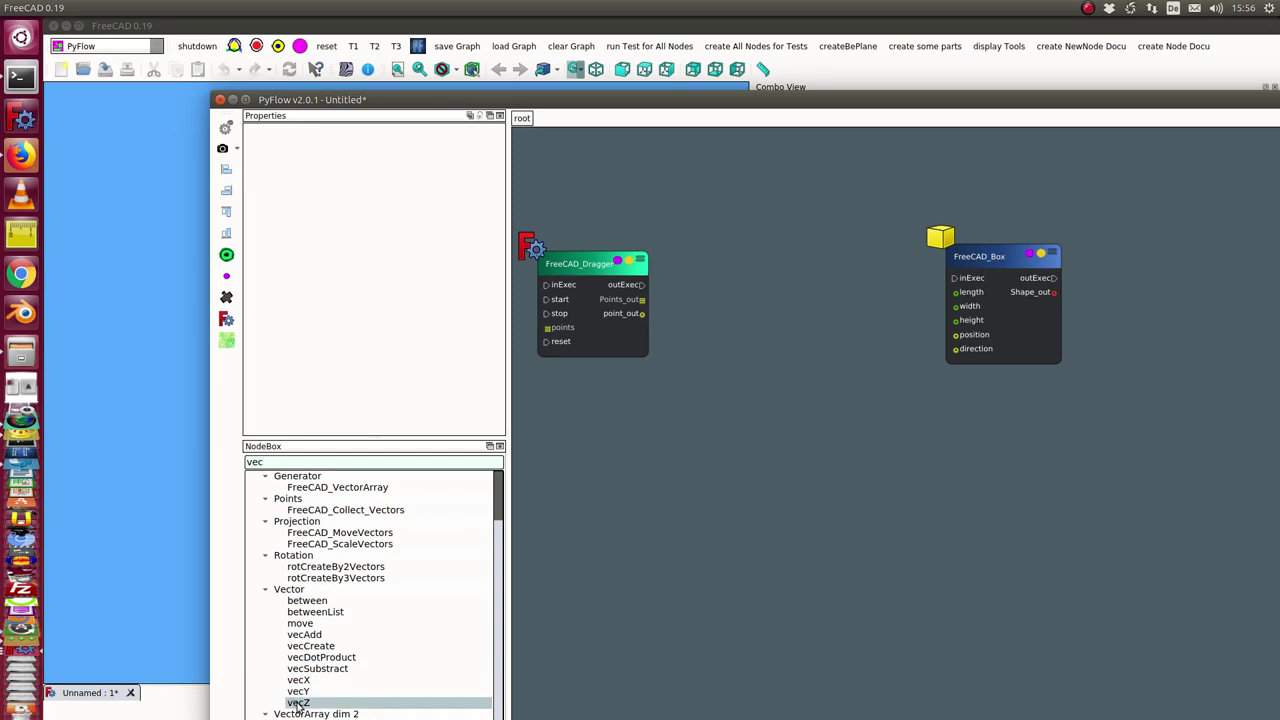
drag(298, 703, 722, 284)
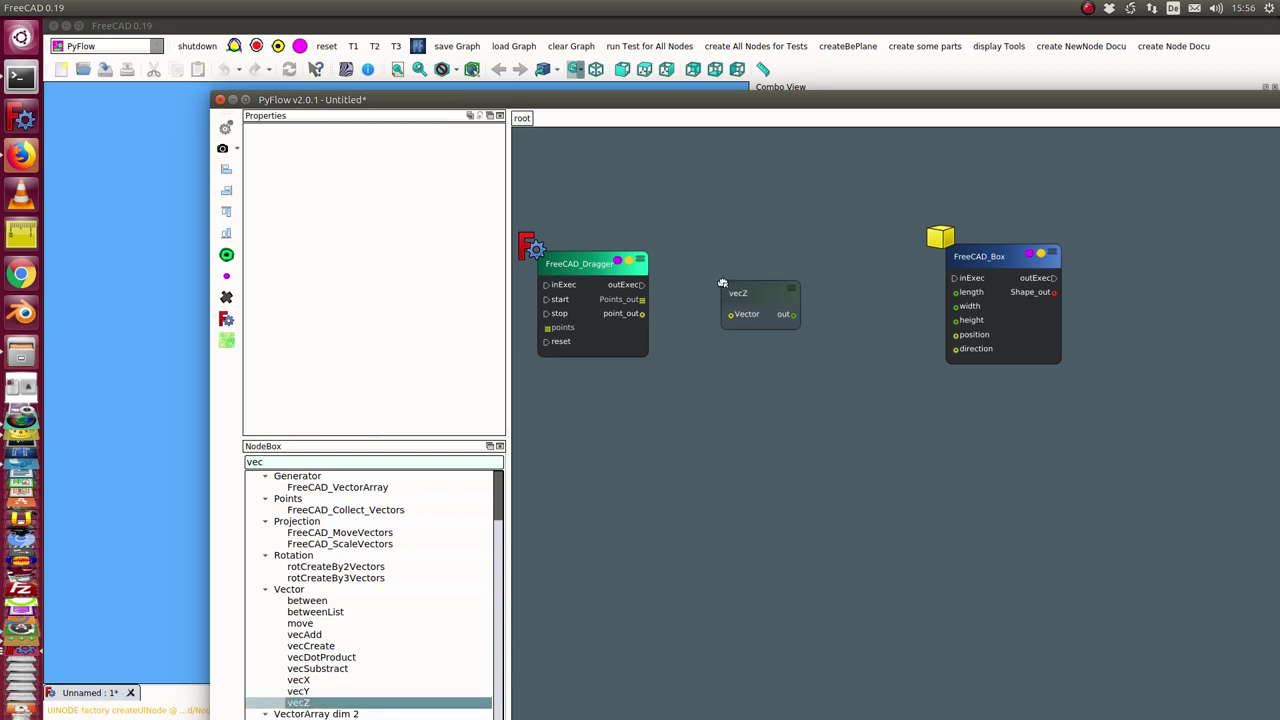
click(723, 288)
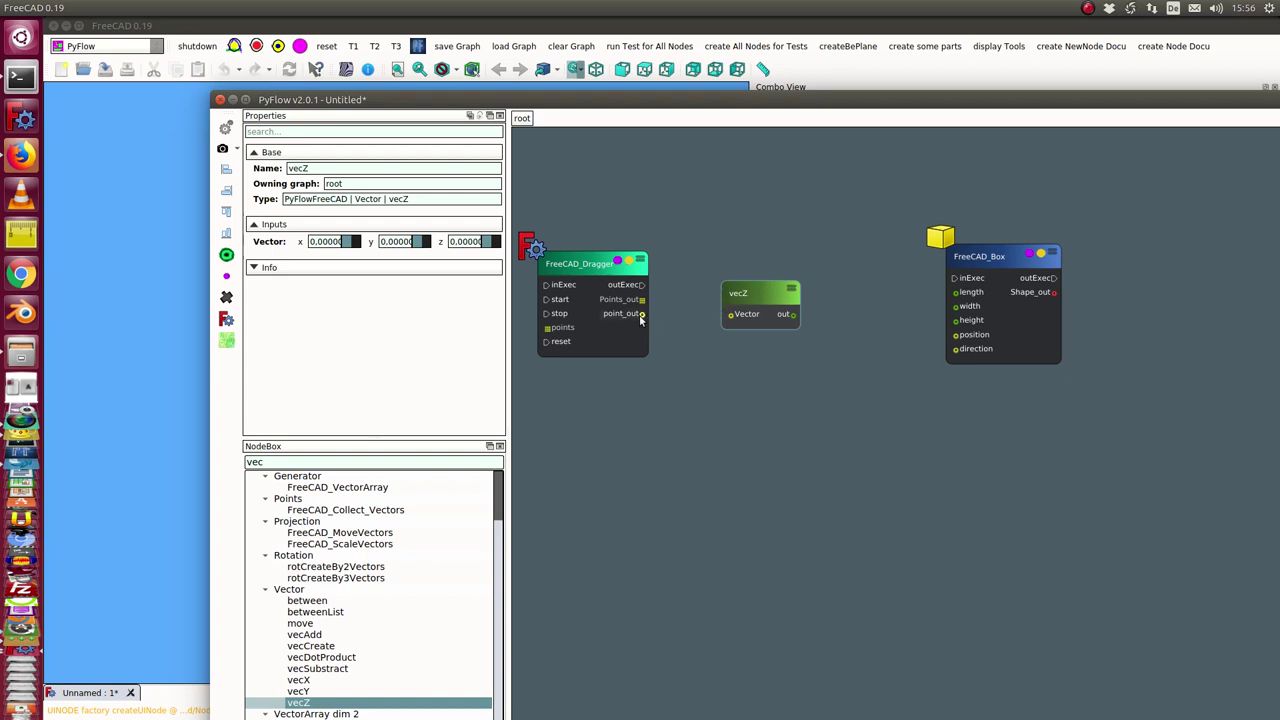
- Wire Dragger point_out to vecZ, vecZ out to Box width, and Dragger outExec to Box inExec
drag(641, 316, 729, 318)
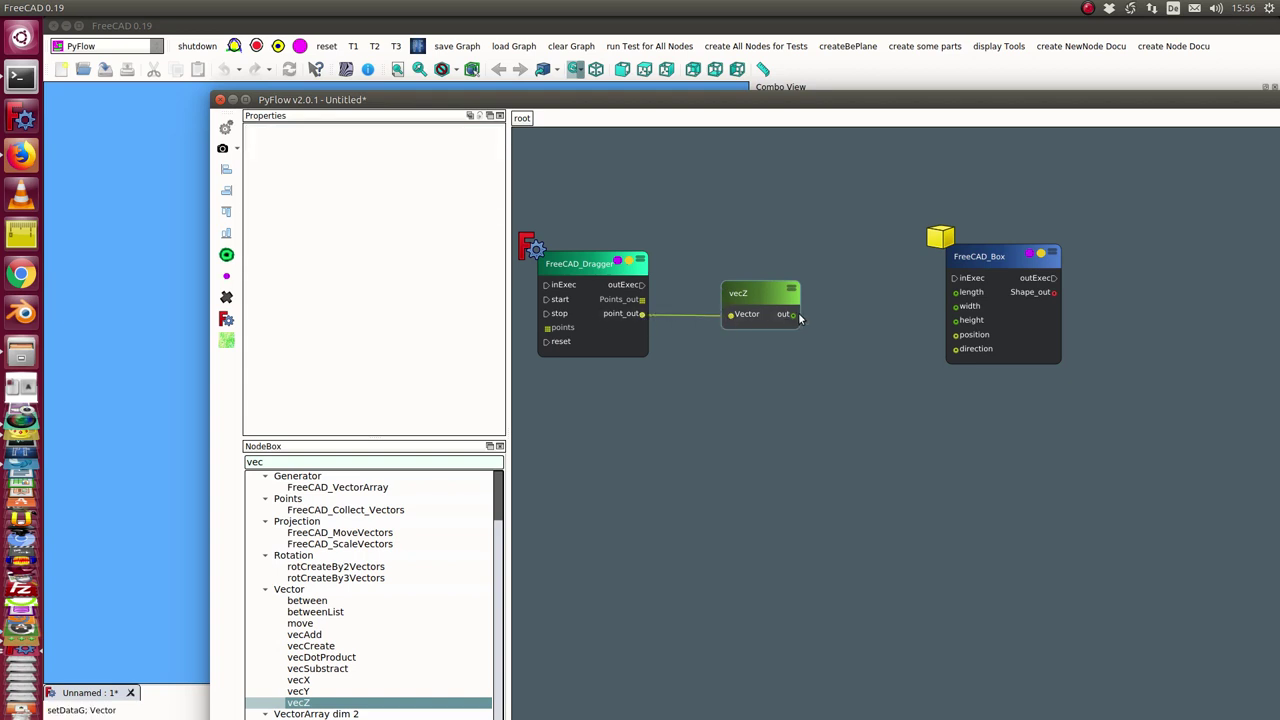
drag(793, 316, 955, 306)
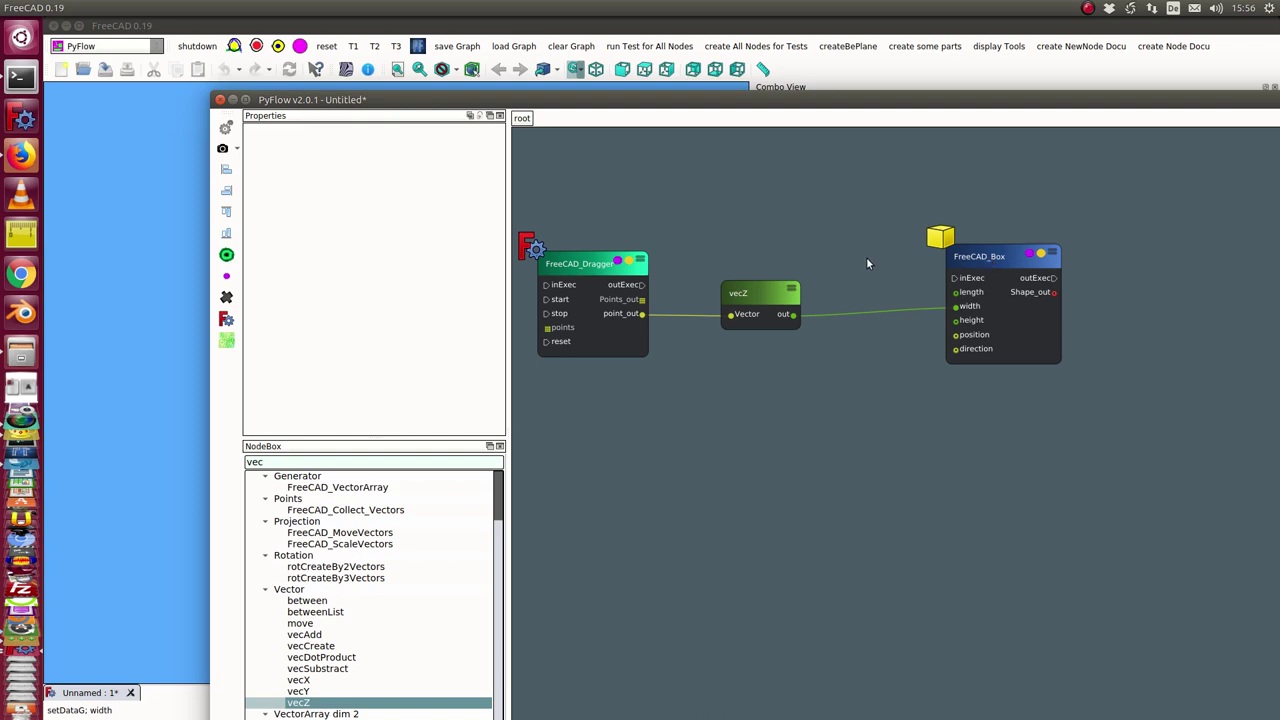
drag(765, 291, 776, 346)
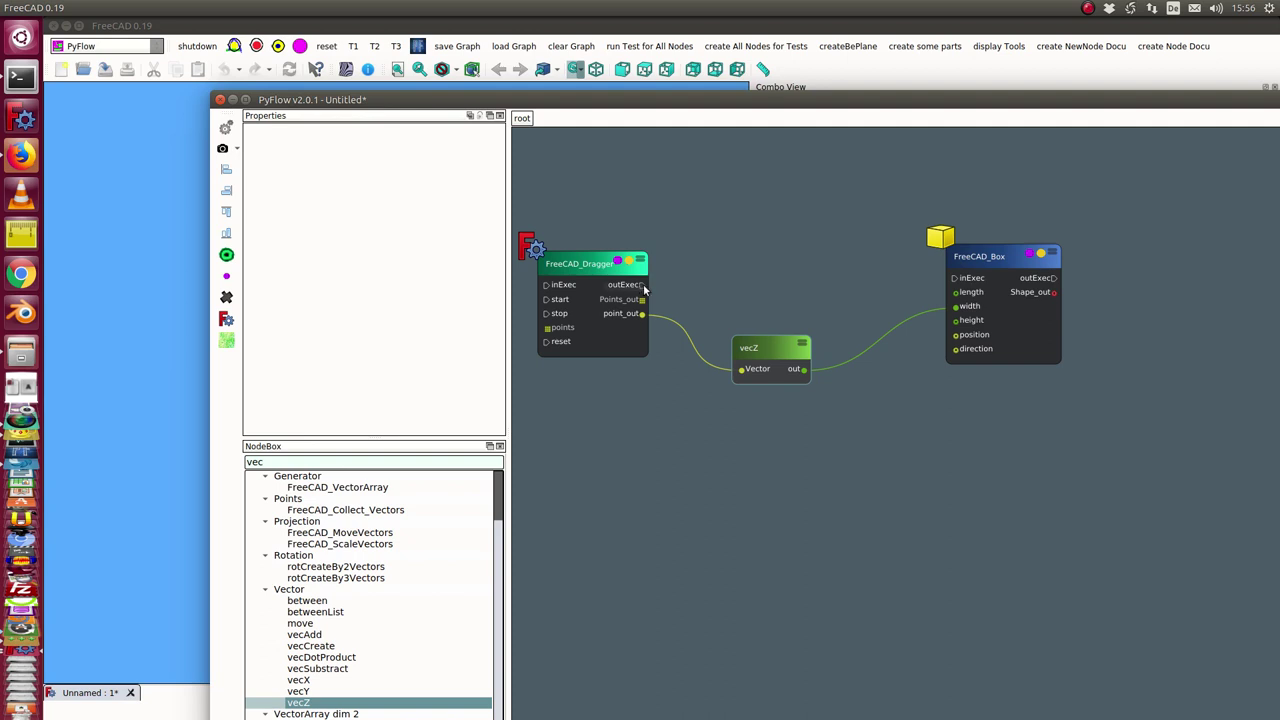
drag(619, 288, 957, 280)
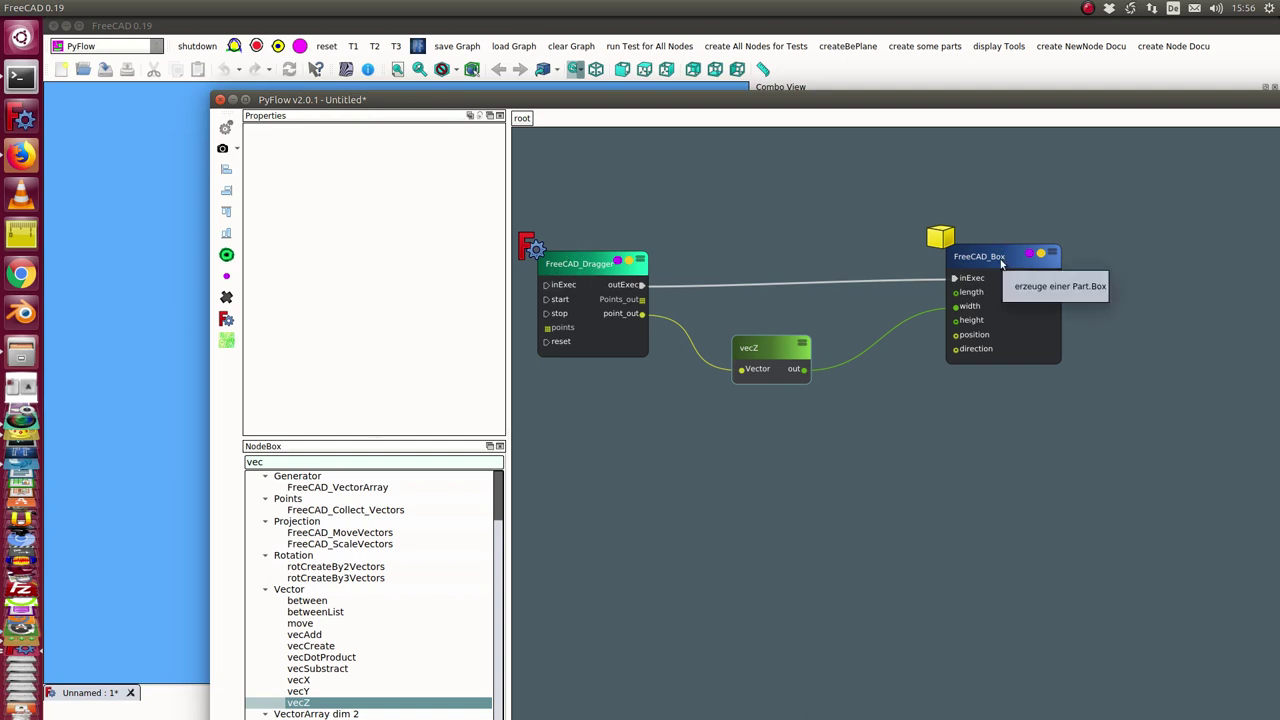
- Move the editor aside and rearrange the FreeCAD_Box, vecZ and FreeCAD_Dragger nodes
drag(668, 100, 950, 83)
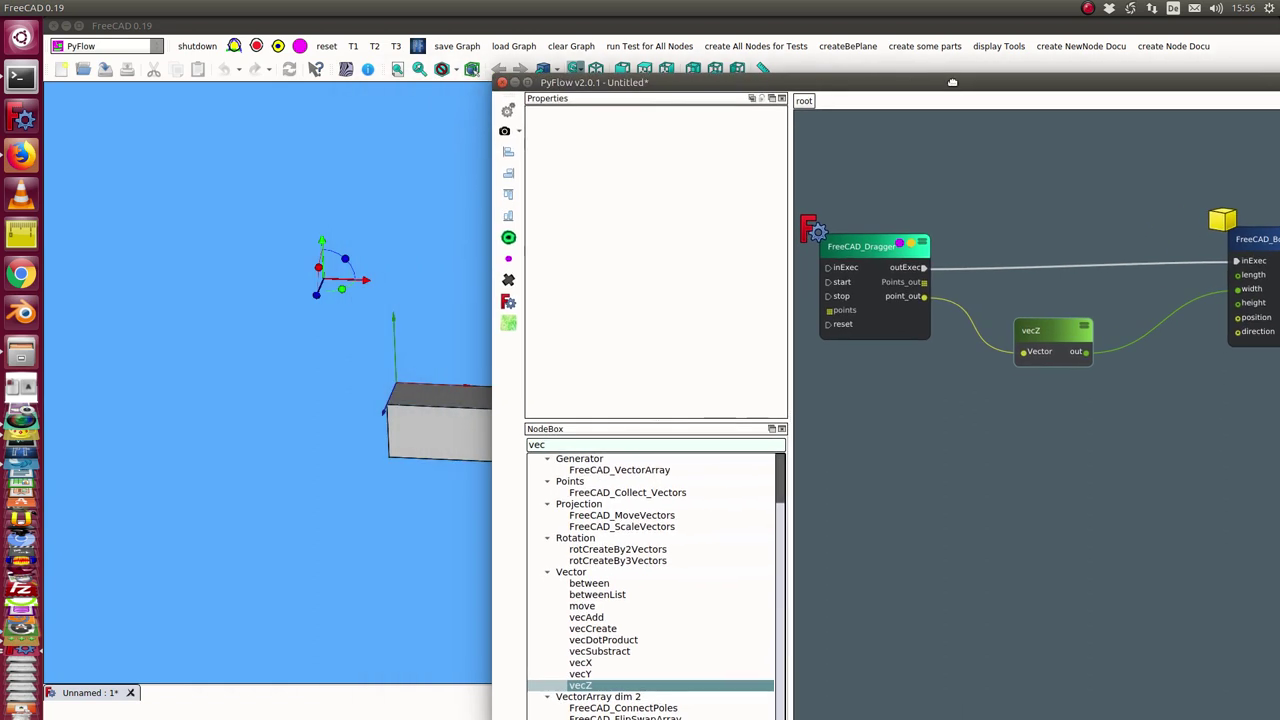
drag(1203, 221, 1058, 173)
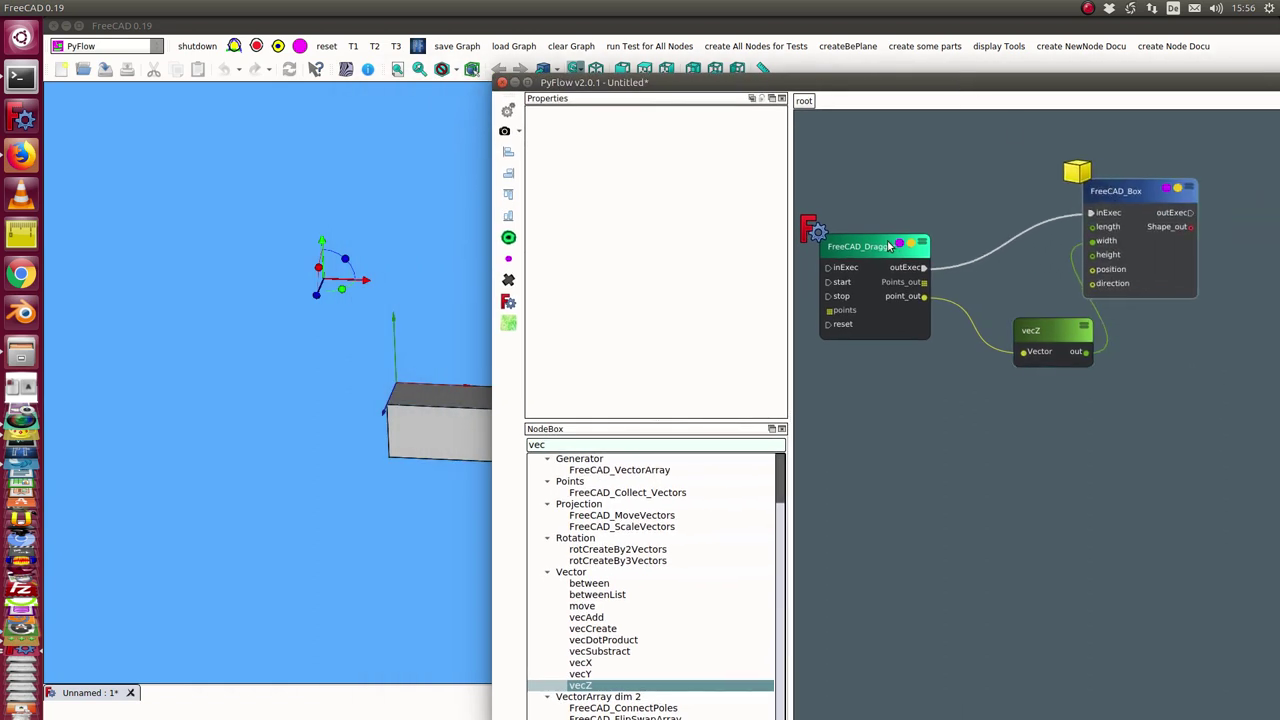
drag(1044, 329, 988, 351)
drag(856, 245, 864, 213)
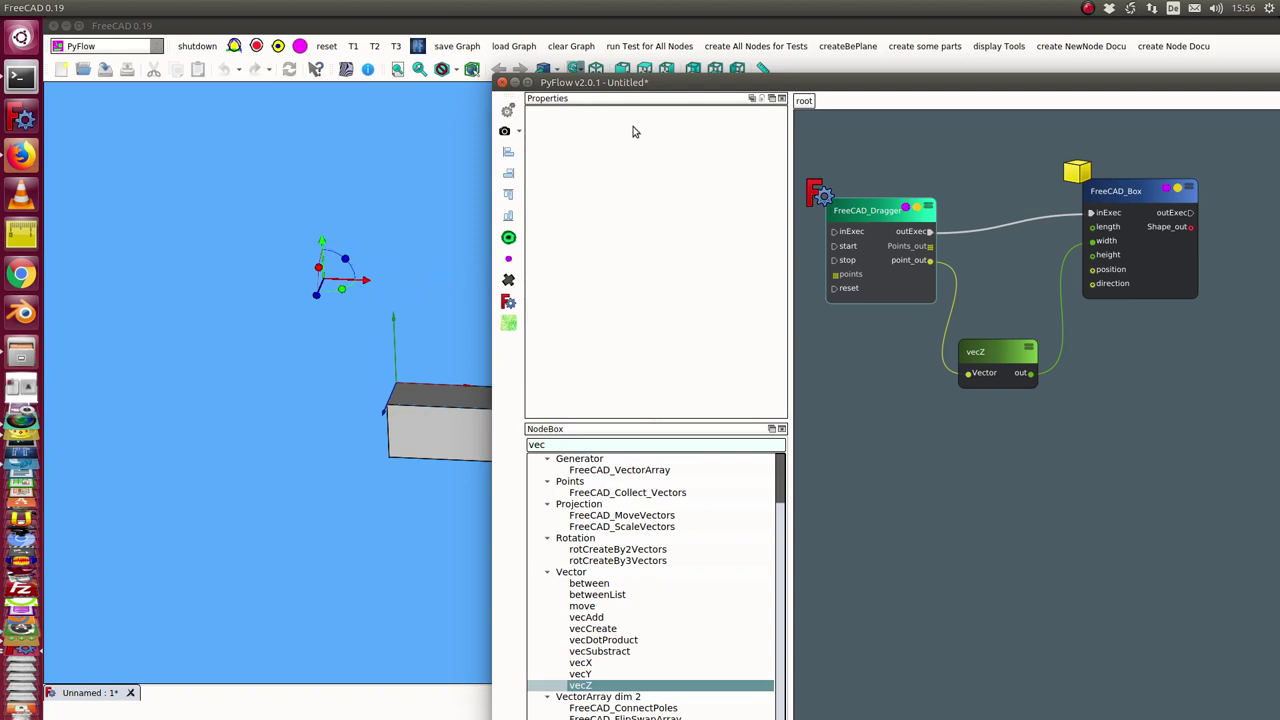
drag(689, 83, 877, 89)
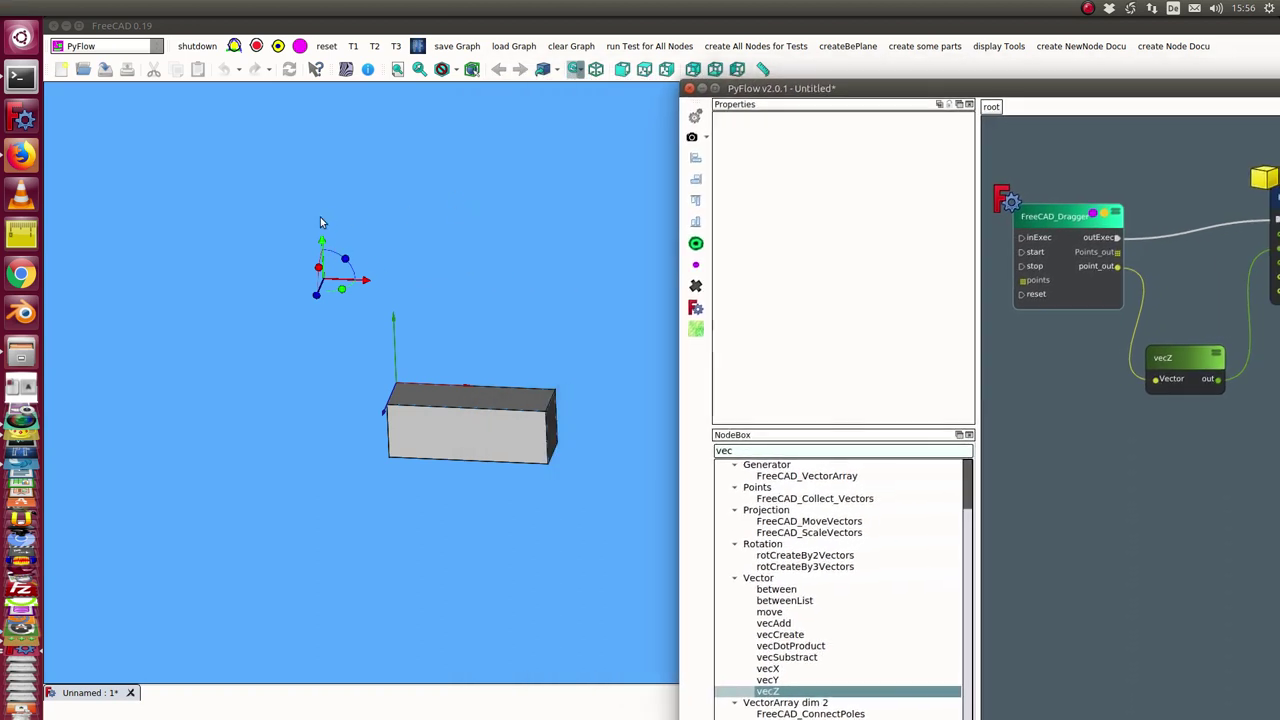
- Drag the dragger upward and around in the 3D view so the box grows larger
drag(321, 243, 321, 198)
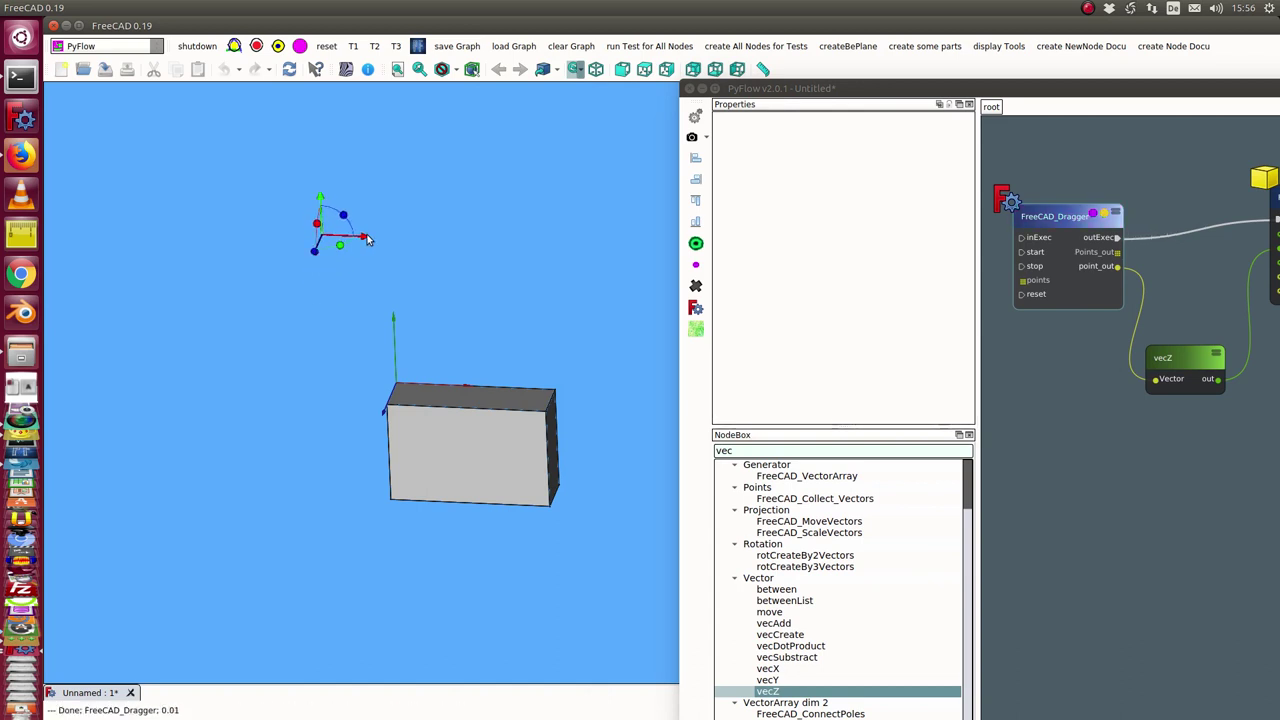
drag(365, 241, 340, 316)
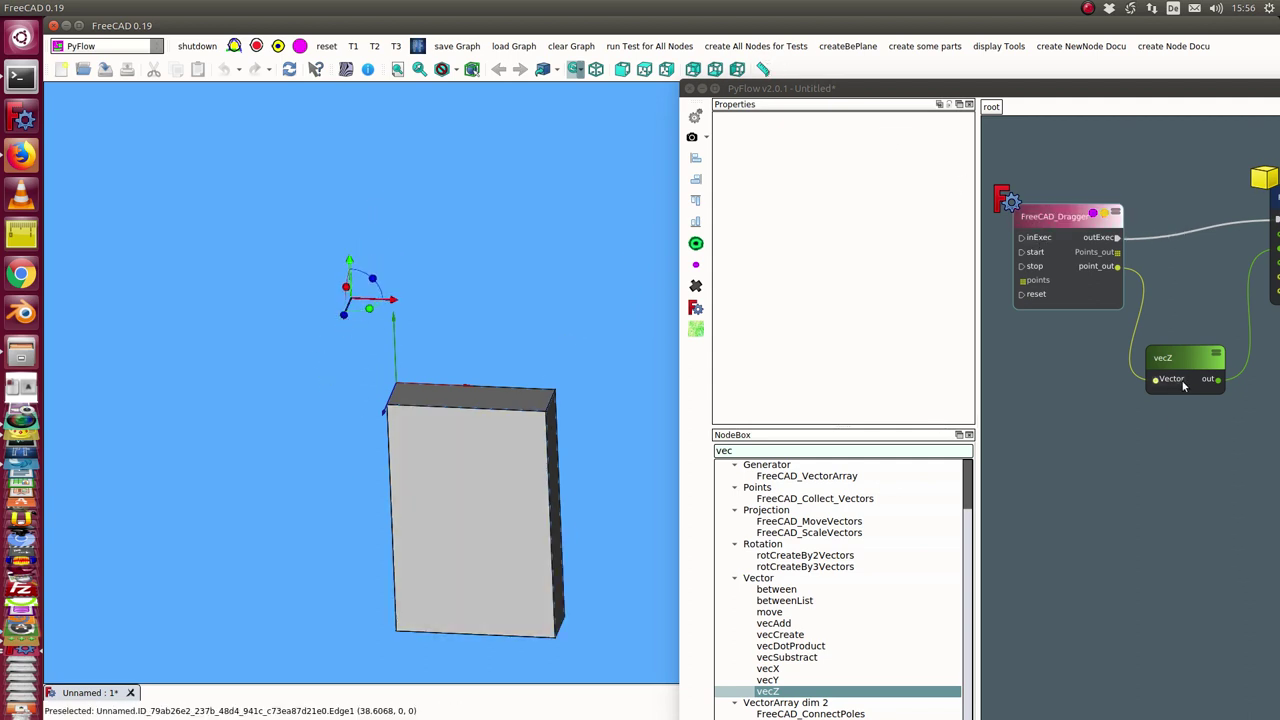
drag(790, 88, 959, 85)
- Switch to front view and lower the dragger along Z, narrowing the box
click(334, 536)
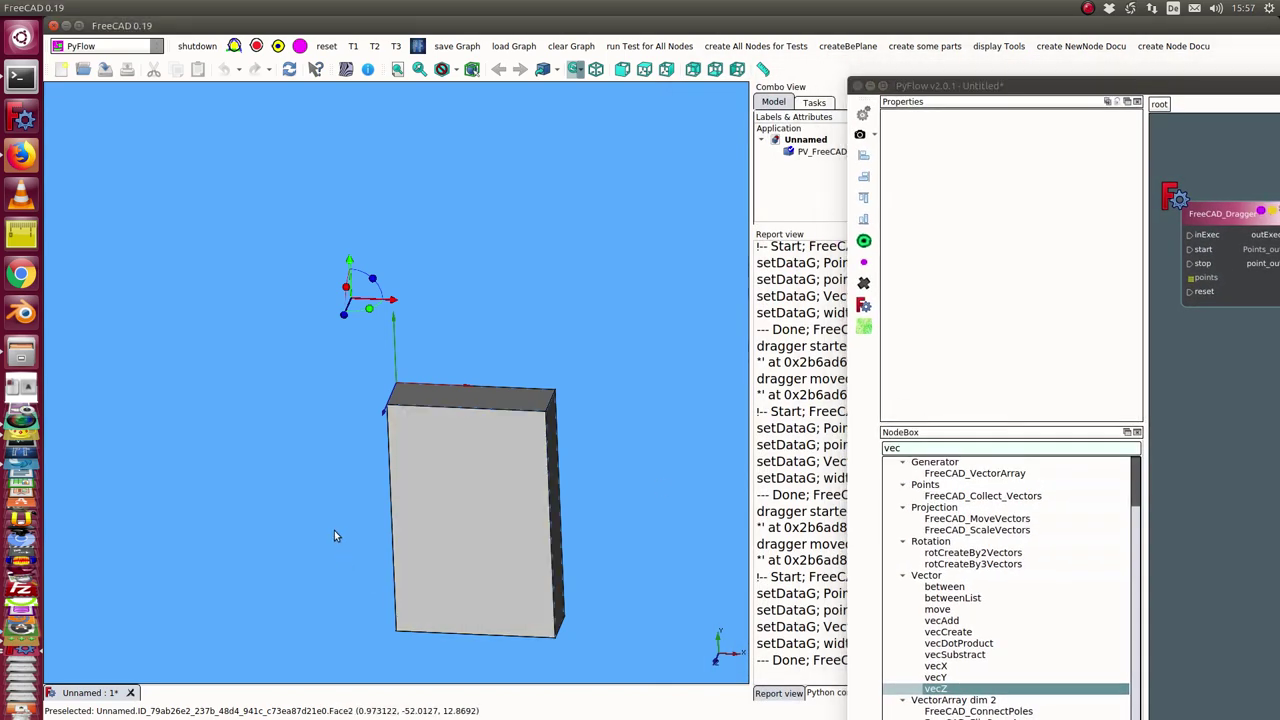
key(1)
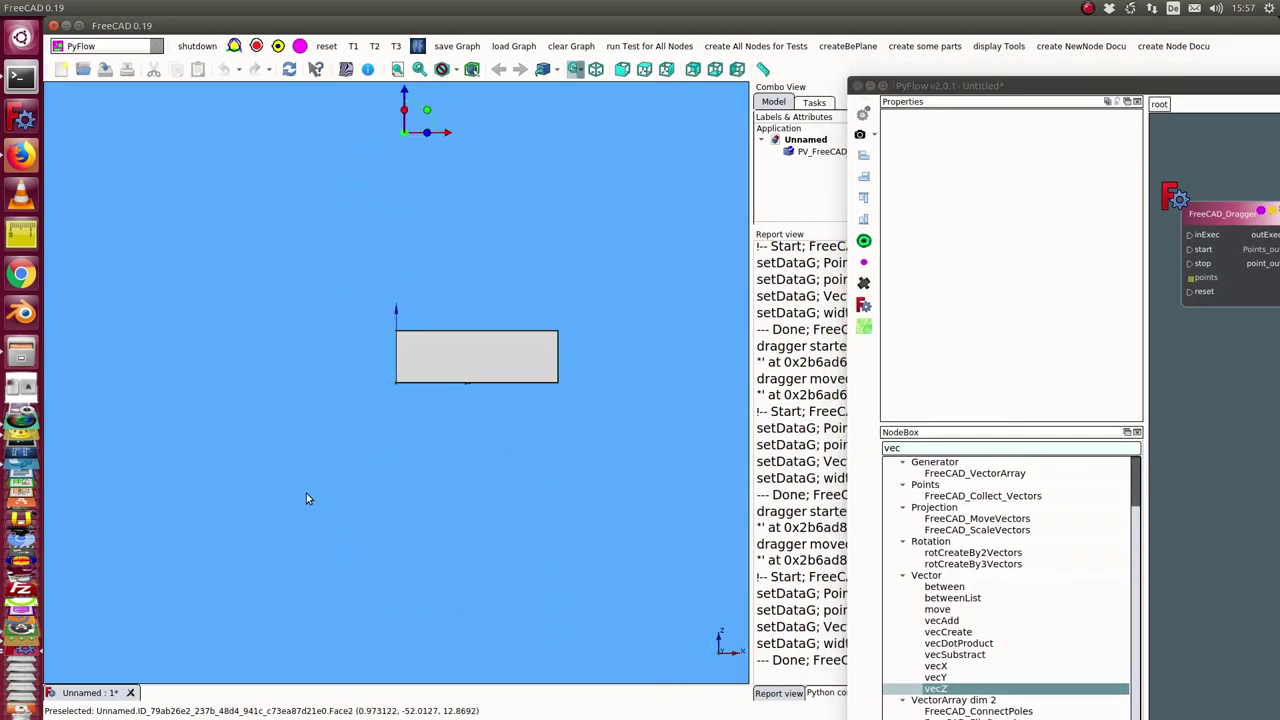
middle_drag(299, 457, 186, 557)
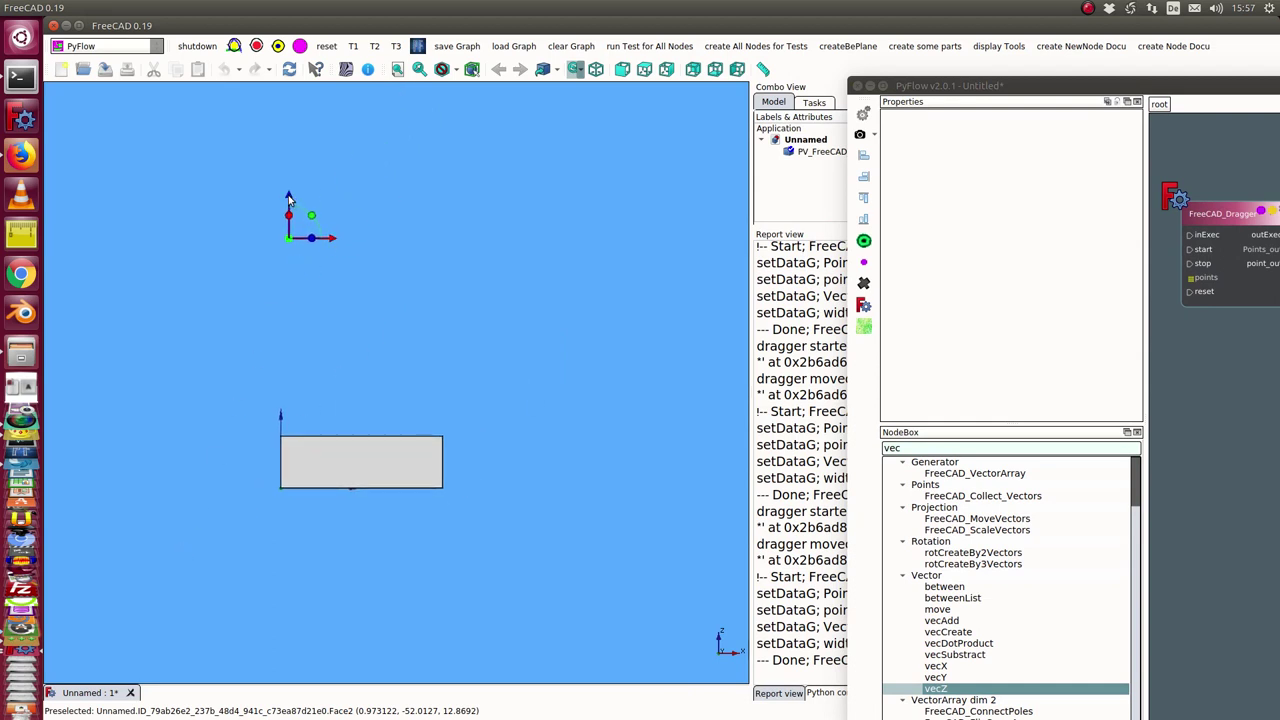
drag(288, 197, 286, 262)
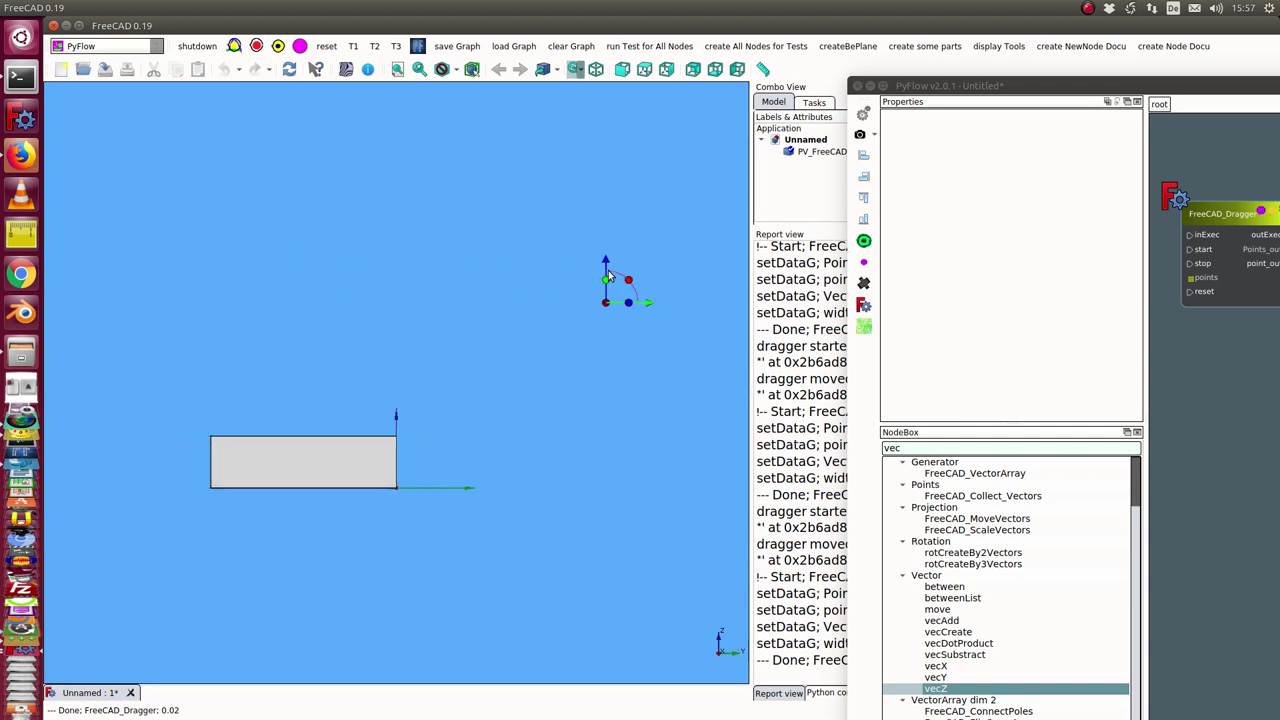
mouse_move(605, 265)
mouse_down()
mouse_move(605, 310)
mouse_move(605, 242)
mouse_move(619, 427)
mouse_move(612, 288)
mouse_up()
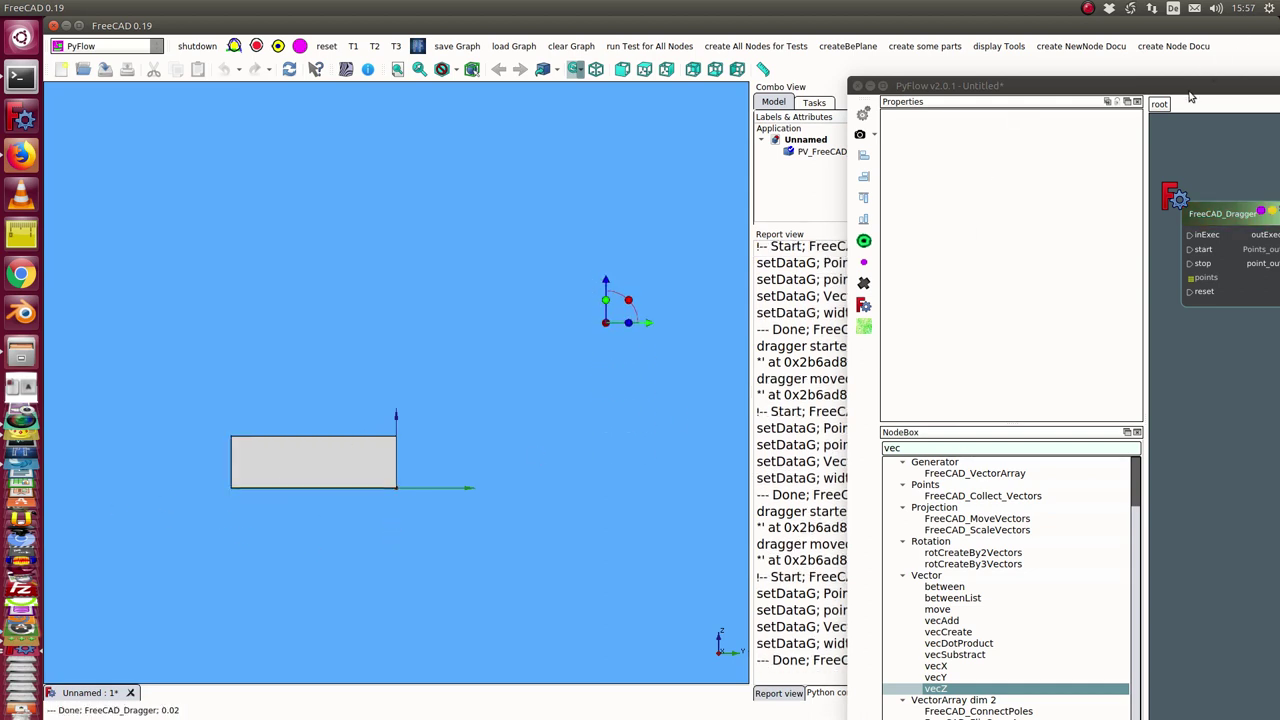
- Bring the node editor back and reposition the FreeCAD_Box and vecZ nodes
drag(1190, 95, 577, 95)
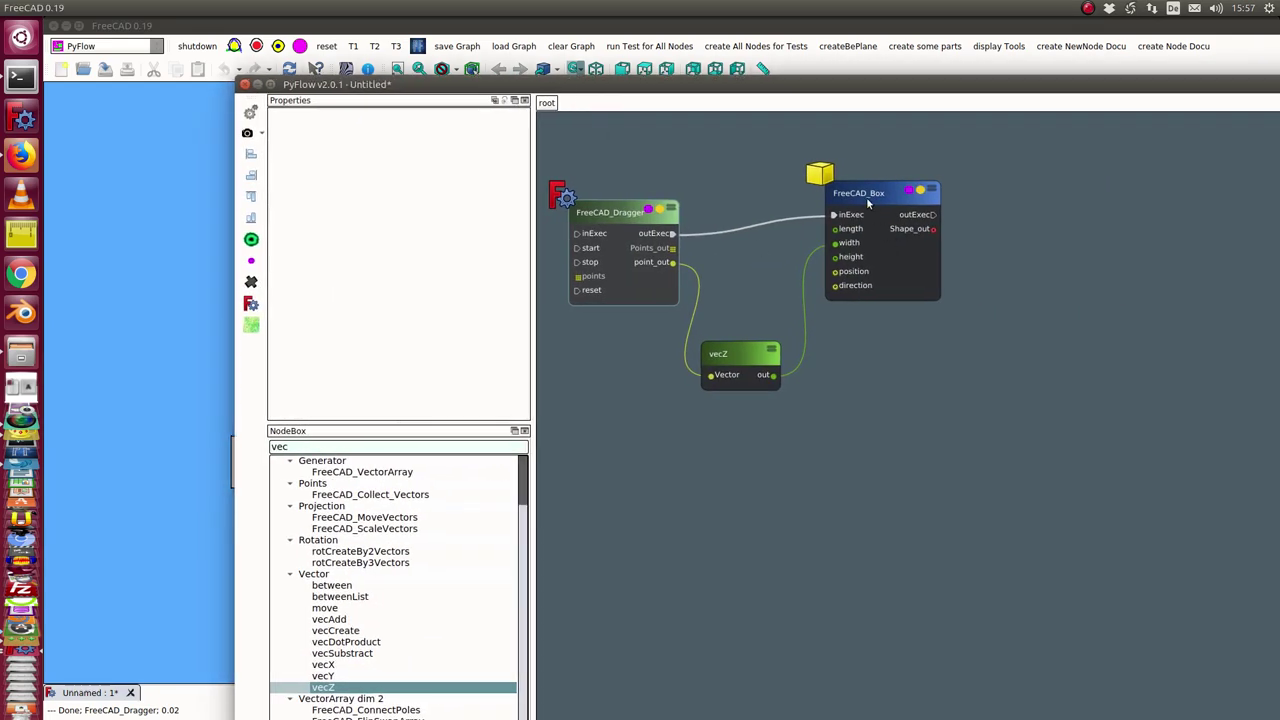
drag(867, 202, 920, 203)
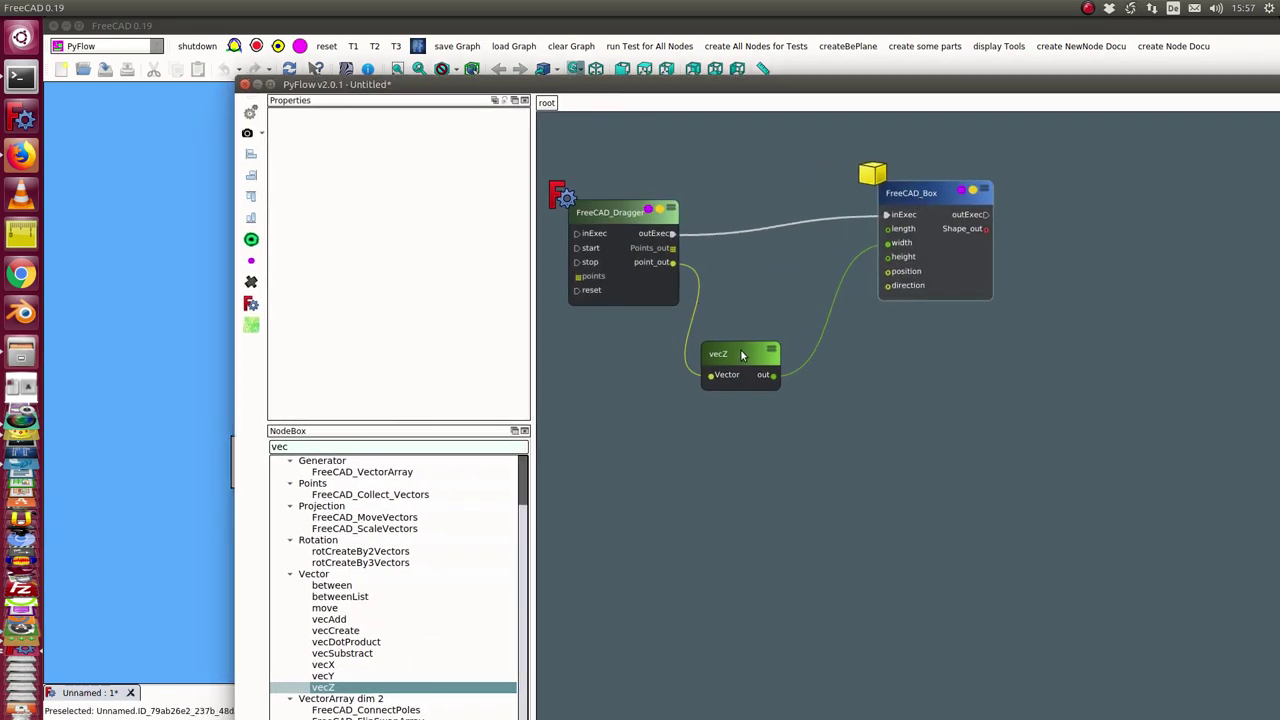
drag(742, 353, 762, 330)
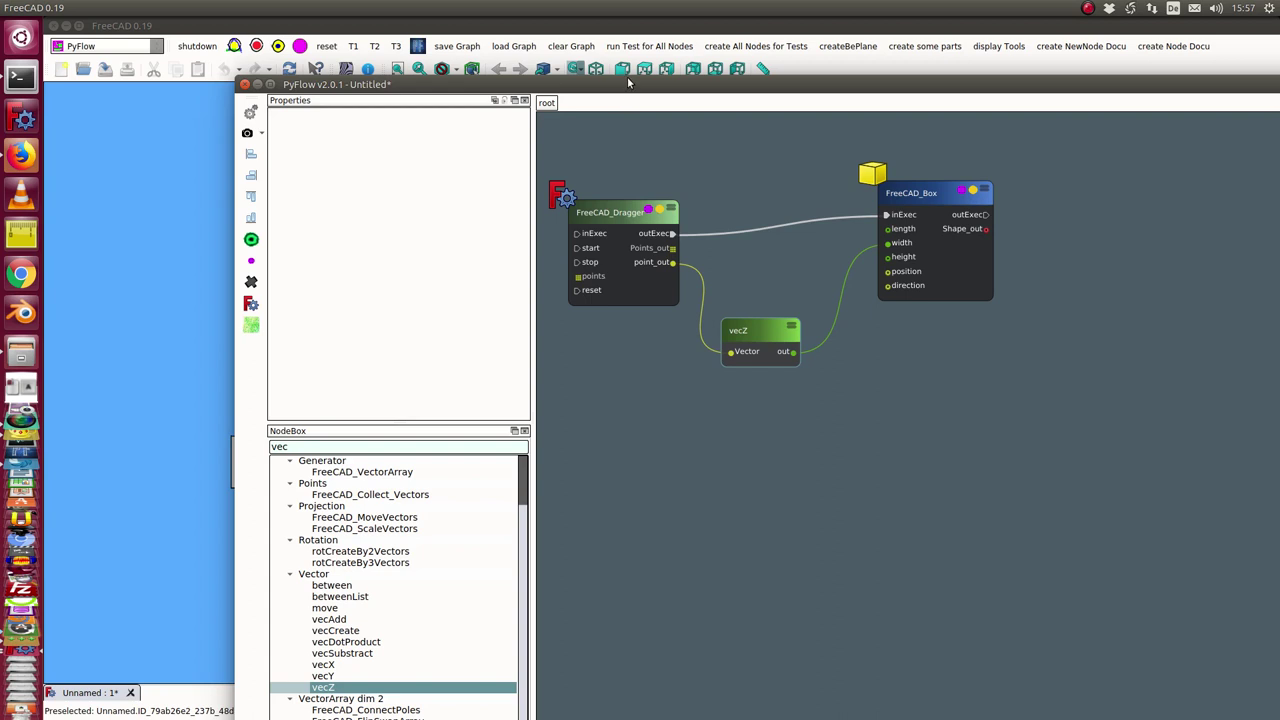
drag(629, 84, 636, 87)
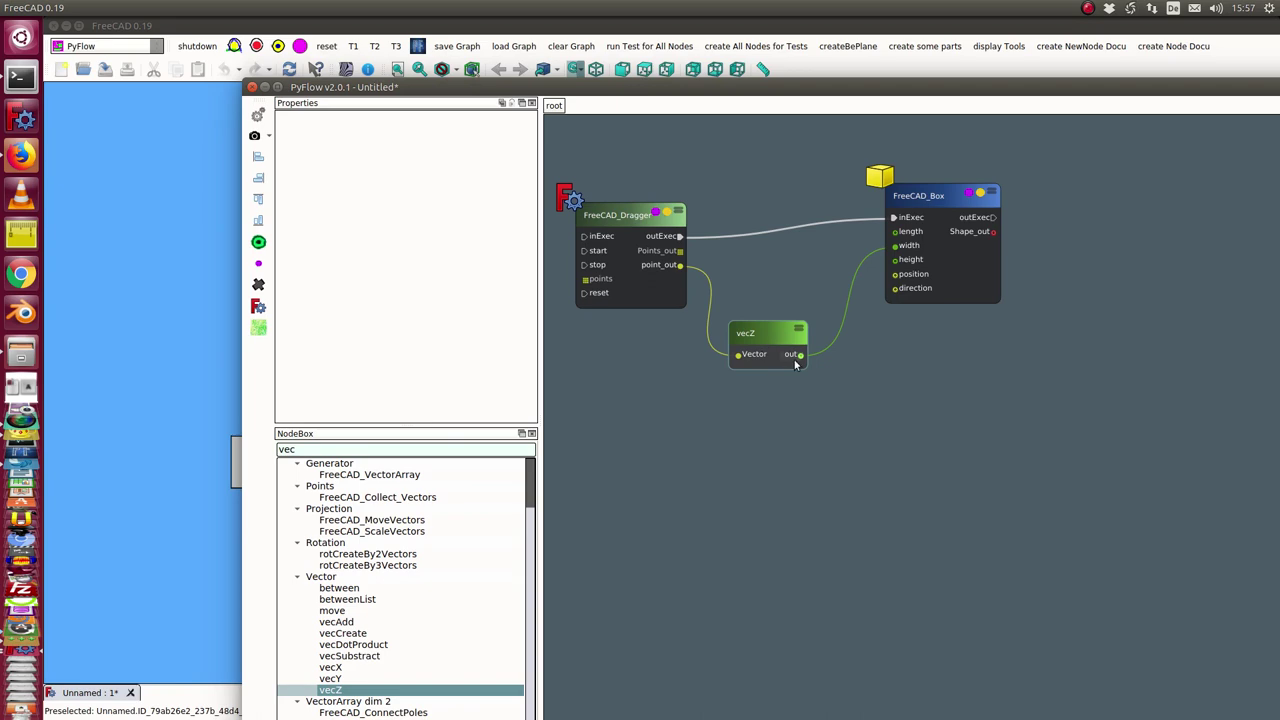
- Lower the dragger until the report shows 'ValueError: width of box too small'
drag(697, 86, 1149, 57)
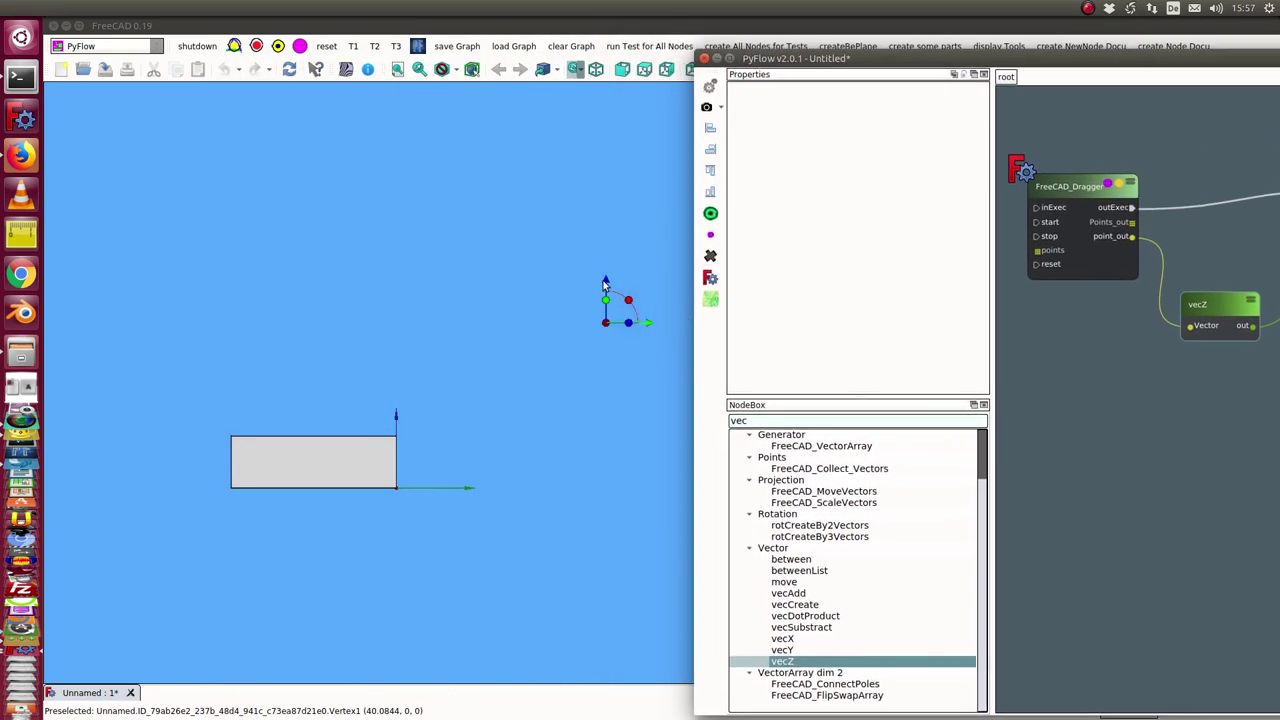
drag(605, 285, 606, 490)
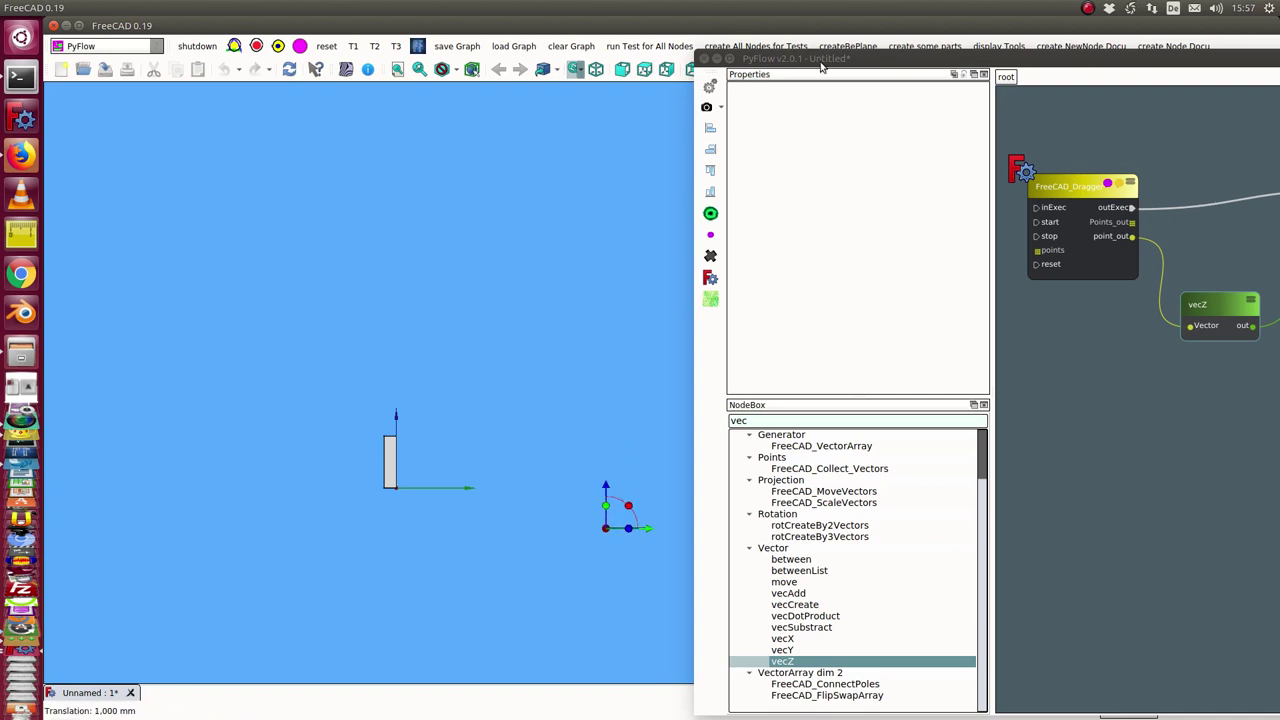
drag(831, 58, 1279, 60)
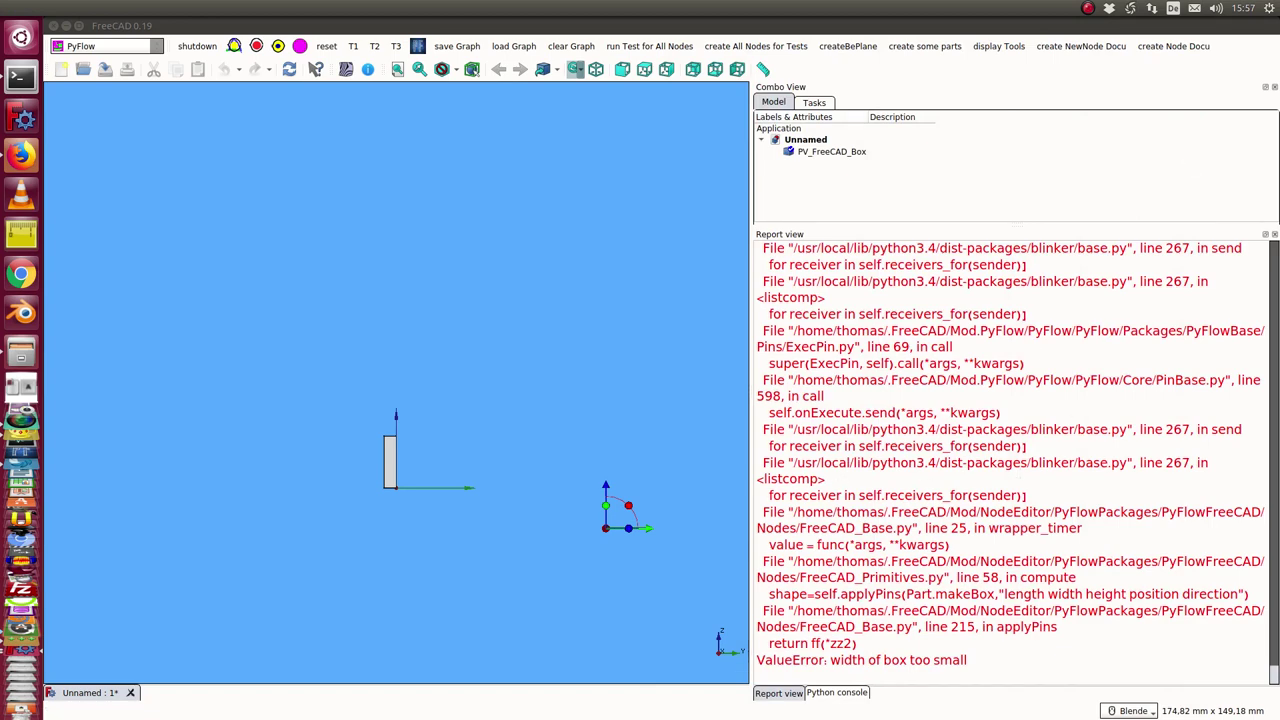
- Add an abs node between vecZ and the Box width input
drag(1279, 60, 831, 62)
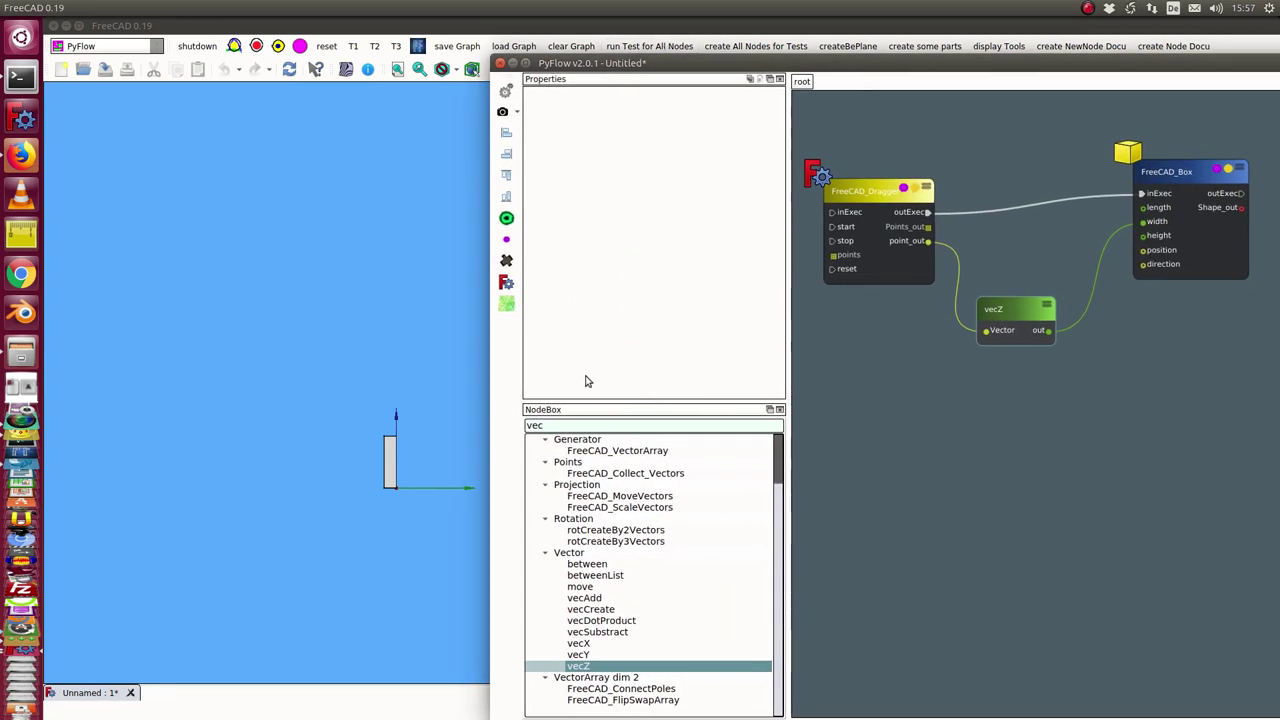
double_click(552, 425)
text(a)
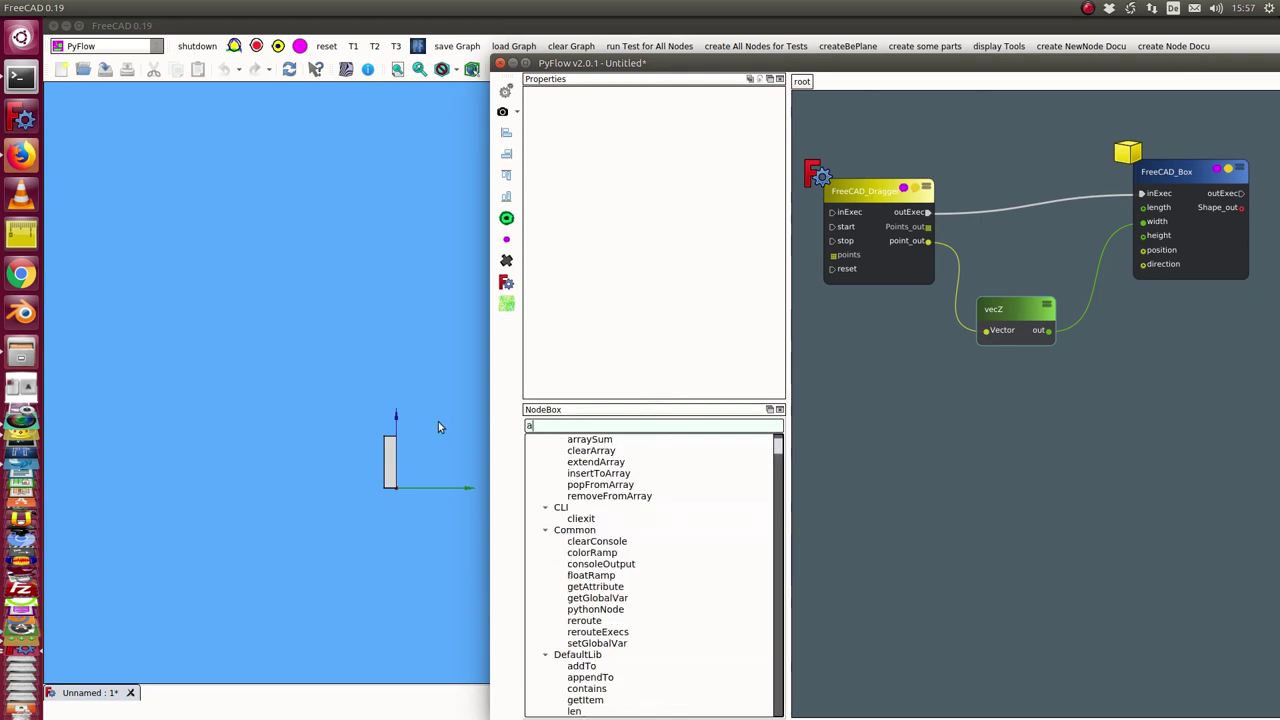
text(bs)
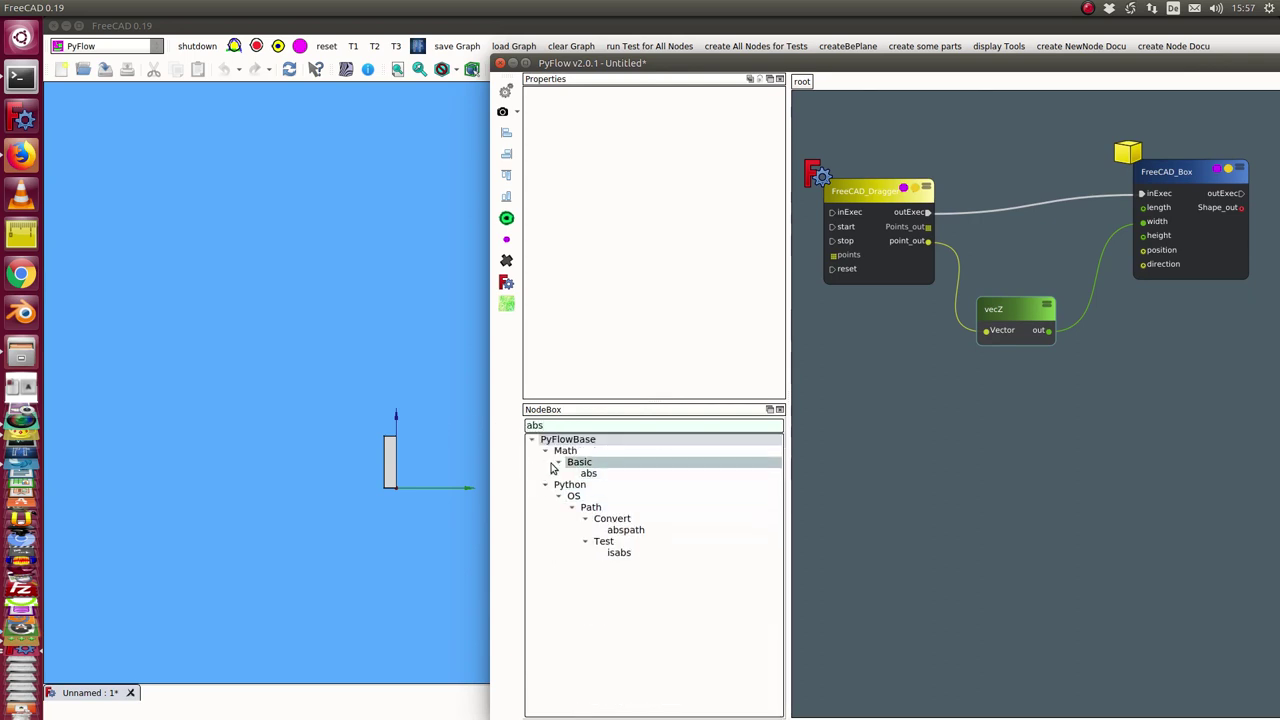
drag(590, 481, 1048, 331)
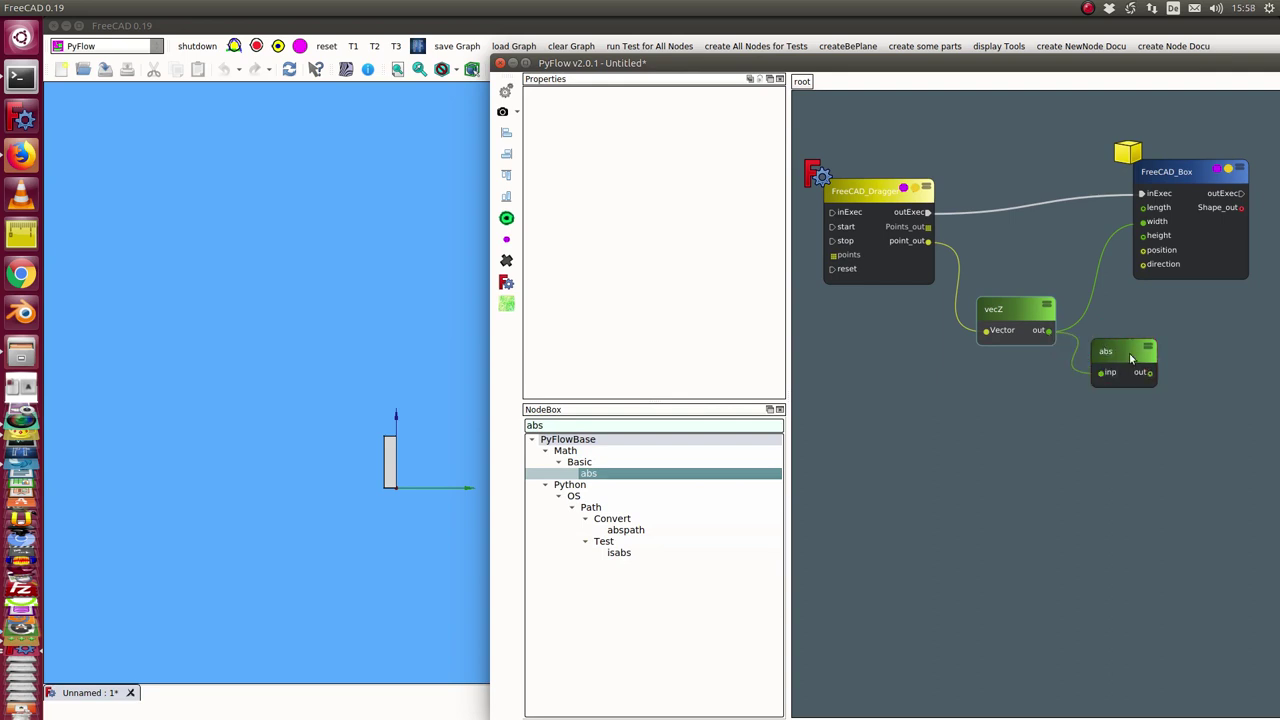
drag(1152, 373, 1143, 221)
drag(1110, 350, 1035, 231)
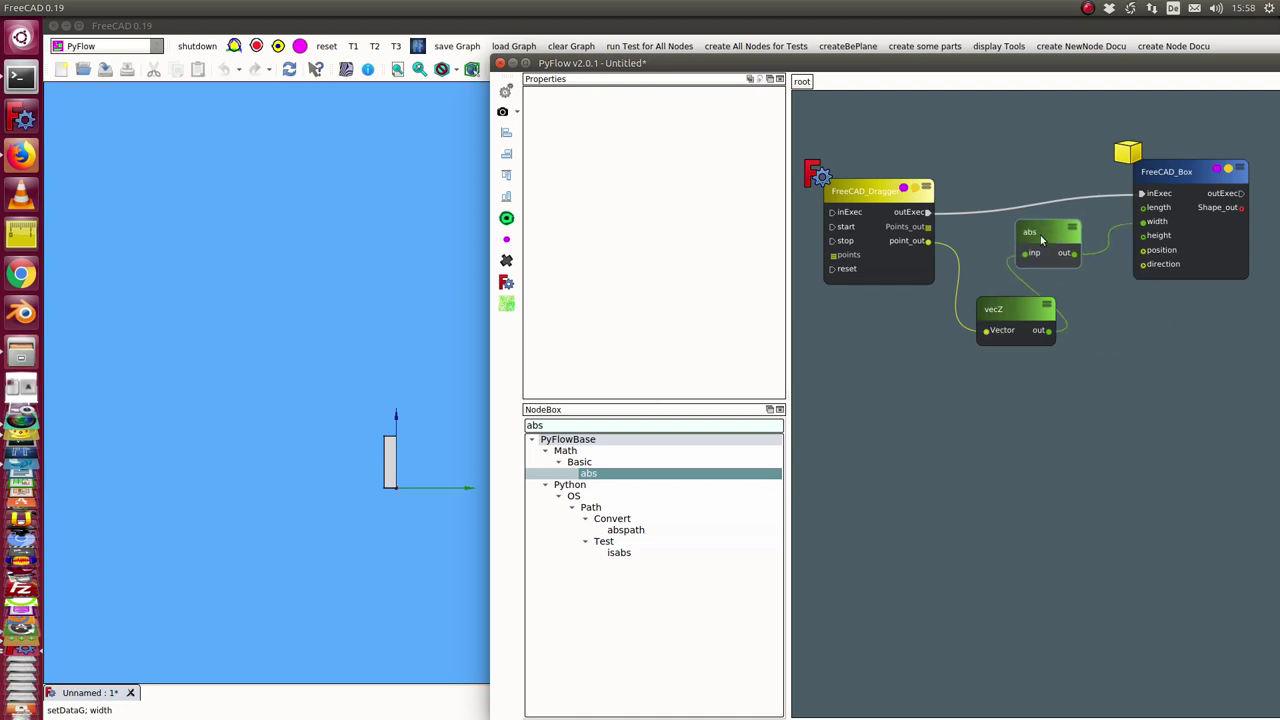
drag(1006, 318, 978, 340)
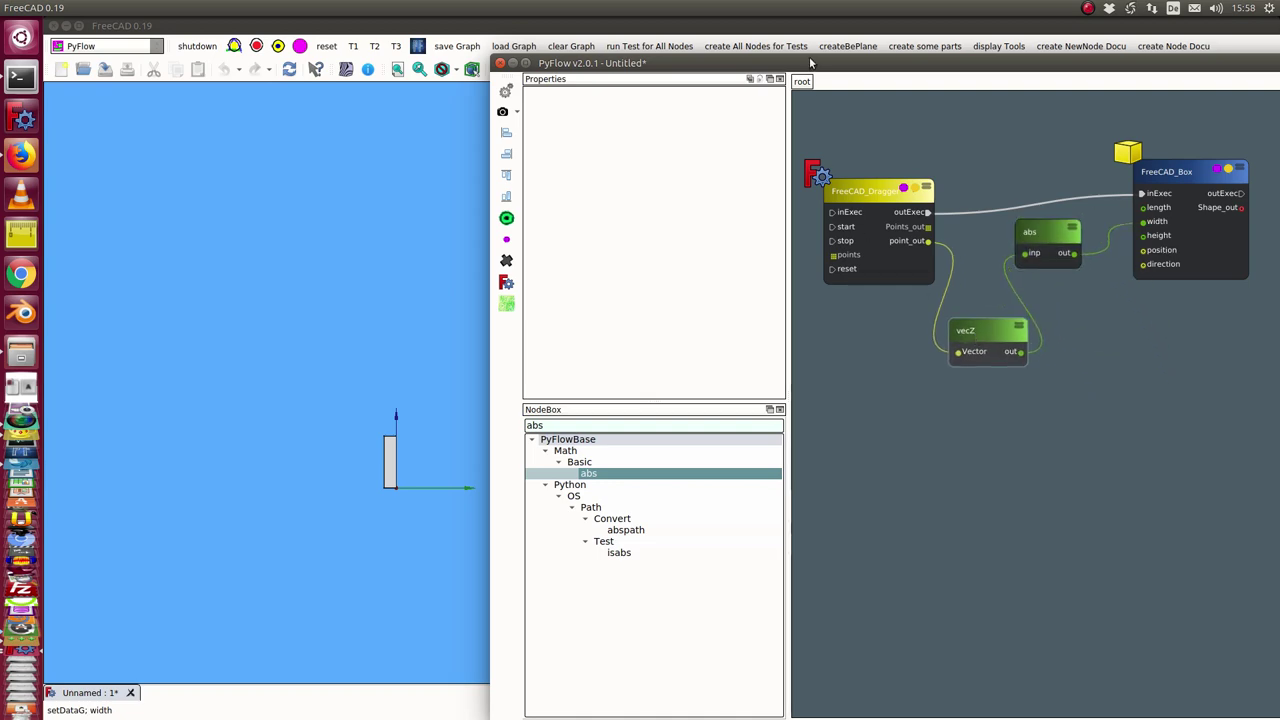
- Pull the dragger up to widen the box, then bring the node graph back beside the model
drag(812, 66, 1275, 68)
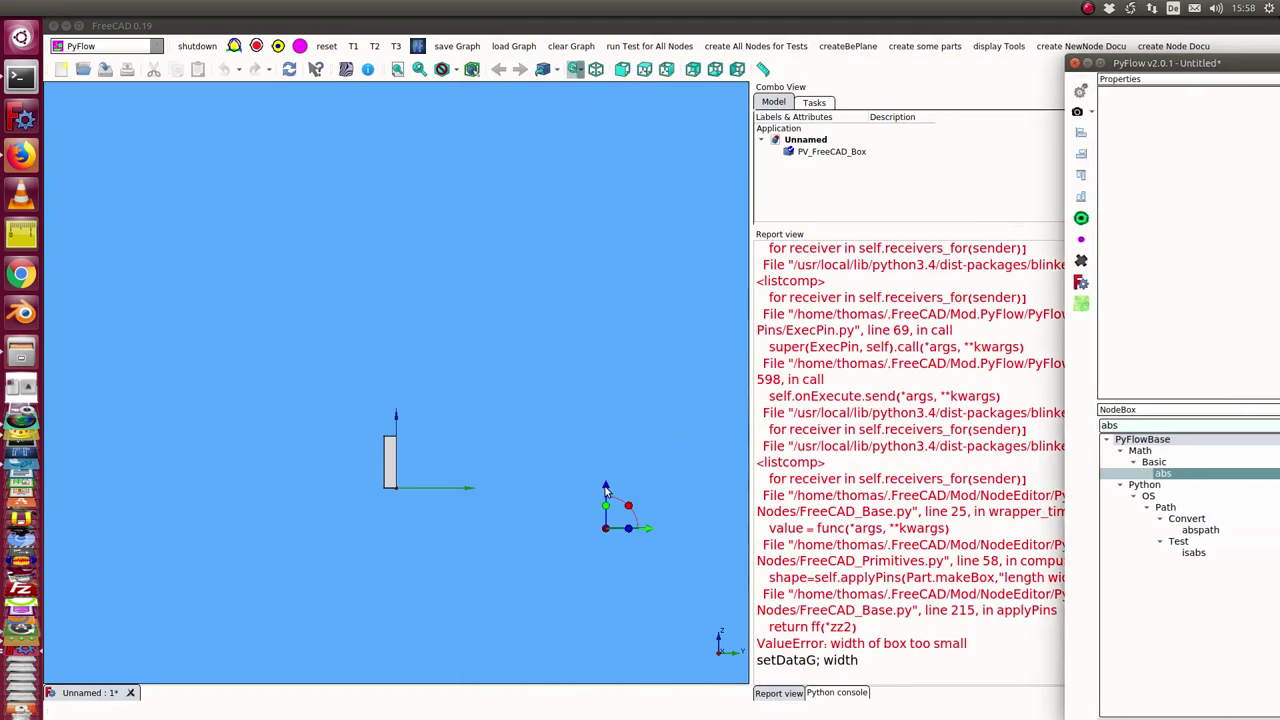
drag(605, 490, 604, 338)
drag(1160, 63, 595, 57)
scroll(920, 399, down, 2)
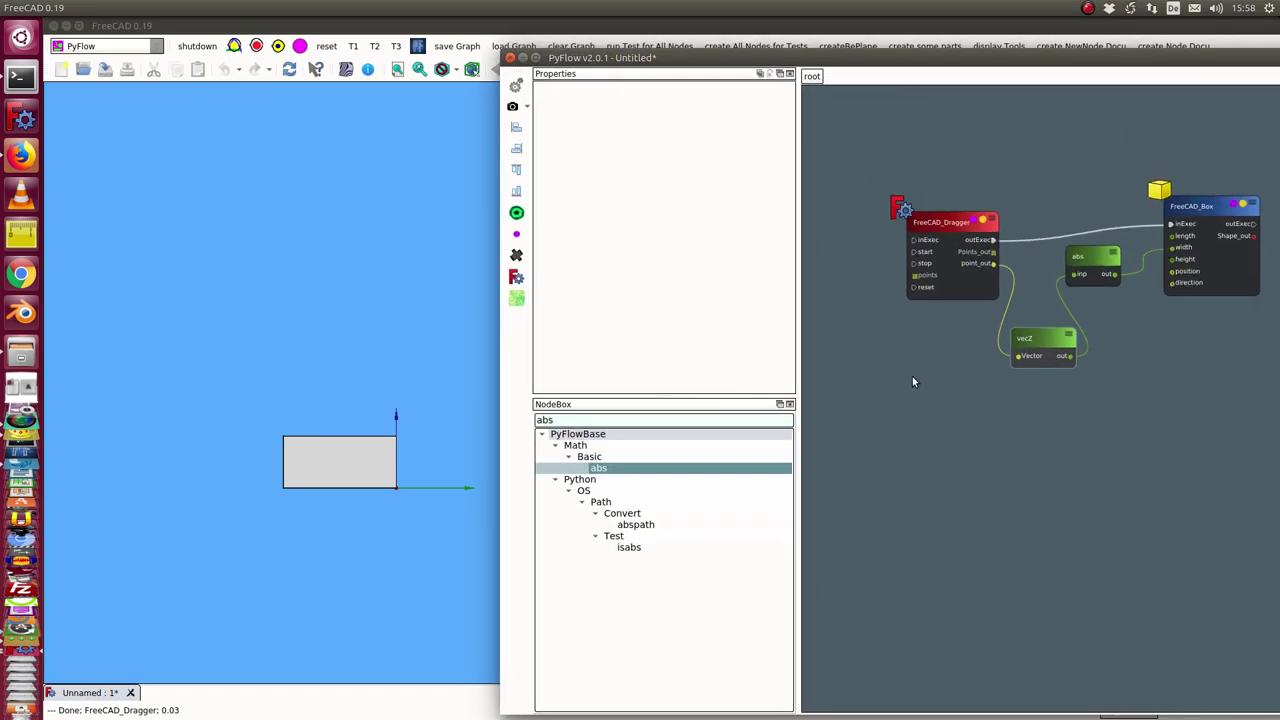
drag(836, 60, 503, 188)
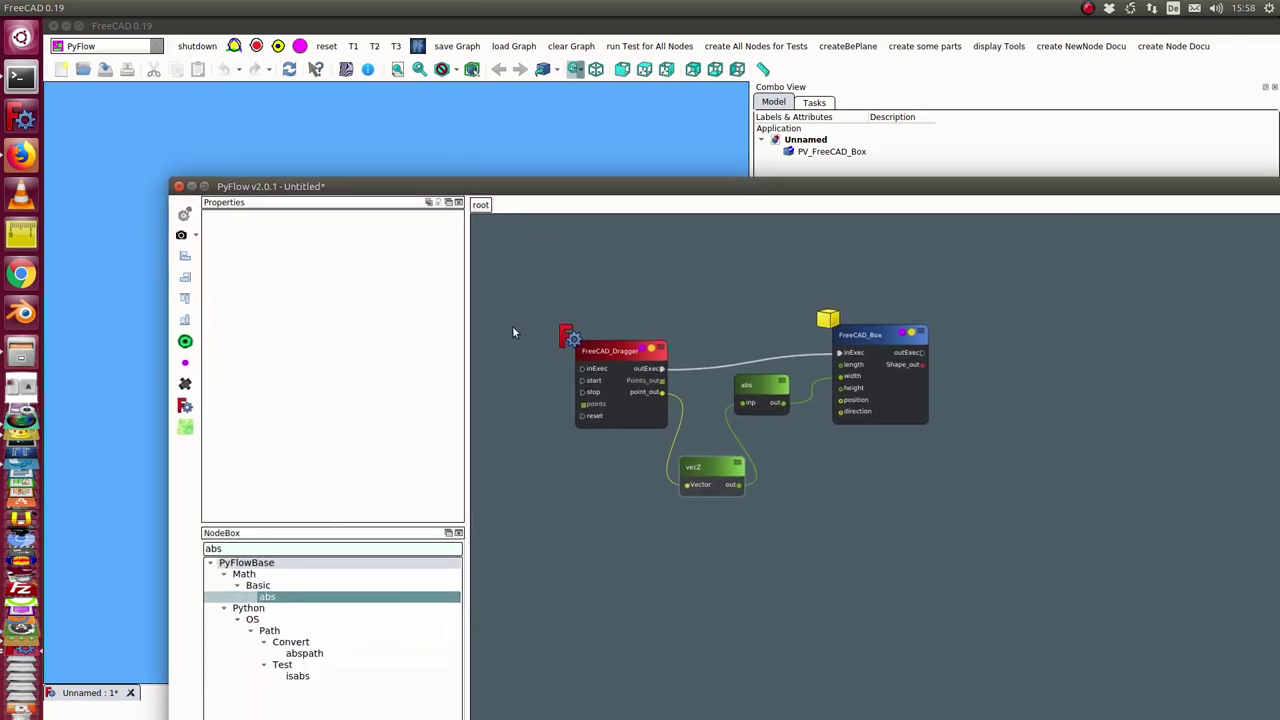
- Store the graph with 'save Graph' and save the document over the existing aa.FCStd
click(447, 48)
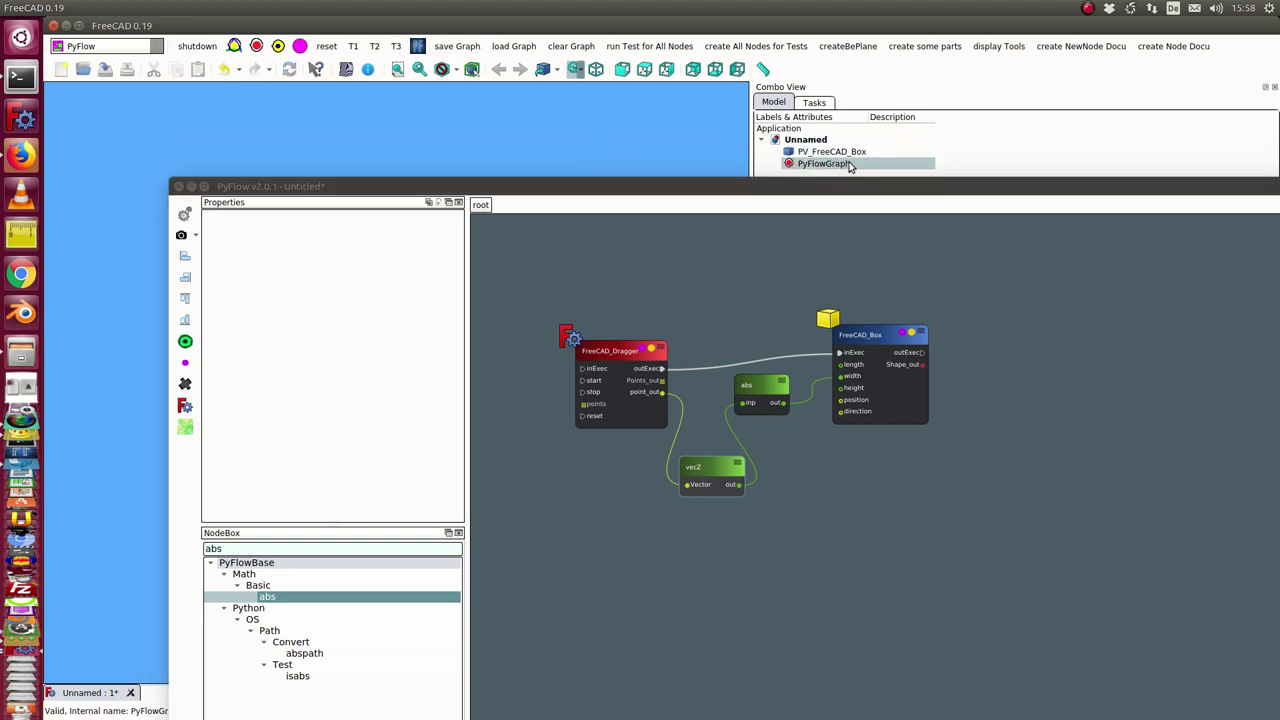
drag(835, 193, 864, 285)
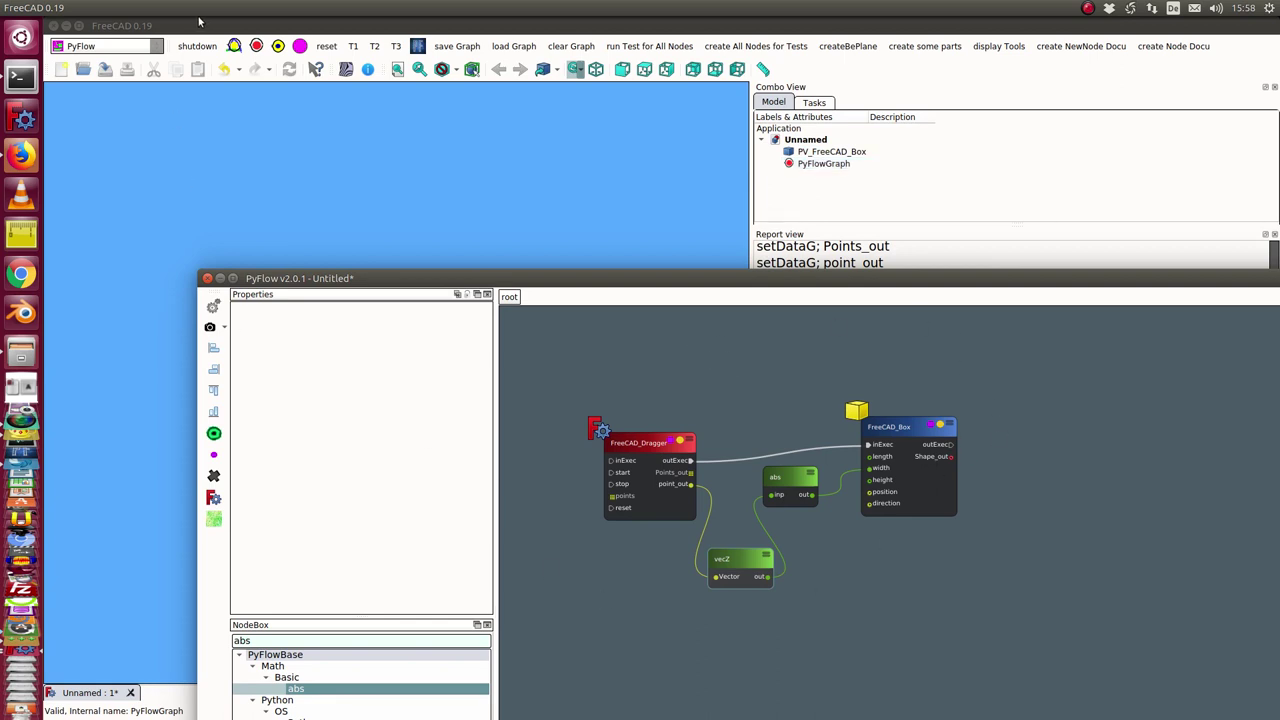
click(105, 72)
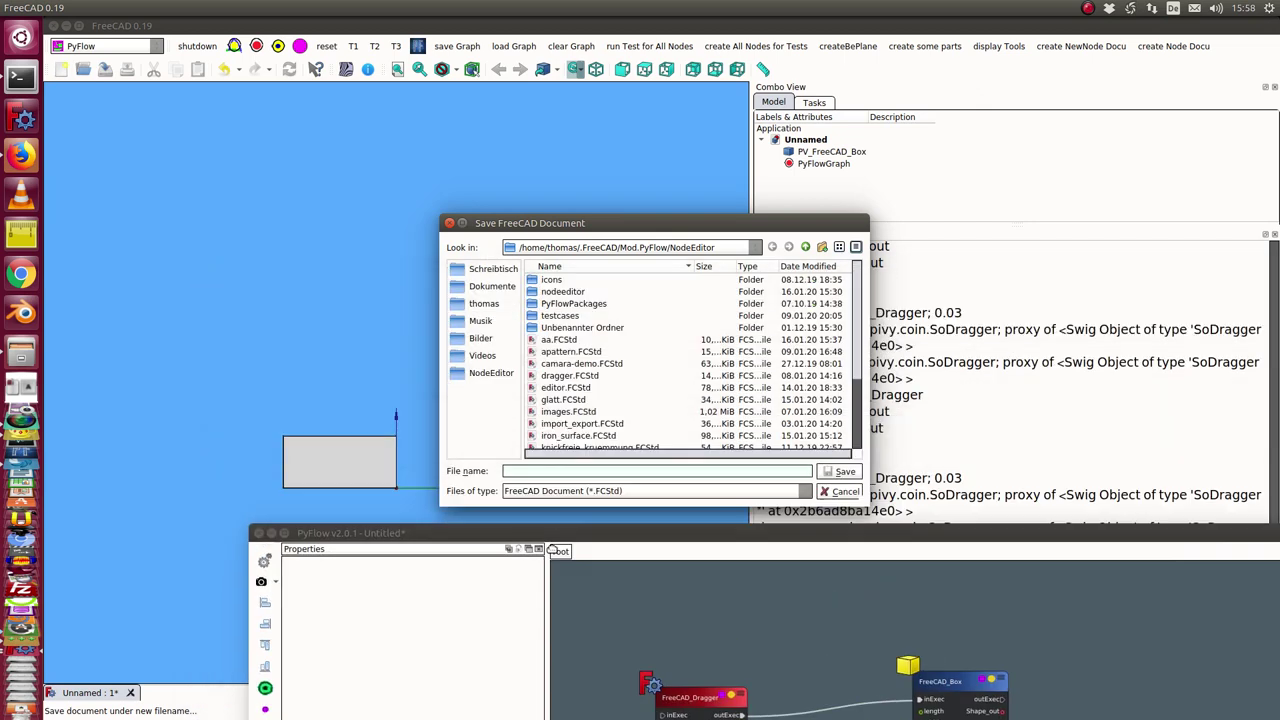
click(560, 340)
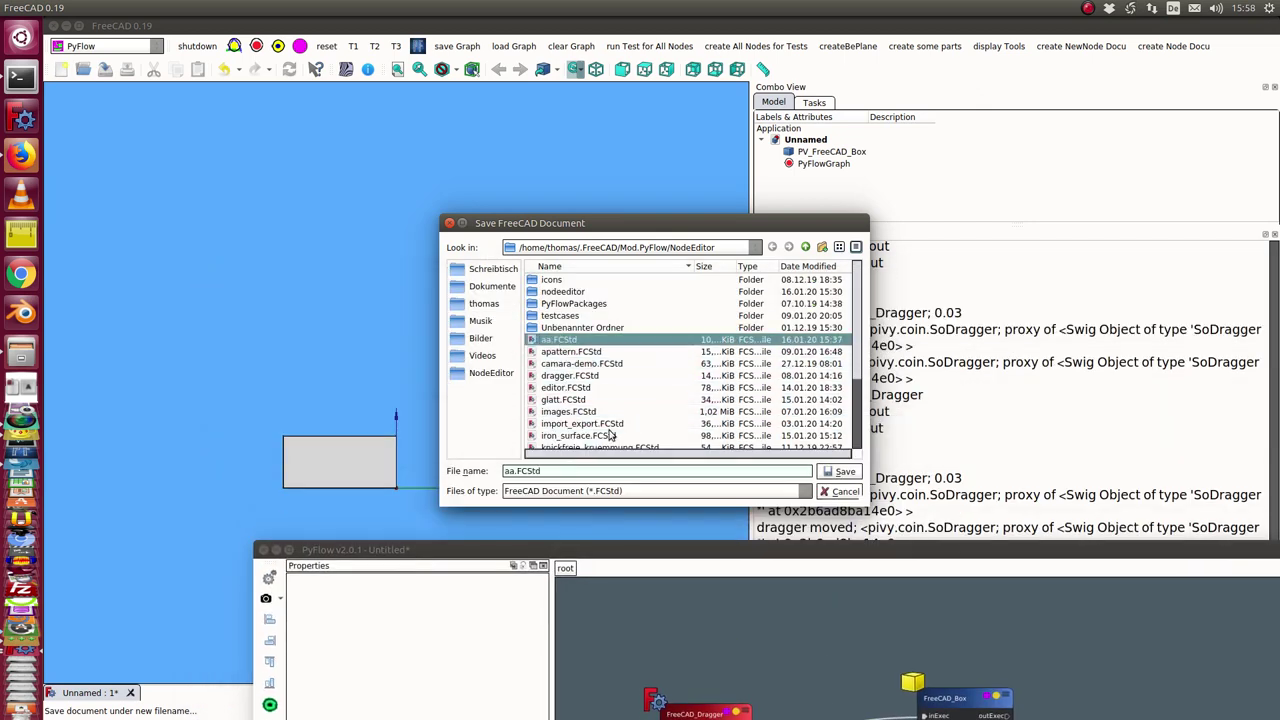
click(842, 471)
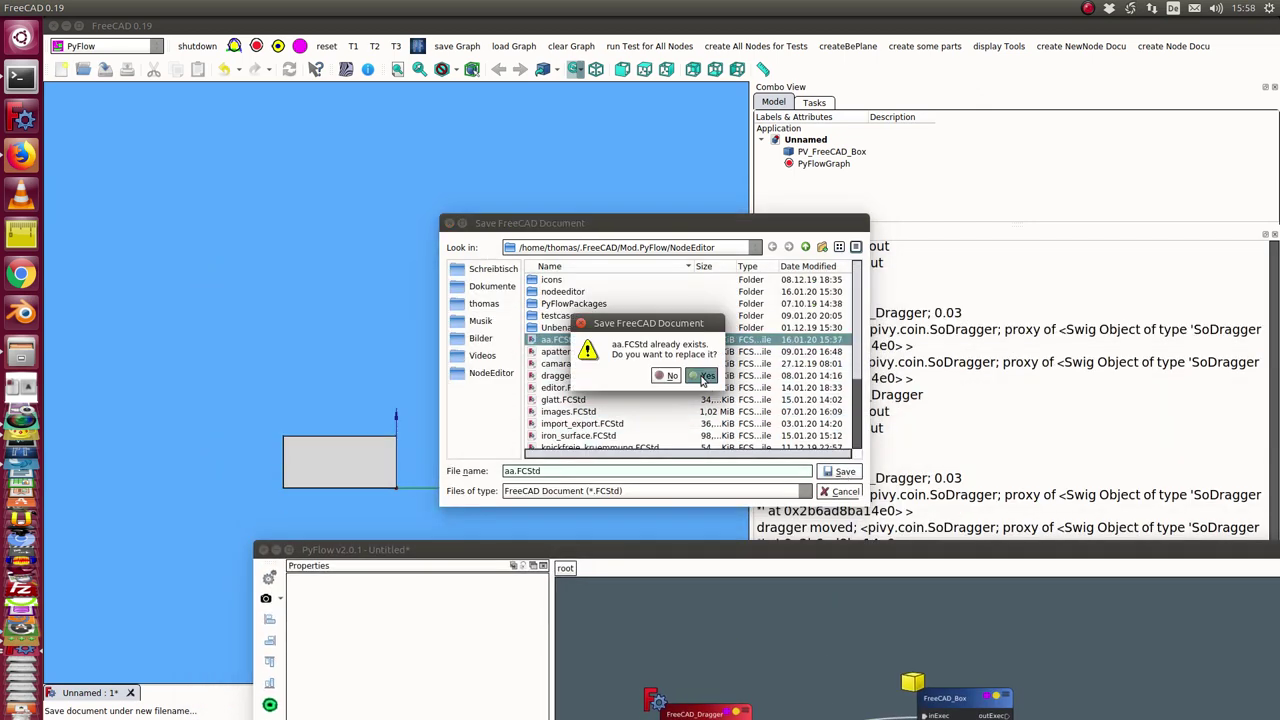
click(703, 376)
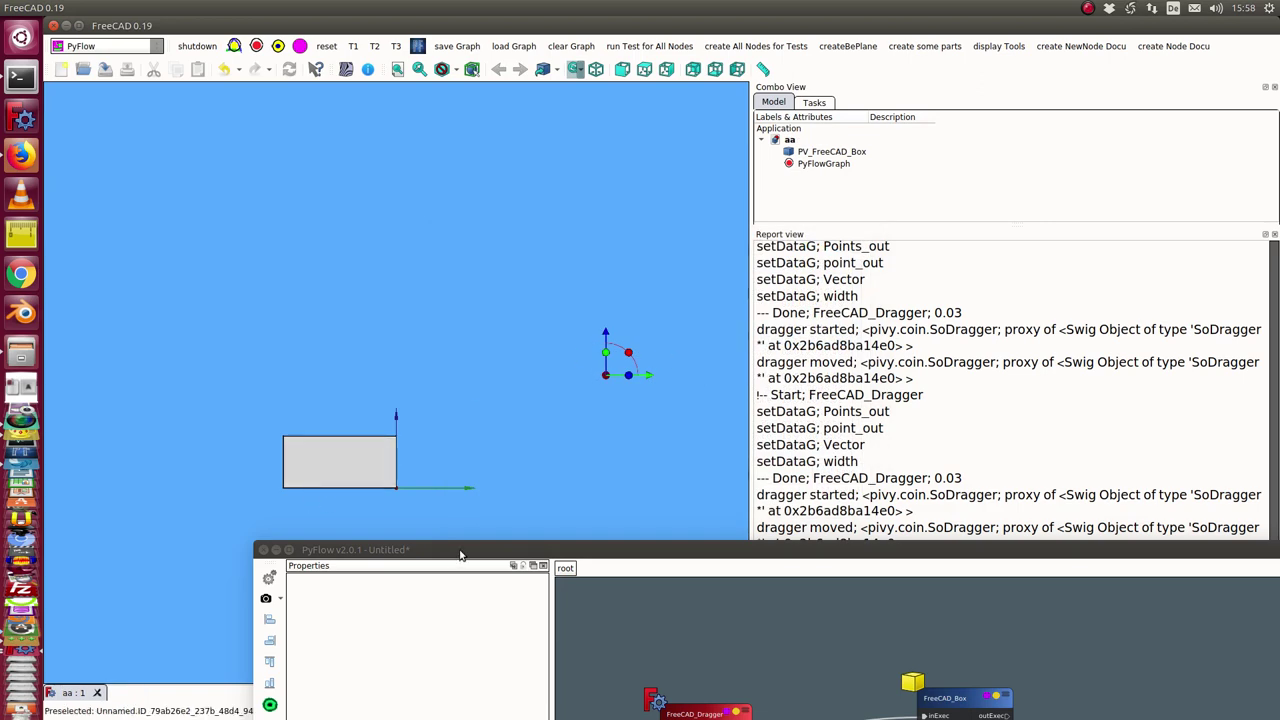
drag(460, 553, 556, 166)
- Close the aa document, reopen aa.FCStd from disk, and launch an empty NodeEditor
click(557, 40)
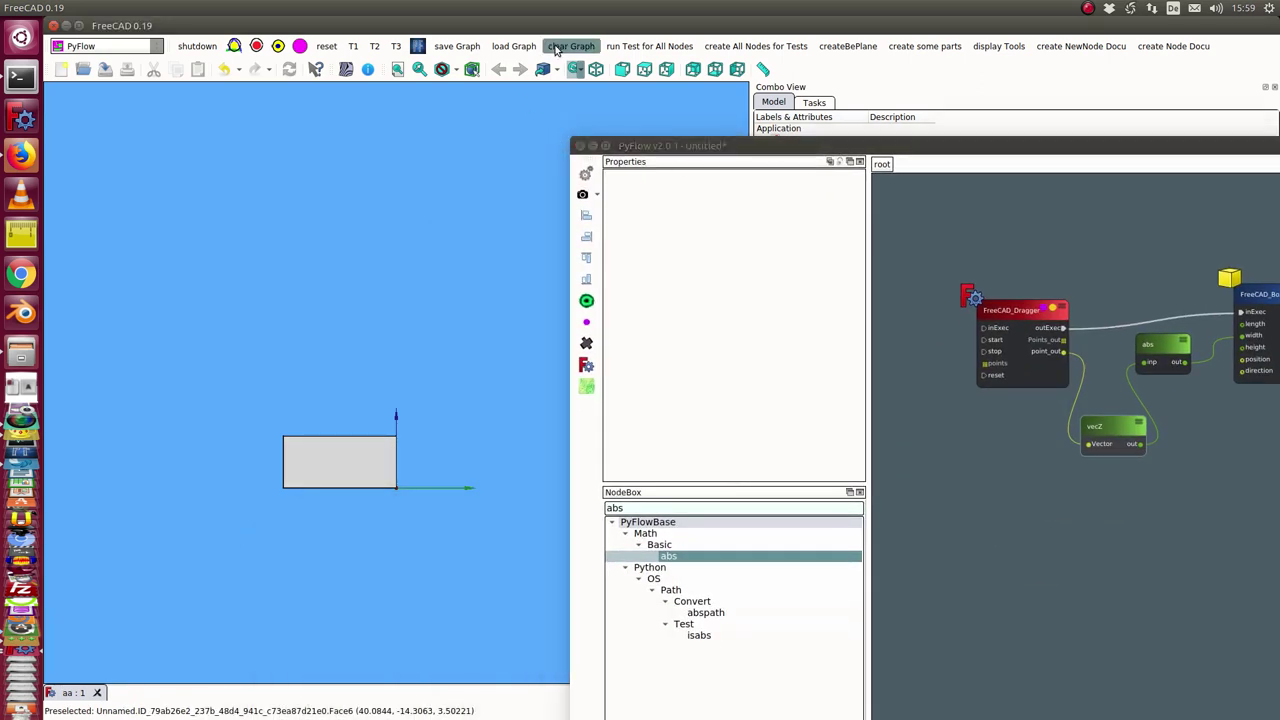
click(97, 693)
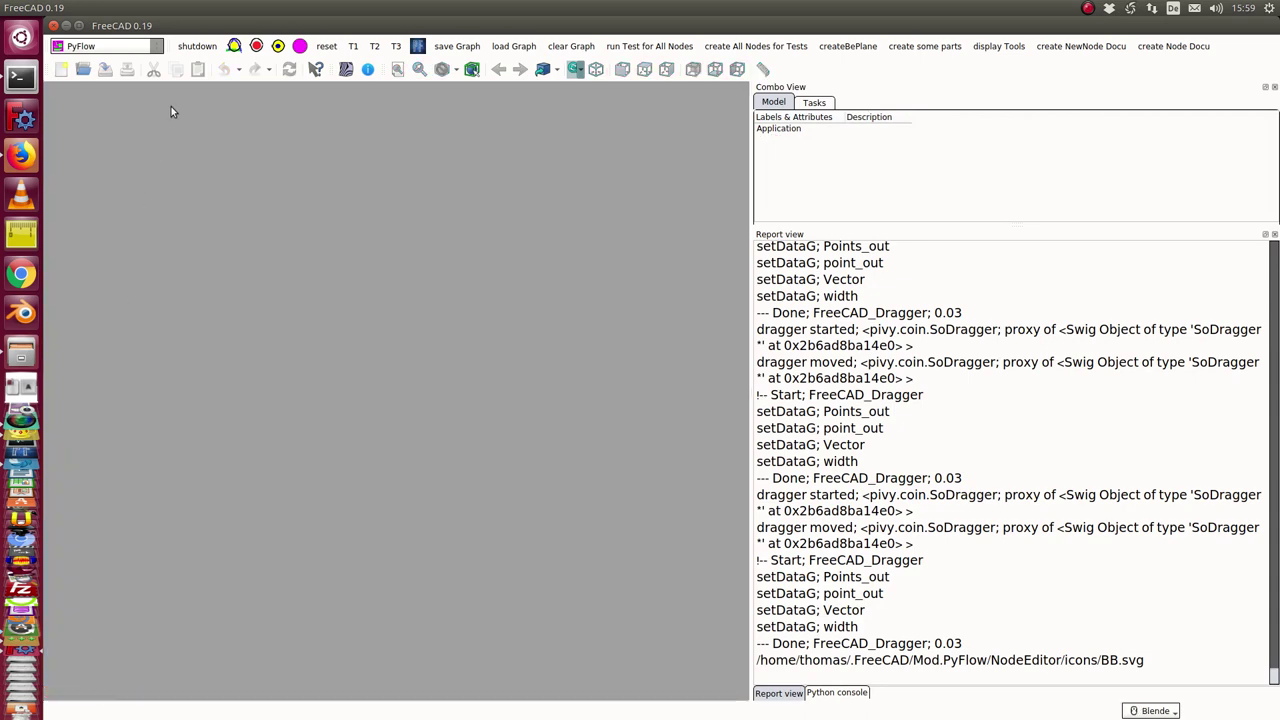
click(82, 68)
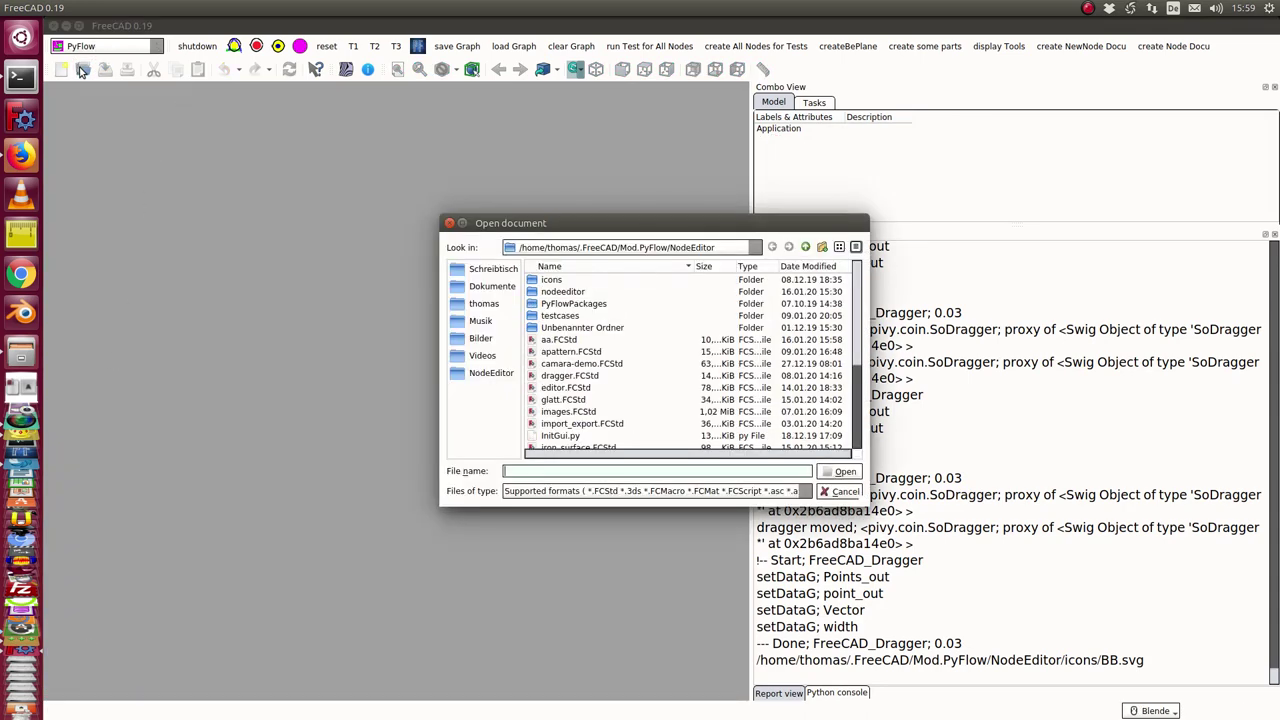
click(552, 341)
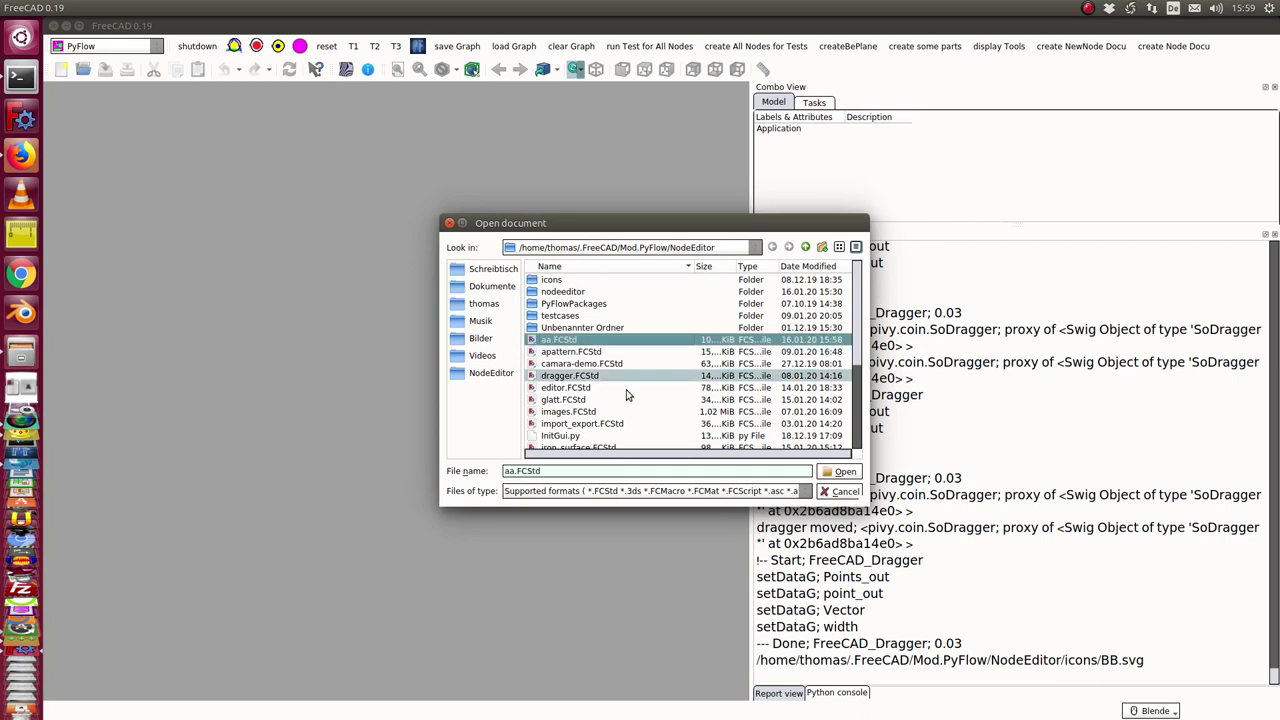
click(840, 471)
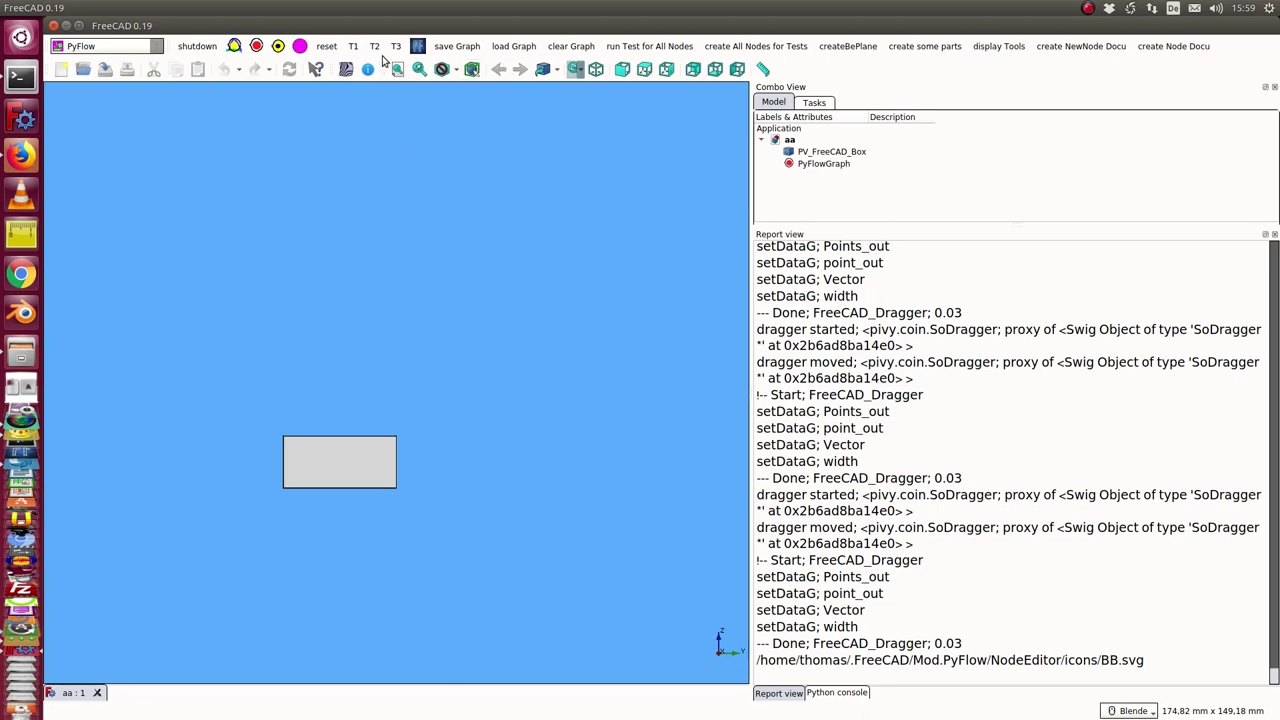
click(417, 46)
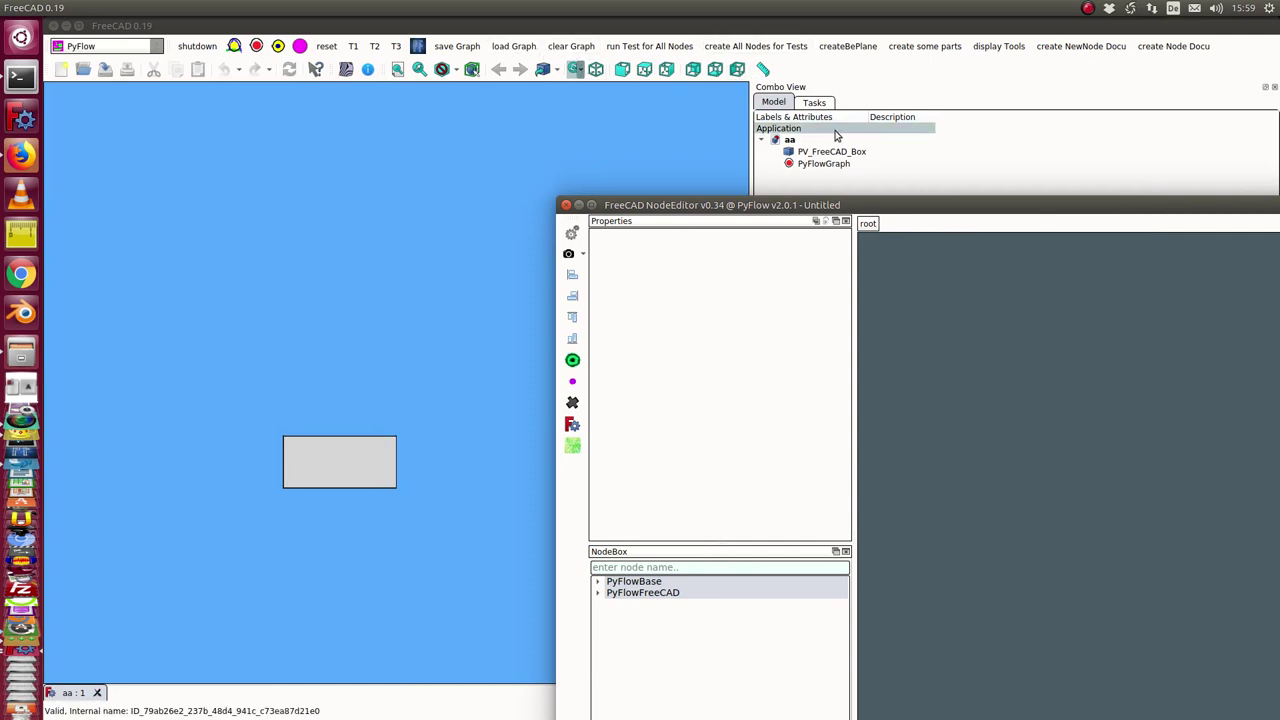
- Load the stored graph, select the FreeCAD_Dragger node, and raise the dragger to test it
click(512, 47)
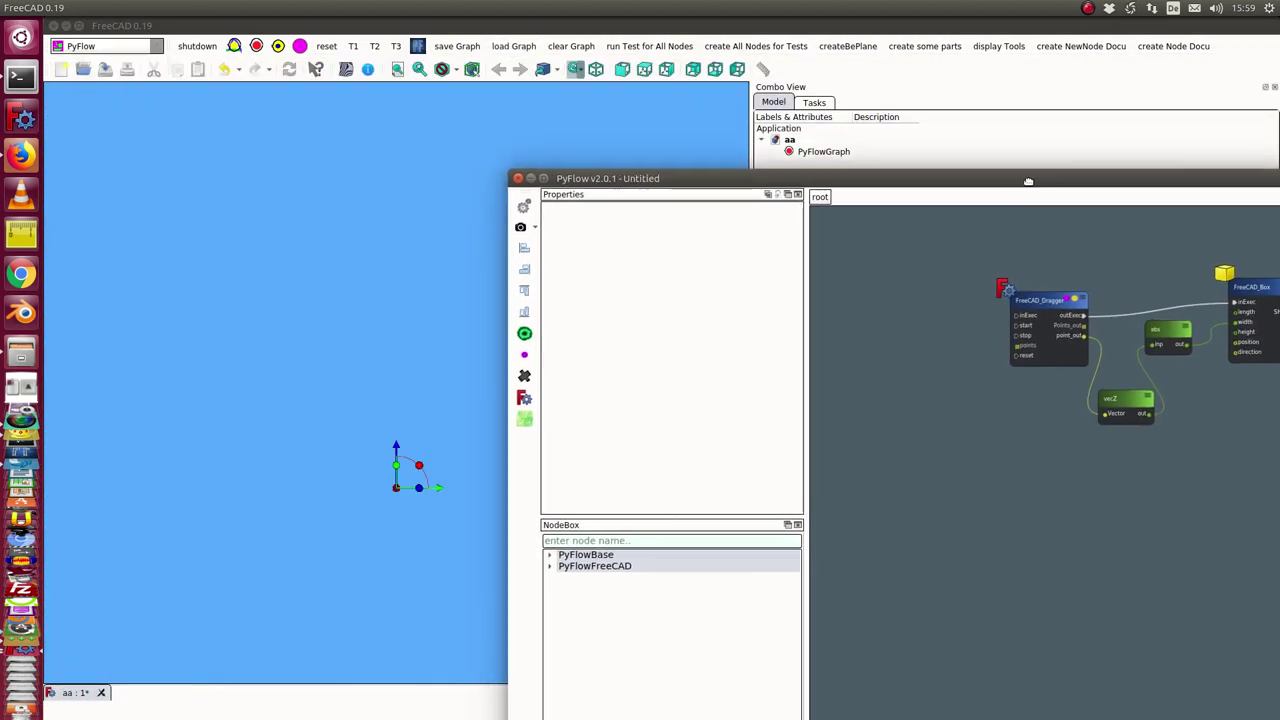
click(1045, 299)
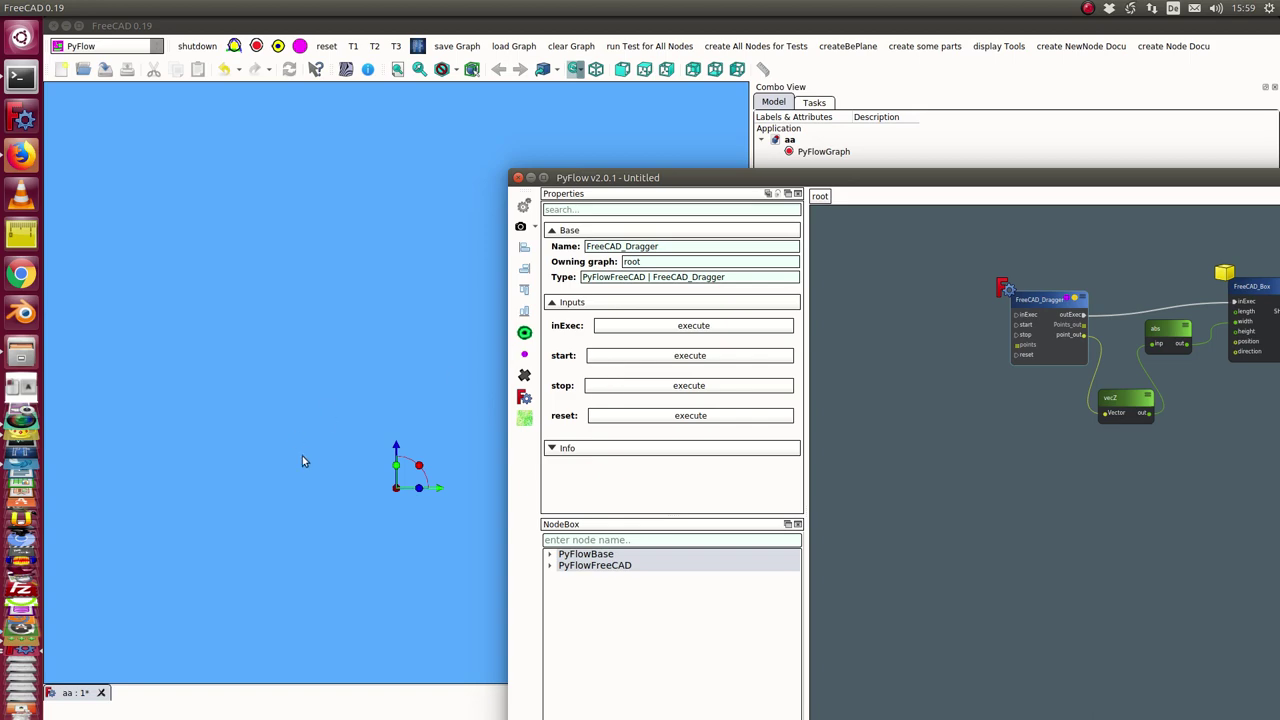
drag(396, 447, 404, 366)
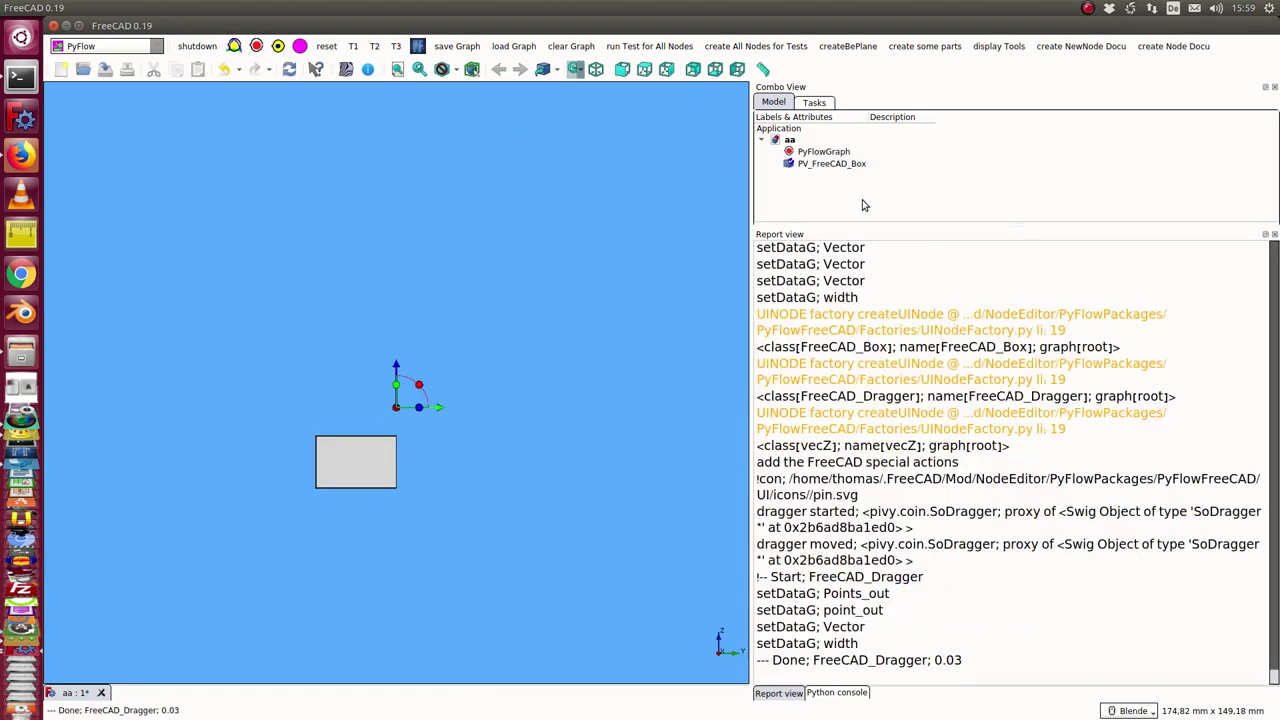
key(alt+Tab)
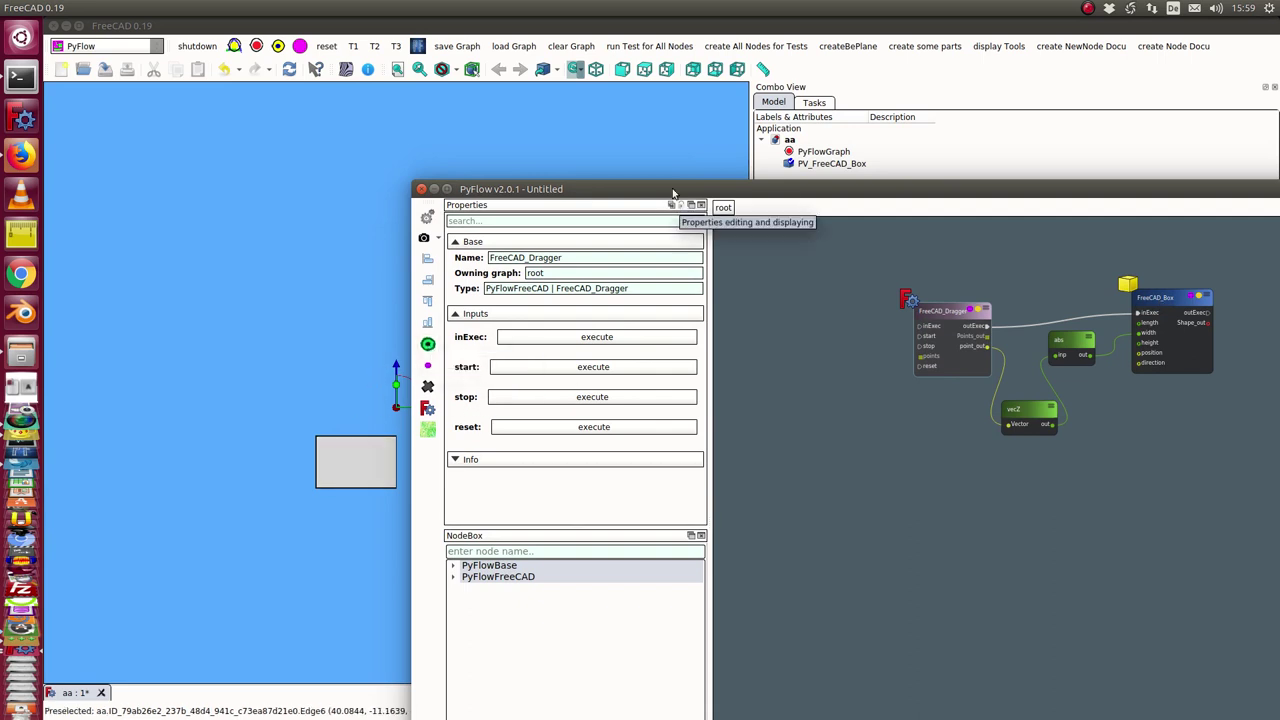
- Raise the dragger again to widen the box, select and deselect PV_FreeCAD_Box, and move the editor aside
click(396, 383)
drag(396, 368, 400, 295)
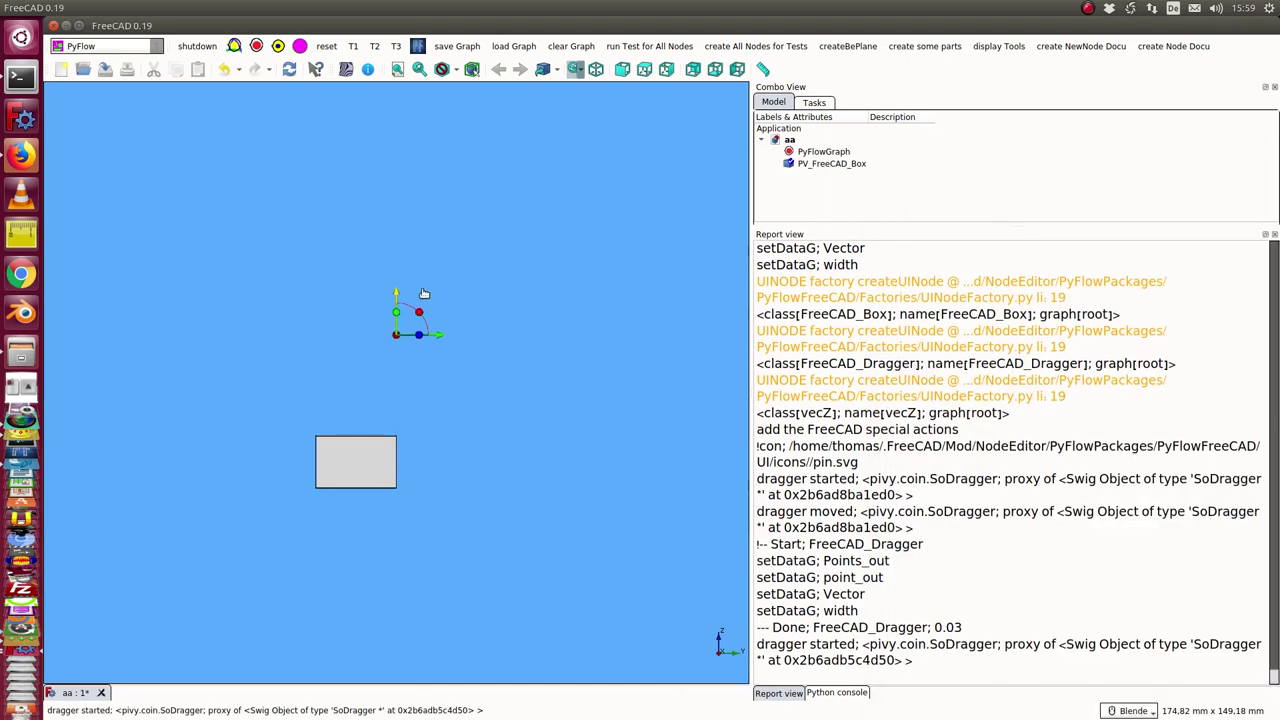
click(855, 164)
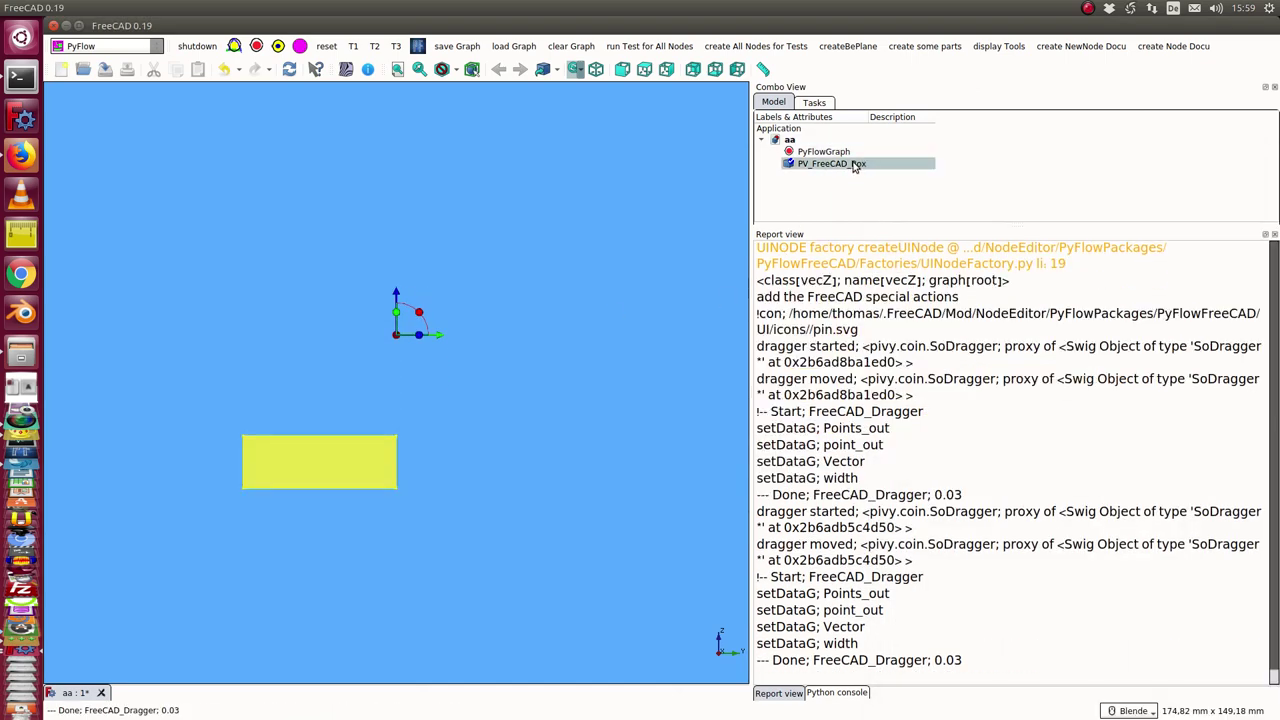
click(571, 363)
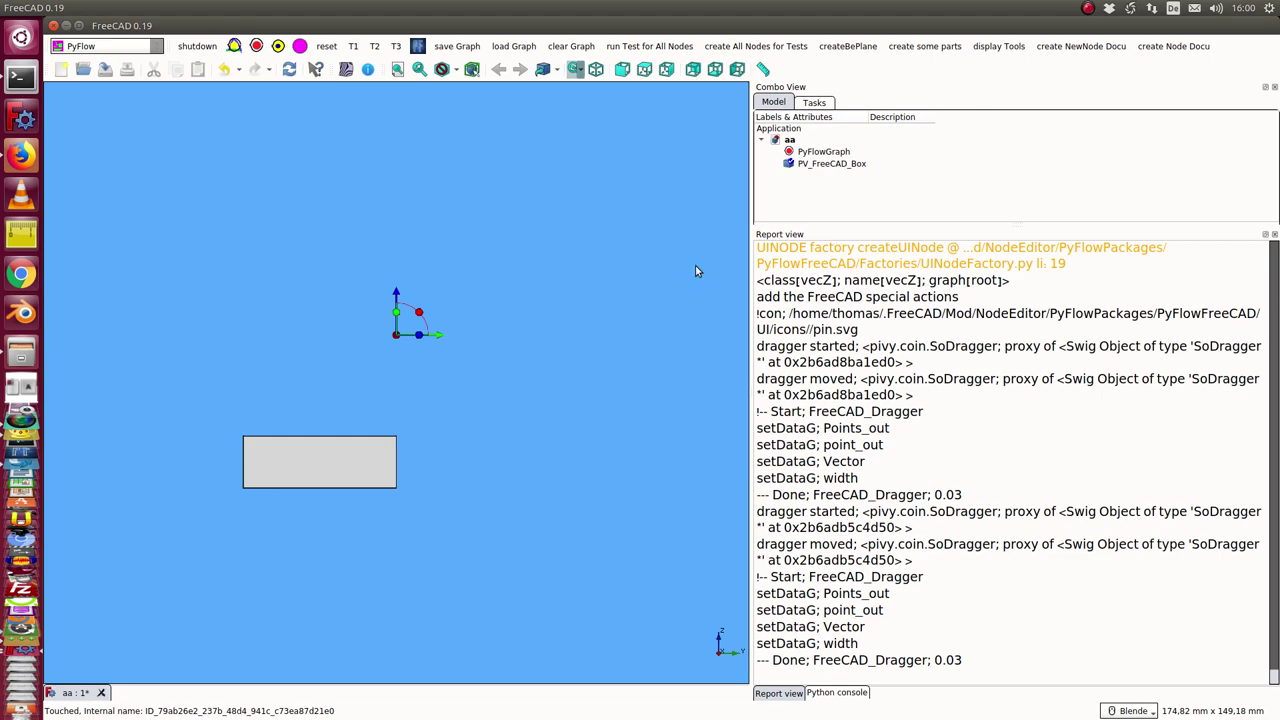
drag(1100, 180, 850, 126)
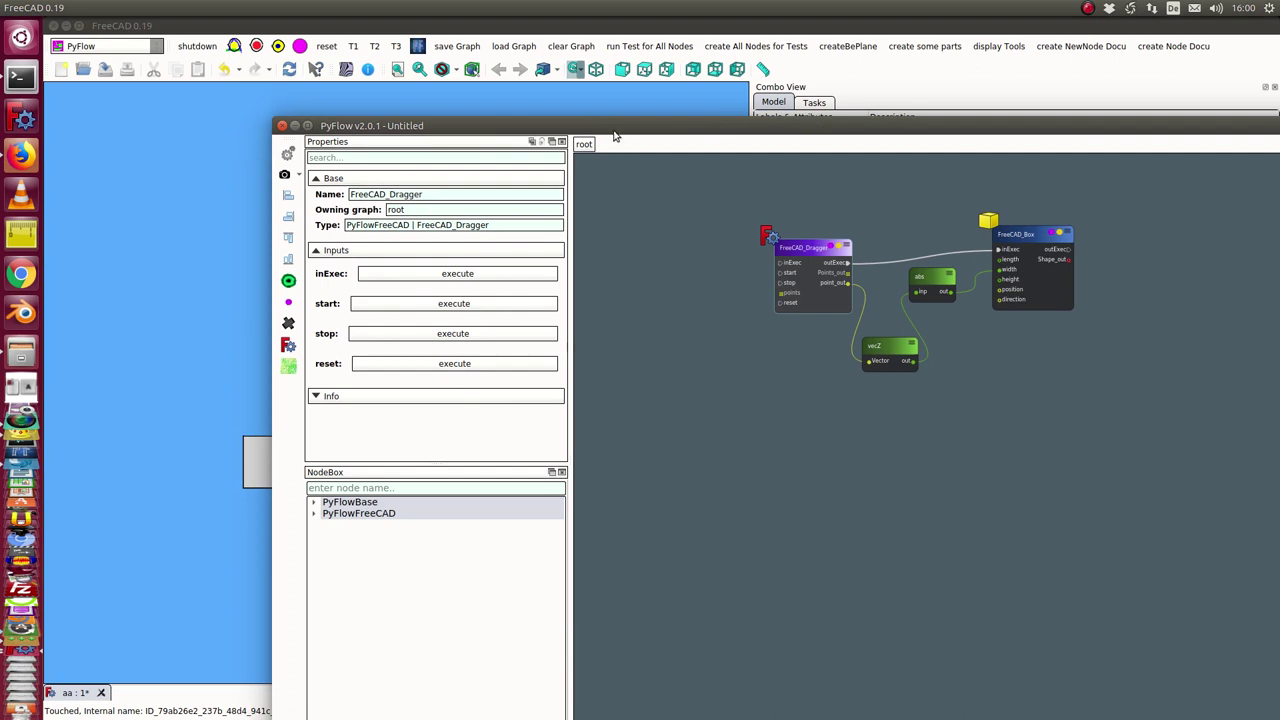
drag(615, 135, 756, 123)
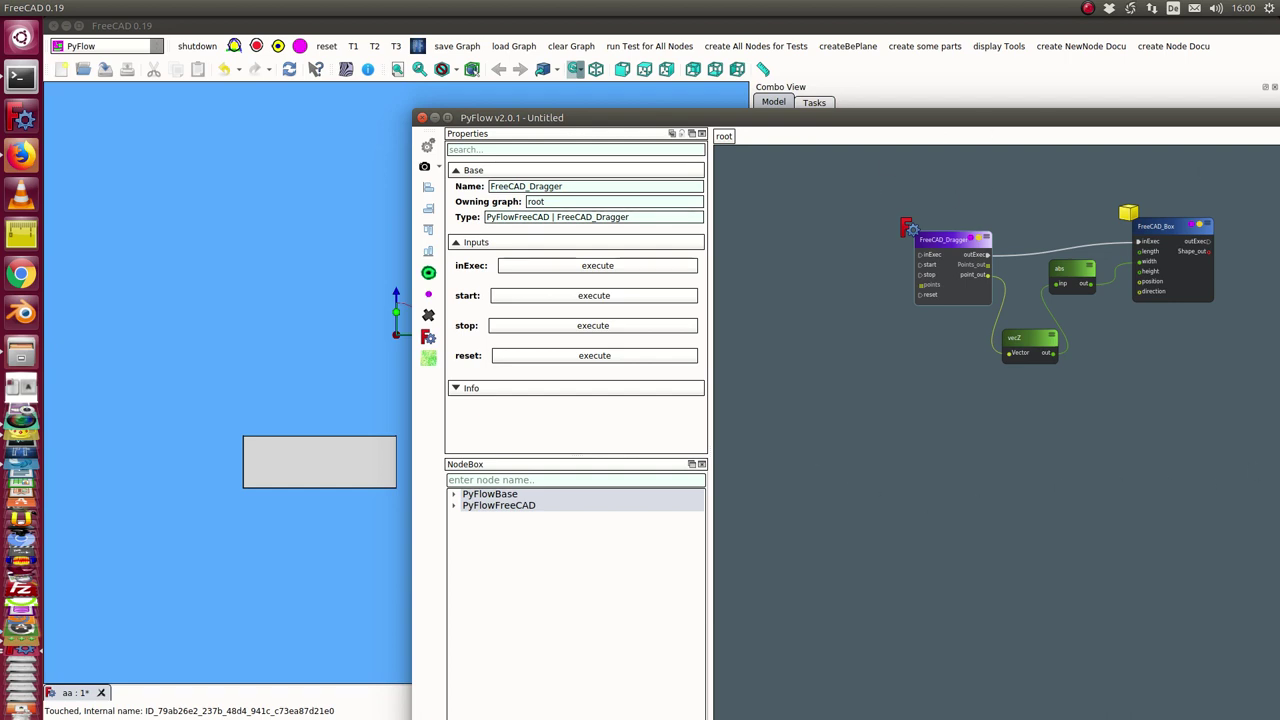
drag(540, 117, 1206, 418)
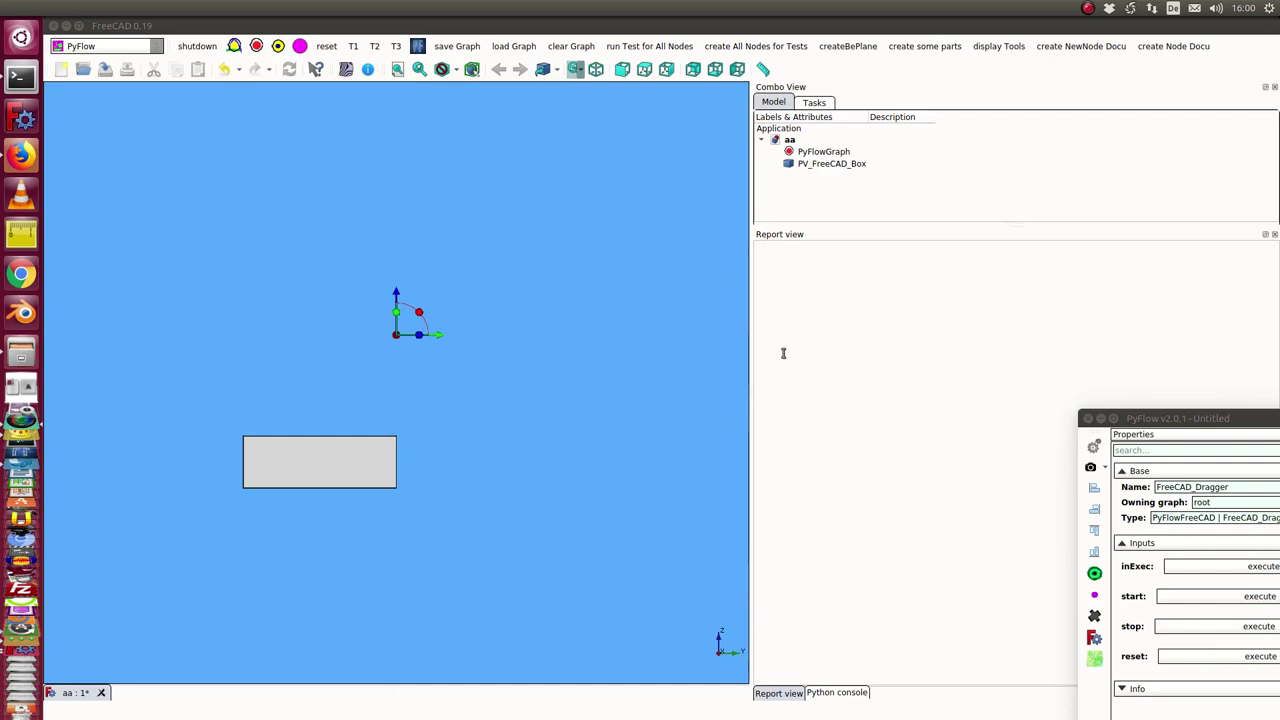
- Print the graph as a pfwrap Python script with T2 and widen the Report view to read it
click(375, 48)
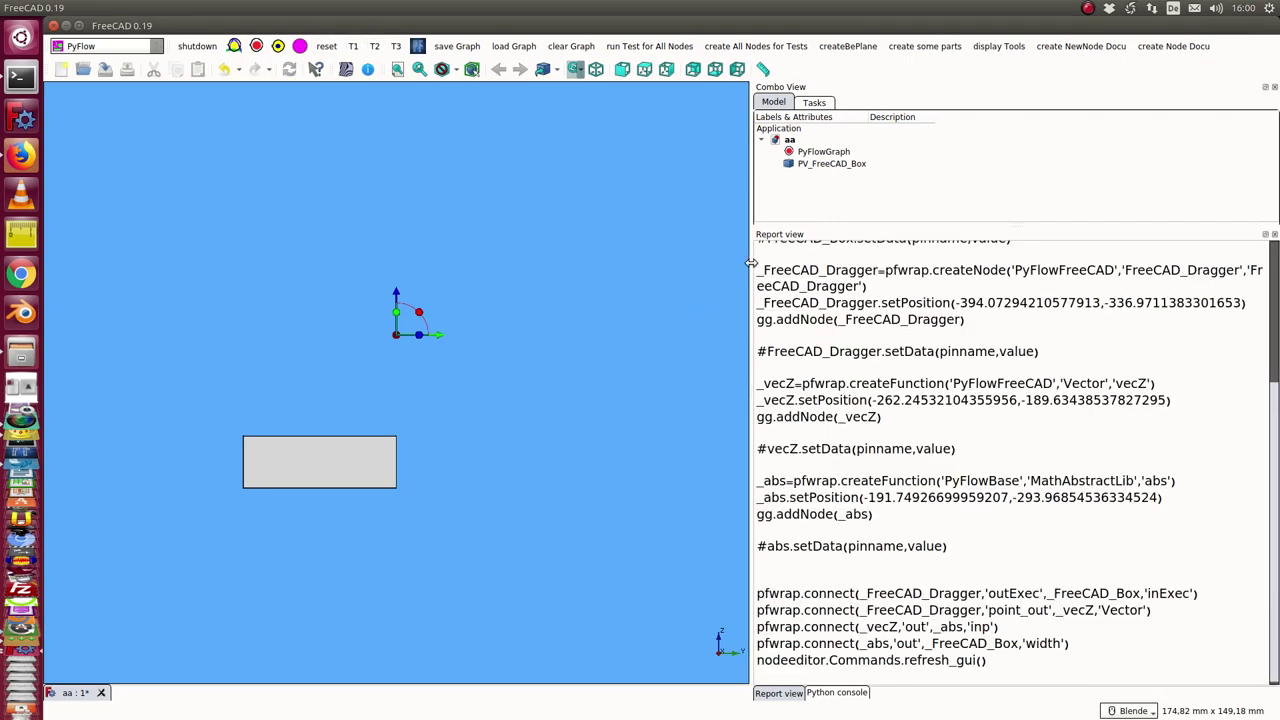
drag(758, 268, 457, 268)
scroll(670, 362, up, 2)
scroll(670, 362, up, 3)
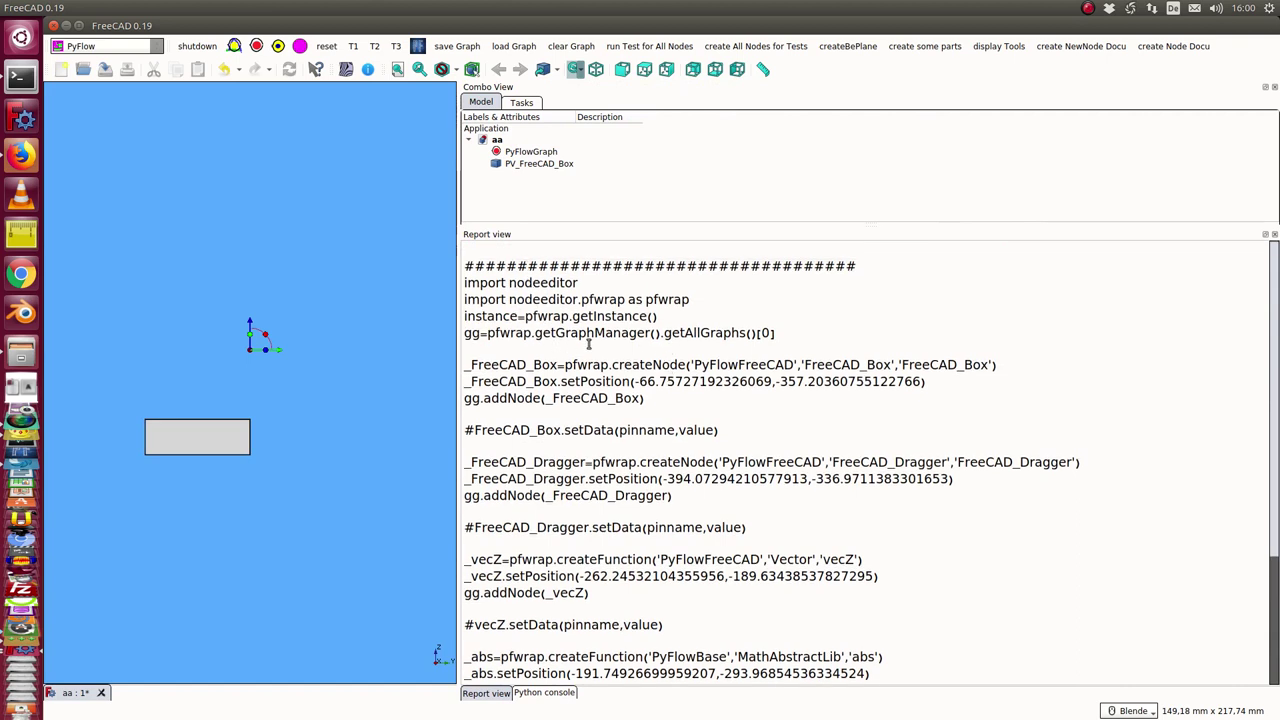
scroll(590, 343, down, 2)
scroll(620, 534, down, 1)
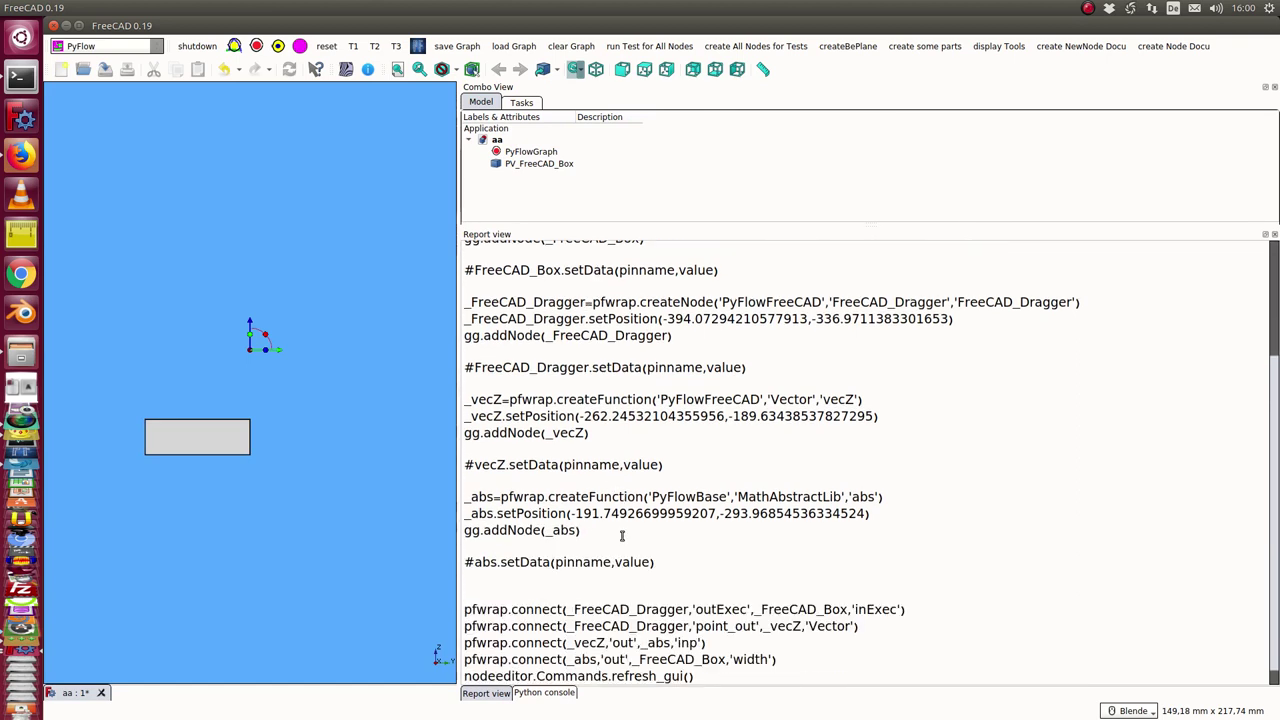
scroll(622, 536, down, 1)
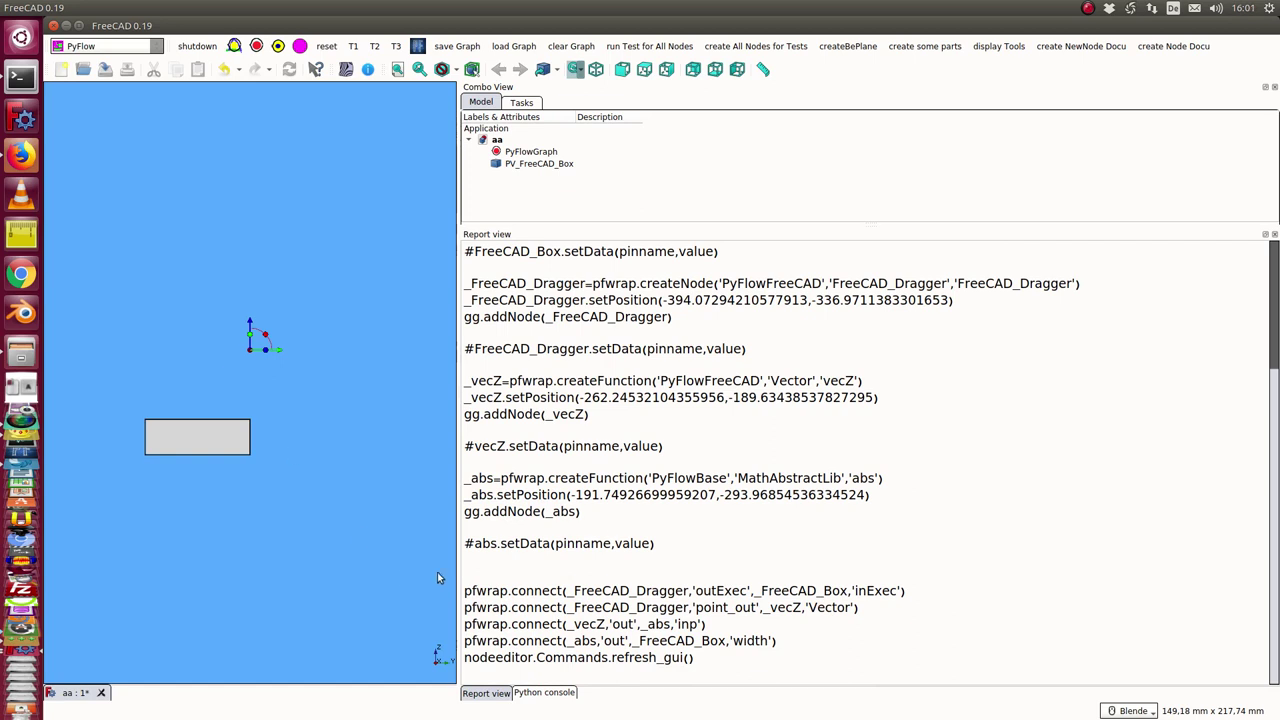
scroll(600, 472, up, 3)
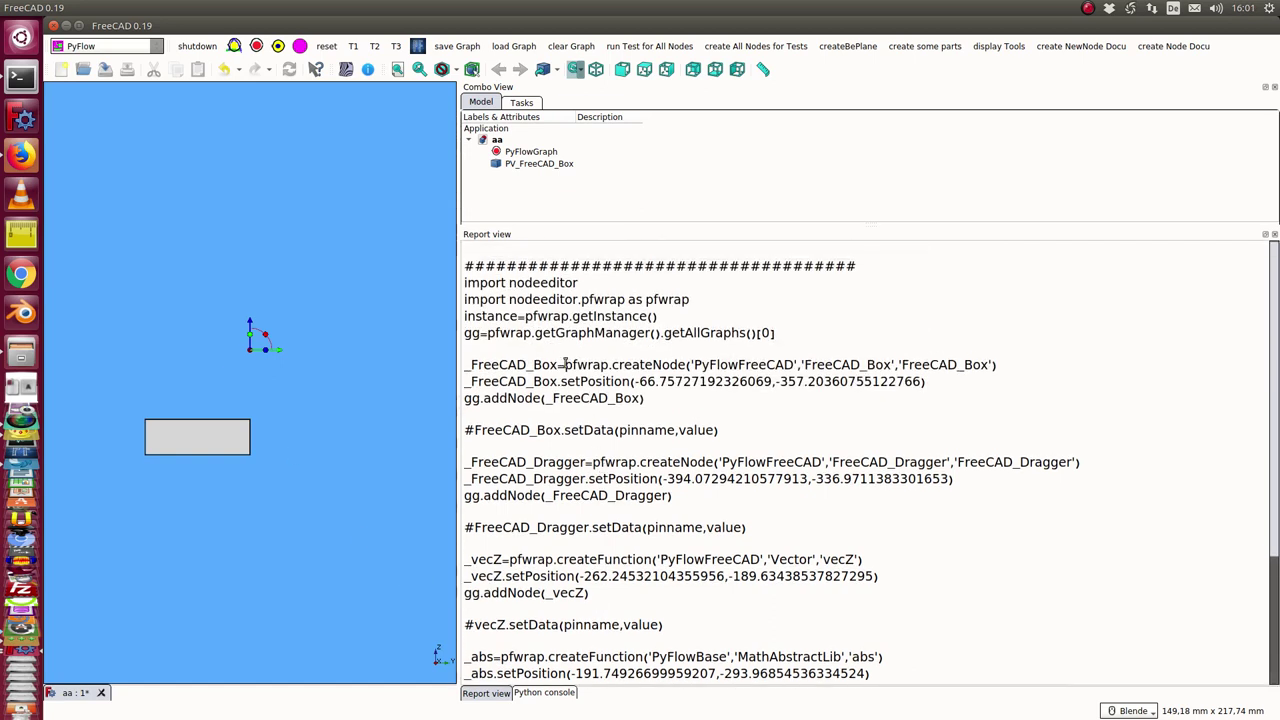